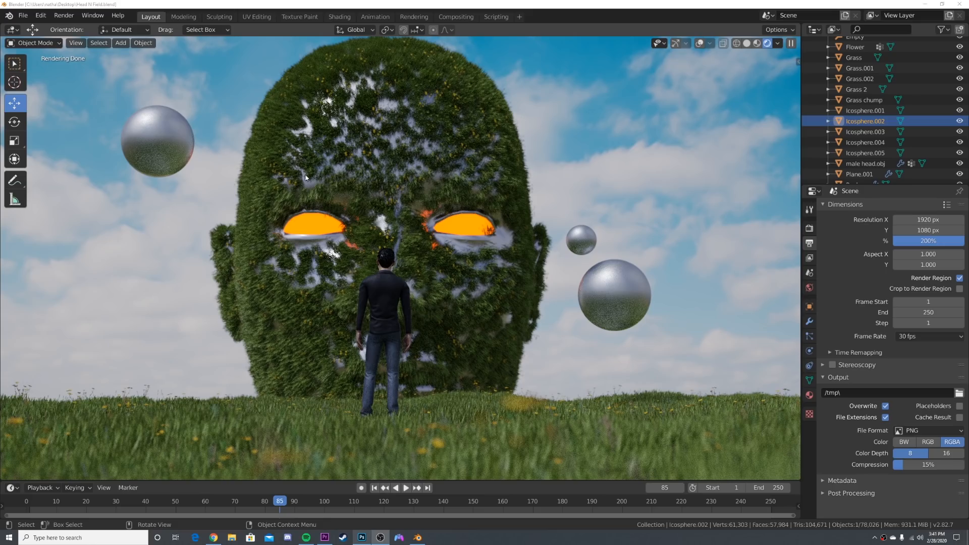
Examine the finished grass-head scene from above, focusing on the ground plane, and return to the camera view.
{"action": "middle_click_drag", "start_coordinate": [434, 190], "coordinate": [568, 384]}
{"action": "left_click", "coordinate": [567, 384]}
{"action": "key", "text": "KP_Decimal"}
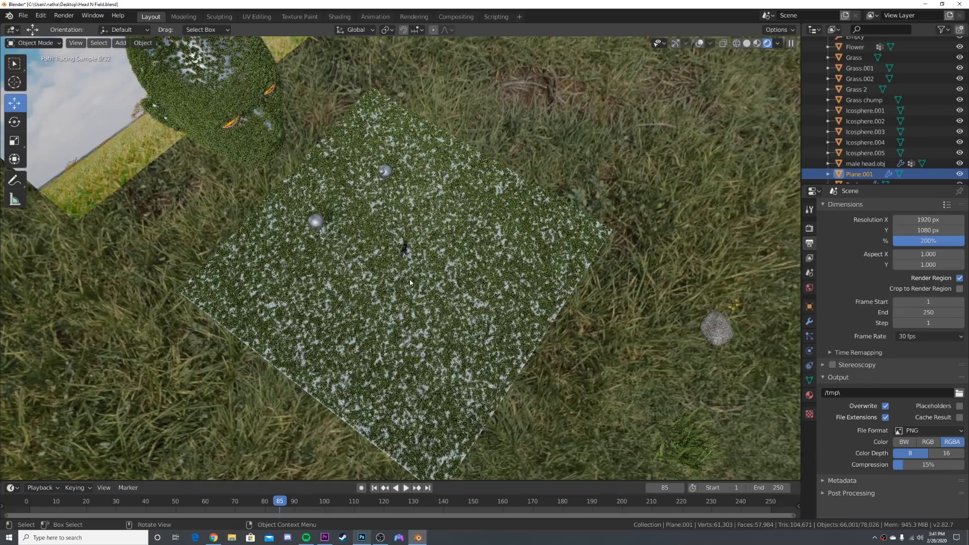
{"action": "key", "text": "KP_0"}
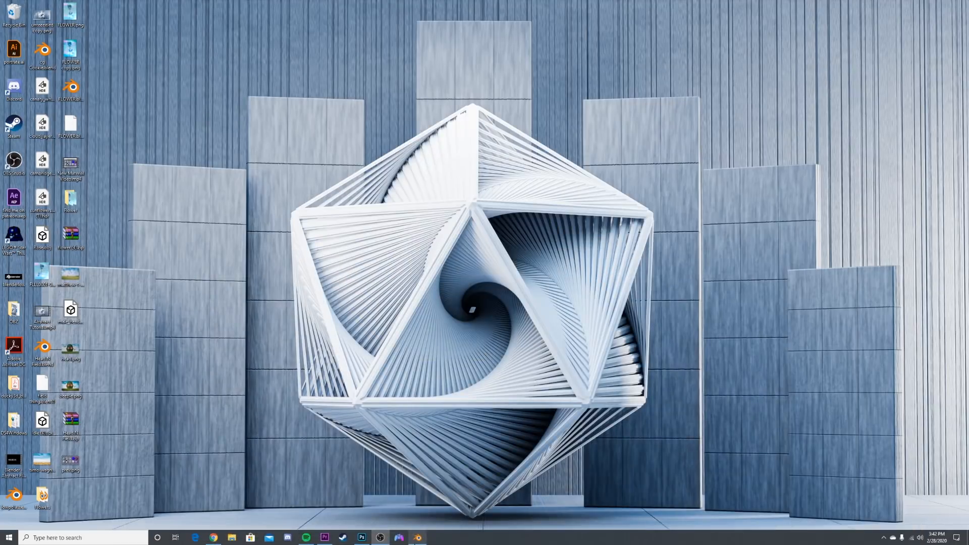
Launch a new Blender instance and dismiss the splash screen to start with an empty scene.
{"action": "right_click", "coordinate": [417, 537]}
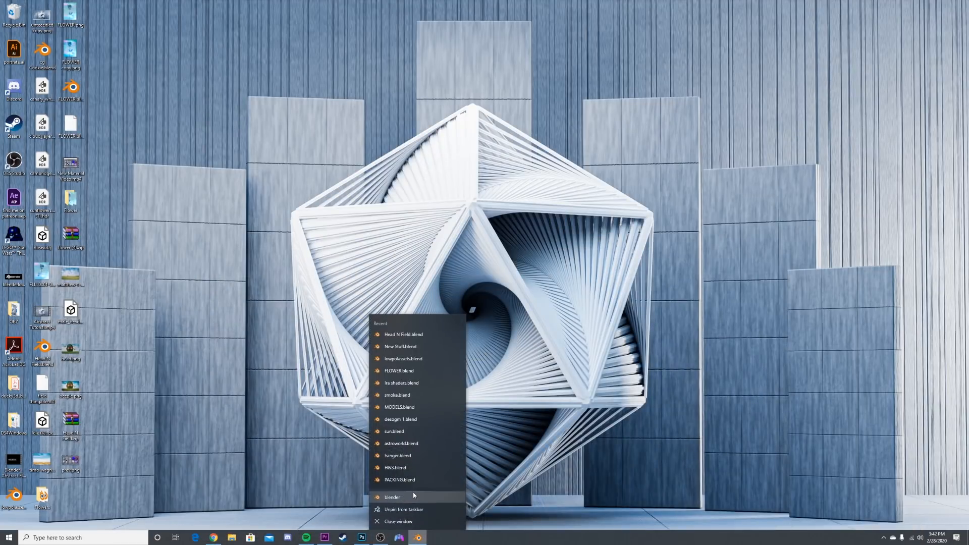
{"action": "left_click", "coordinate": [412, 491]}
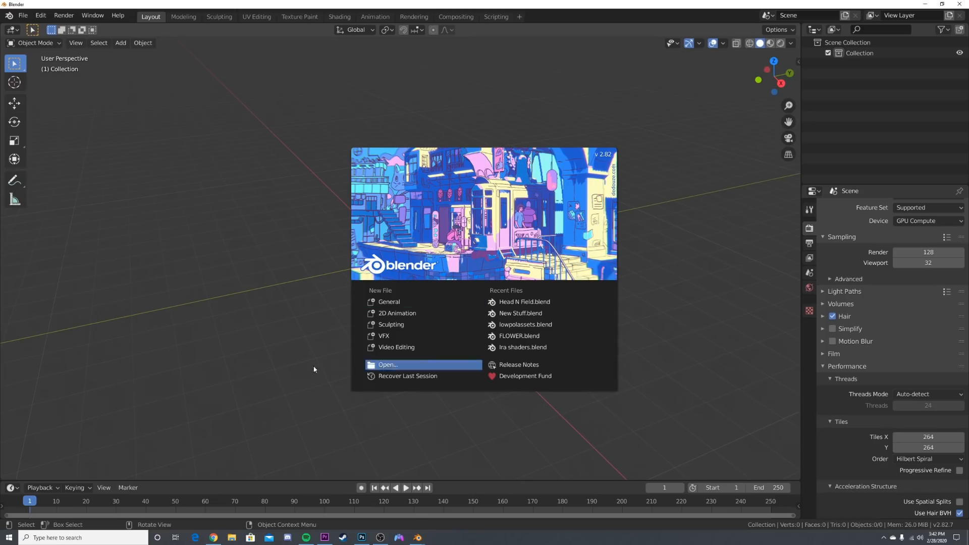
{"action": "left_click", "coordinate": [314, 367]}
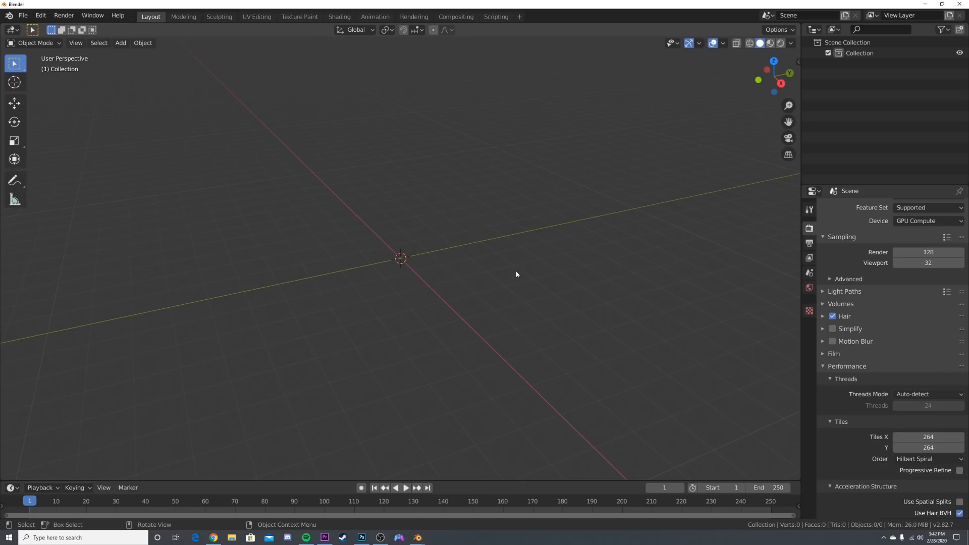
Add a plane mesh, scale it by 10, and apply its scale.
{"action": "key", "text": "shift+a"}
{"action": "left_click", "coordinate": [556, 273]}
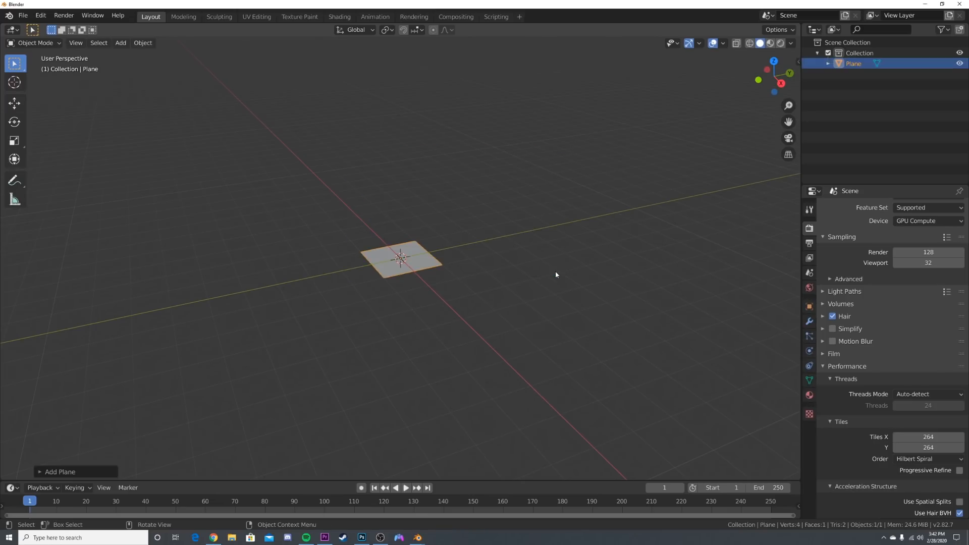
{"action": "type", "text": "s10"}
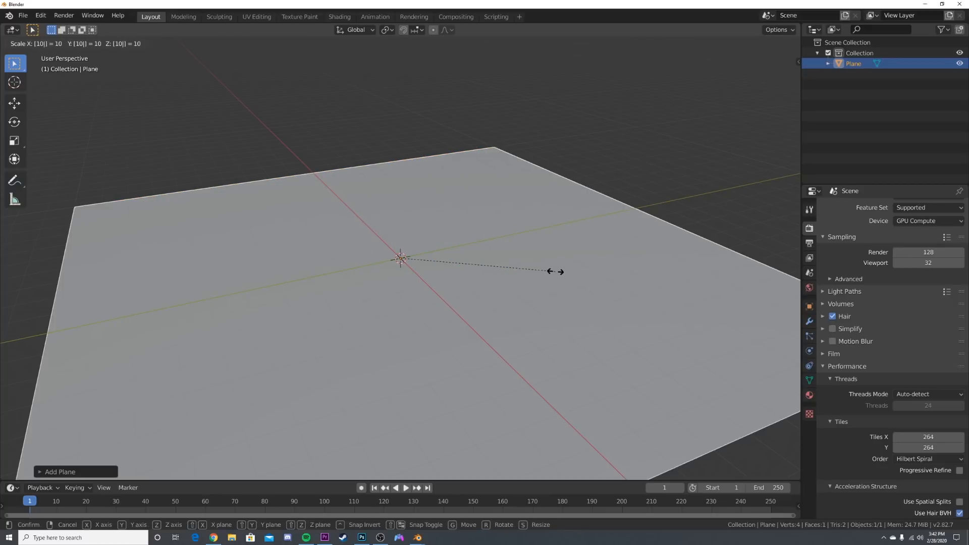
{"action": "key", "text": "Return"}
{"action": "key", "text": "ctrl+a"}
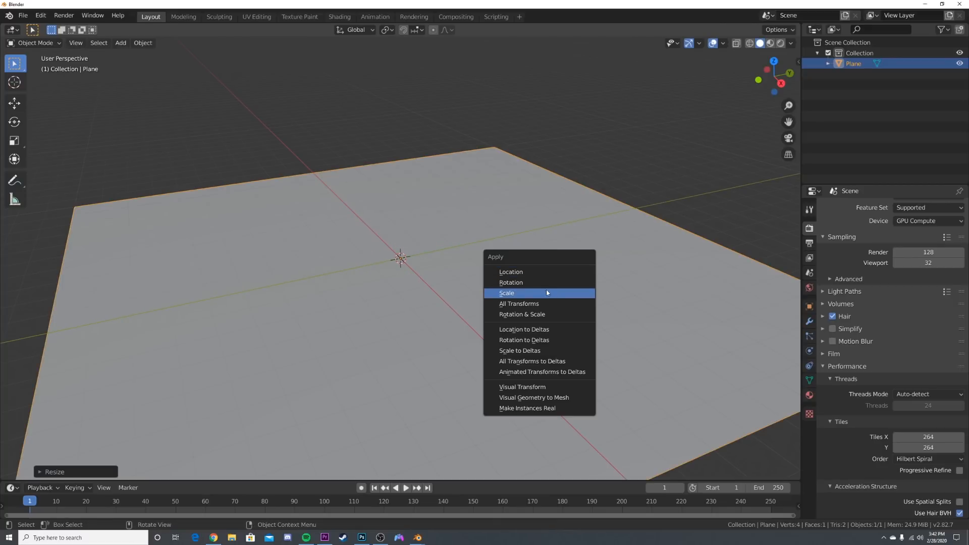
{"action": "left_click", "coordinate": [550, 292]}
Subdivide the plane's mesh with 50 cuts and return to Object Mode.
{"action": "middle_click_drag", "start_coordinate": [456, 250], "coordinate": [444, 235]}
{"action": "key", "text": "Tab"}
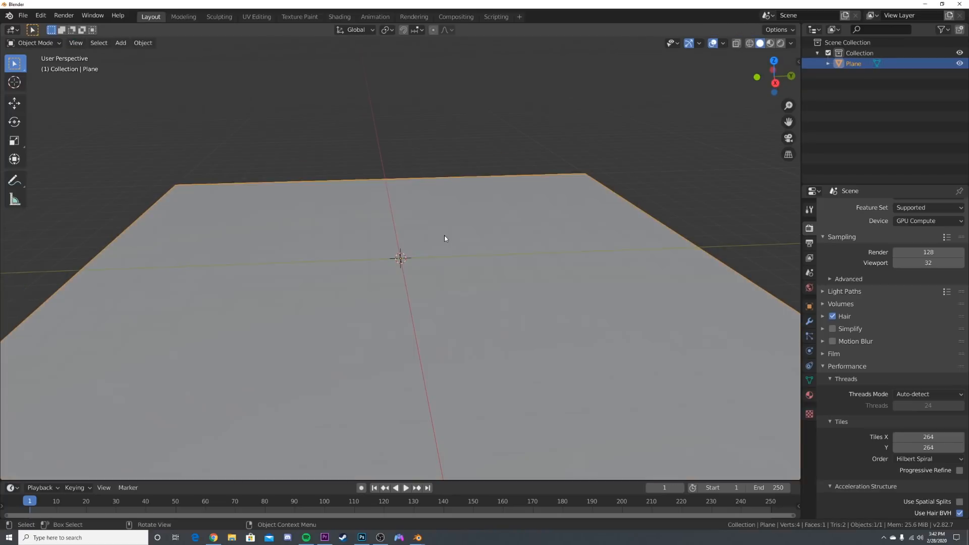
{"action": "right_click", "coordinate": [444, 235]}
{"action": "left_click", "coordinate": [445, 238]}
{"action": "left_click", "coordinate": [75, 475]}
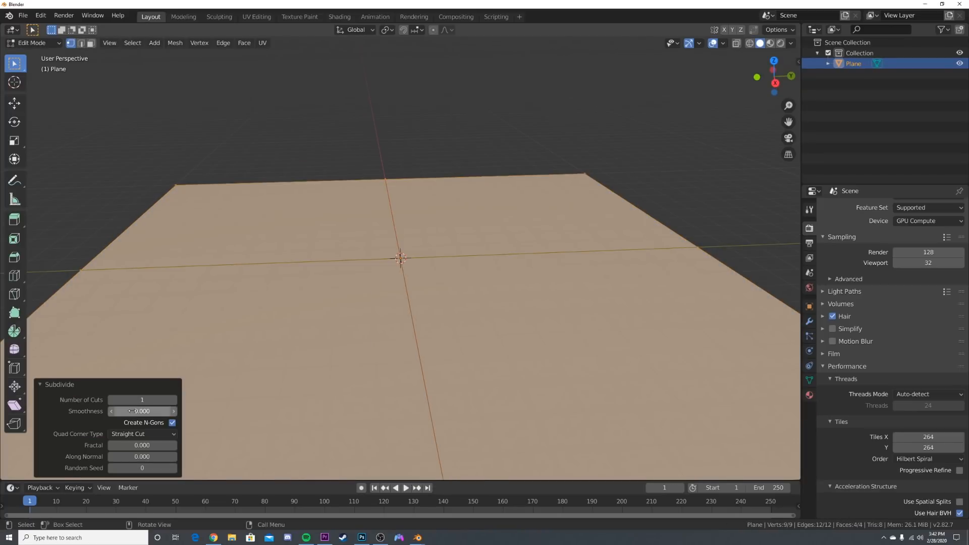
{"action": "double_click", "coordinate": [133, 403]}
{"action": "type", "text": "50"}
{"action": "key", "text": "Return"}
{"action": "key", "text": "Tab"}
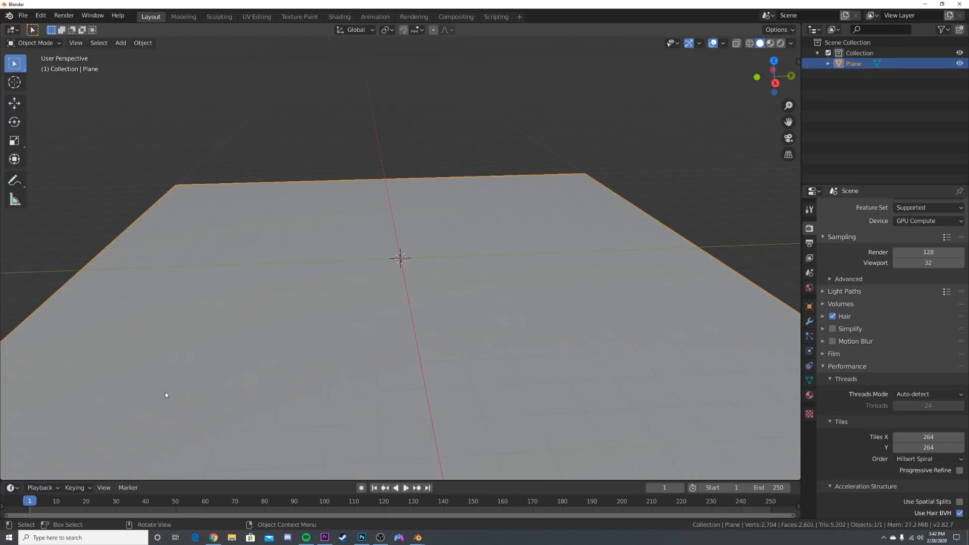
Add a Displace modifier to the plane and apply the object's scale again.
{"action": "left_click", "coordinate": [809, 321]}
{"action": "left_click", "coordinate": [872, 207]}
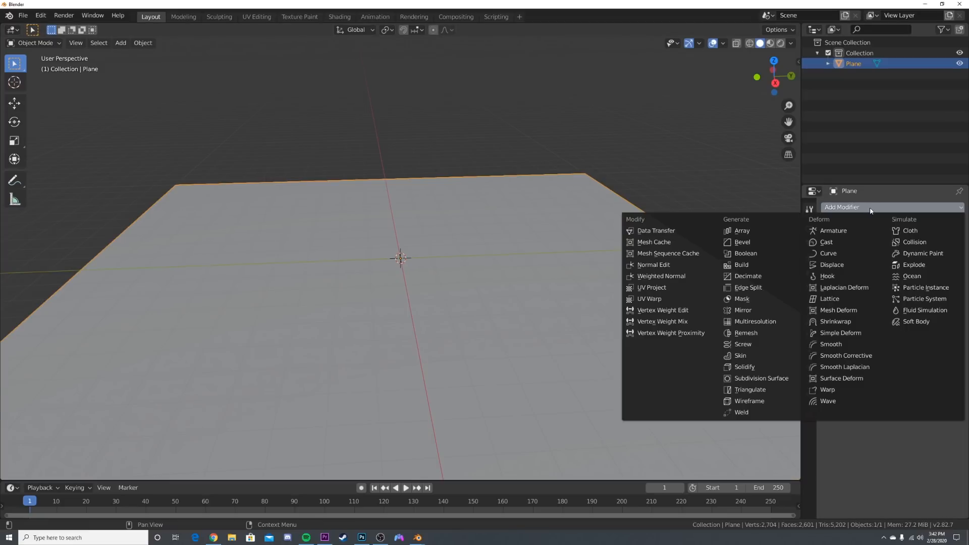
{"action": "left_click", "coordinate": [832, 264]}
{"action": "key", "text": "ctrl+a"}
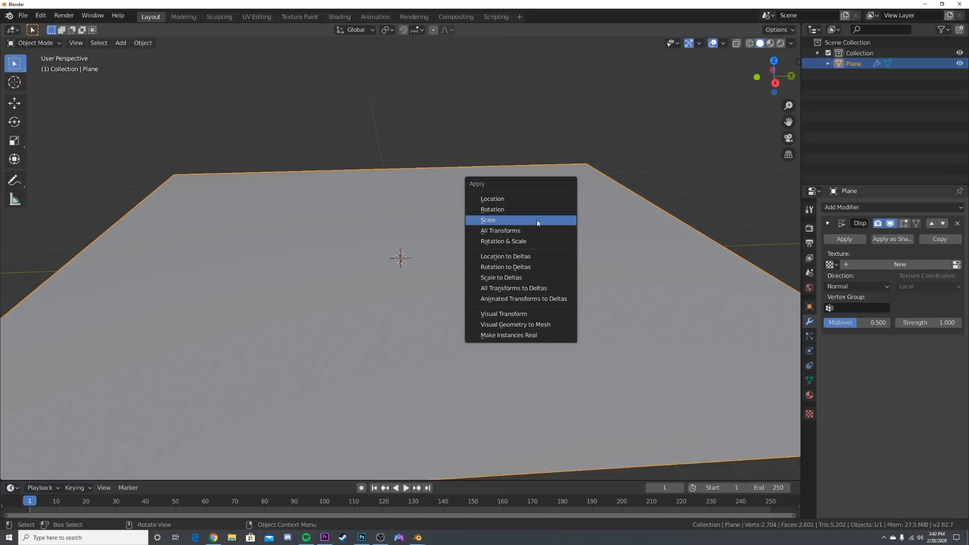
{"action": "left_click", "coordinate": [537, 223]}
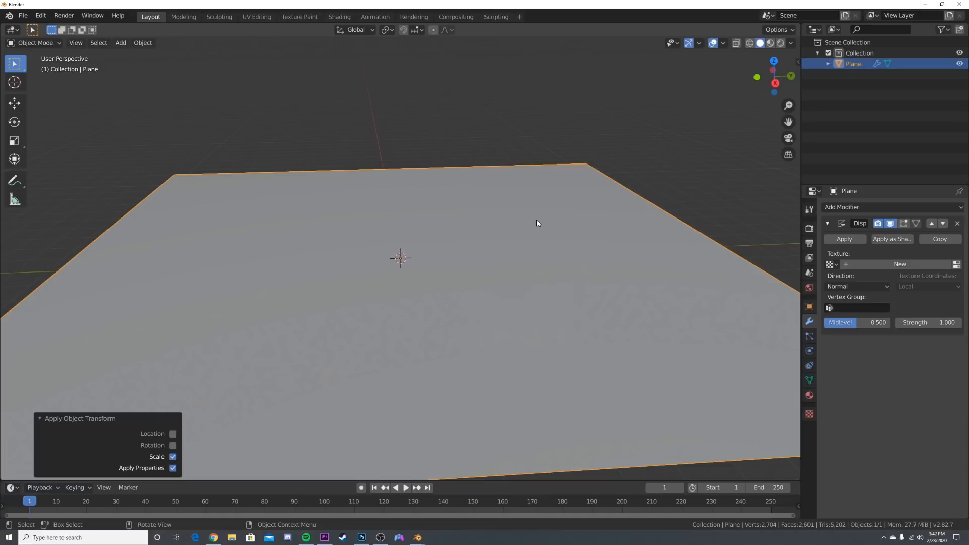
Create a new texture for the Displace modifier and set its type to Clouds.
{"action": "middle_click_drag", "start_coordinate": [574, 325], "coordinate": [574, 305]}
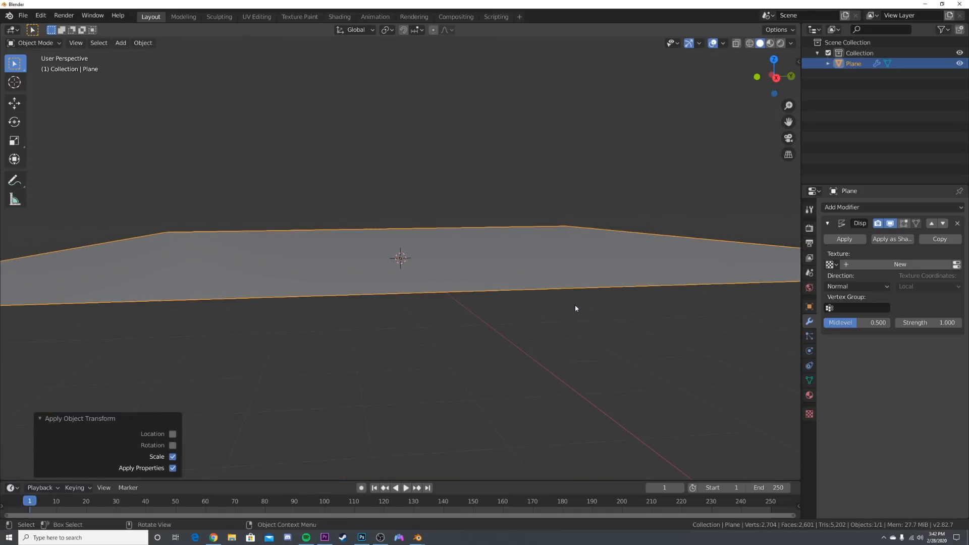
{"action": "left_click", "coordinate": [917, 266]}
{"action": "left_click", "coordinate": [955, 268]}
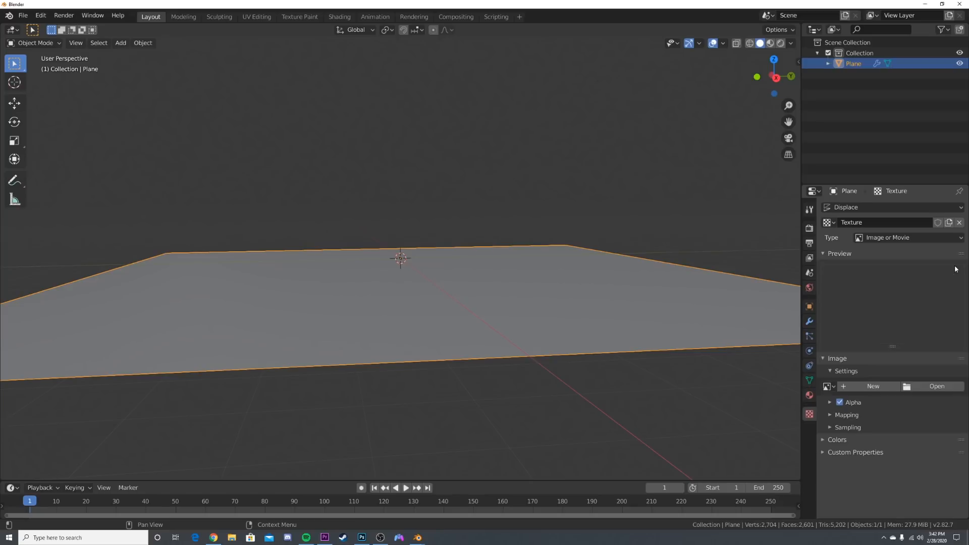
{"action": "left_click", "coordinate": [903, 237]}
{"action": "left_click", "coordinate": [880, 274]}
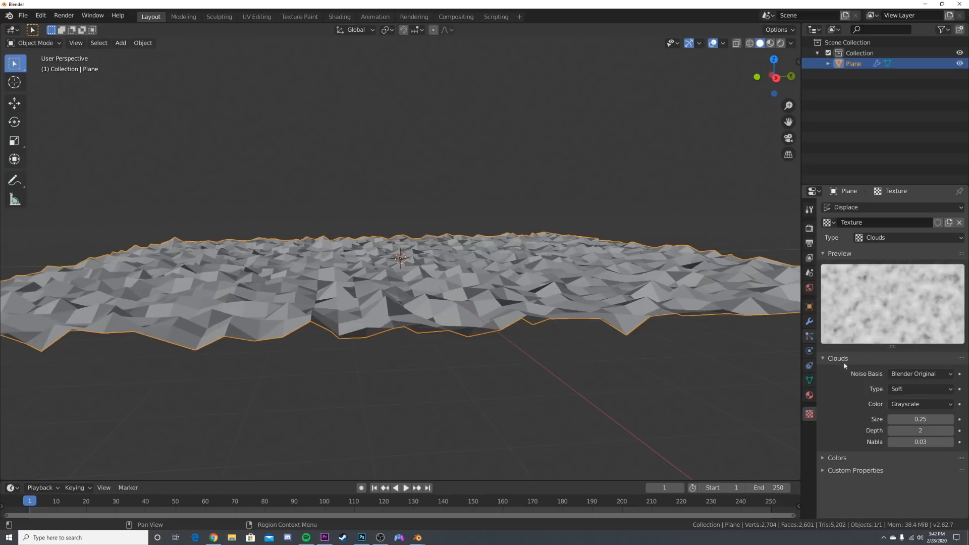
Set the Clouds texture's depth to 0 and its size to about 4.
{"action": "left_click_drag", "start_coordinate": [919, 430], "coordinate": [949, 419]}
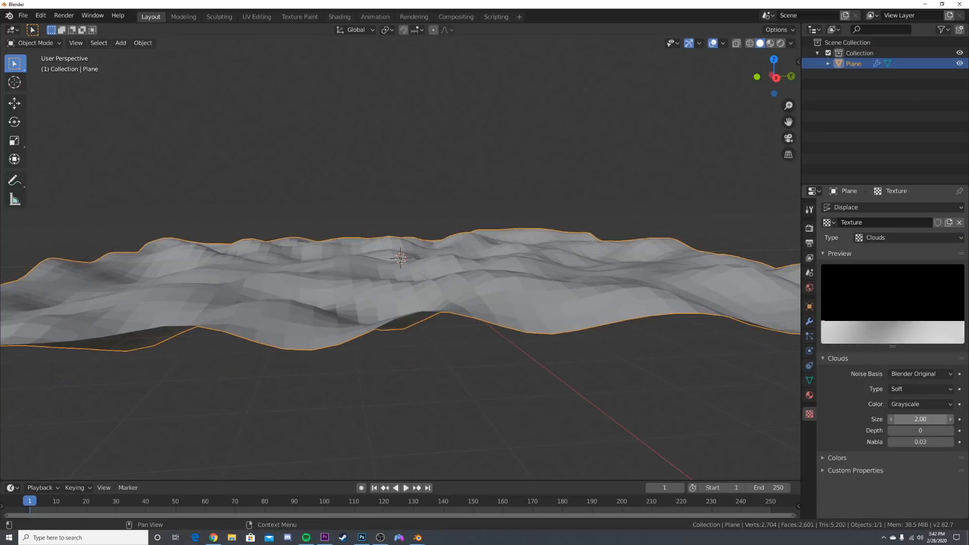
{"action": "left_click", "coordinate": [924, 419]}
{"action": "key", "text": "Return"}
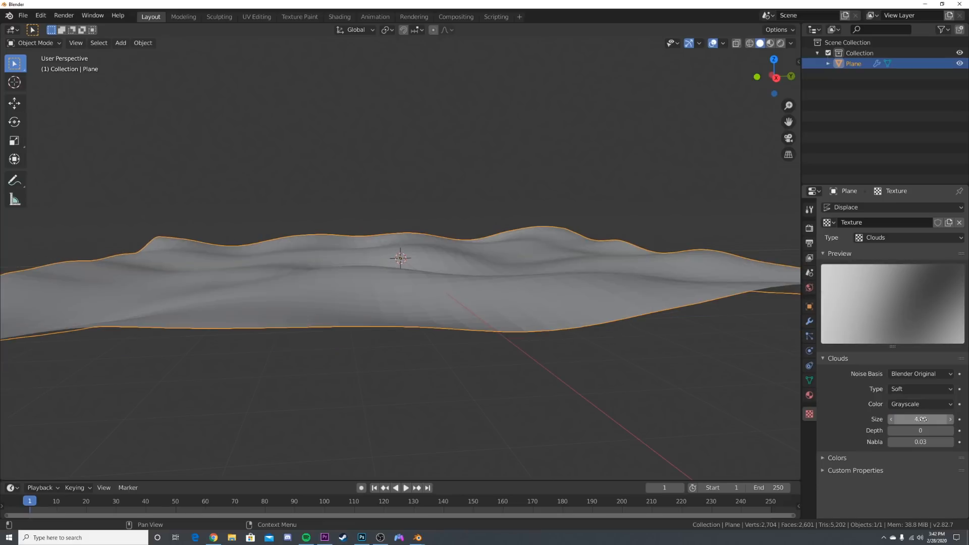
Set the Displace modifier's strength to 0.300.
{"action": "left_click", "coordinate": [809, 321]}
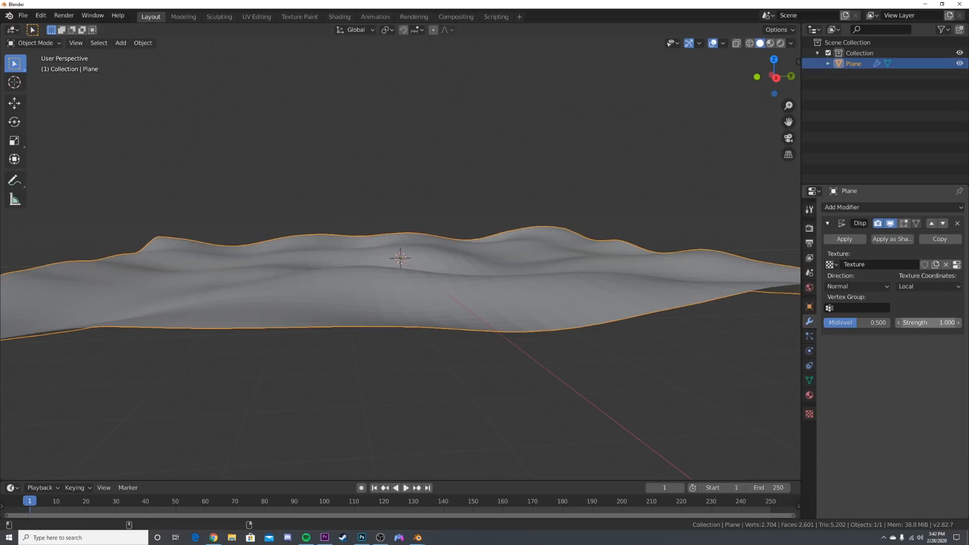
{"action": "left_click_drag", "start_coordinate": [928, 323], "coordinate": [907, 323]}
{"action": "mouse_move", "coordinate": [425, 185]}
{"action": "middle_mouse_down"}
{"action": "mouse_move", "coordinate": [400, 242]}
{"action": "mouse_move", "coordinate": [435, 202]}
{"action": "mouse_move", "coordinate": [419, 196]}
{"action": "middle_mouse_up"}
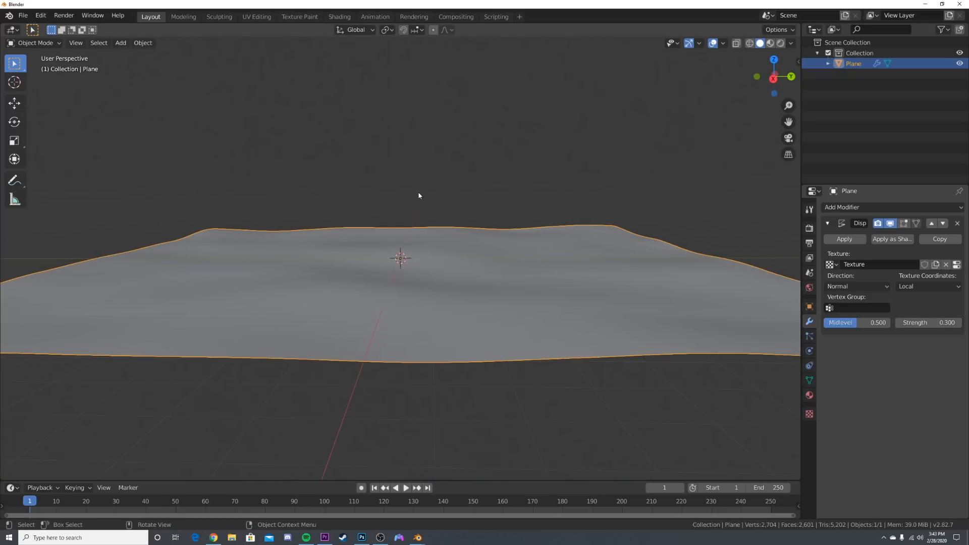
Shade the ground plane smooth and apply its Displace modifier.
{"action": "right_click", "coordinate": [498, 113]}
{"action": "left_click", "coordinate": [497, 113]}
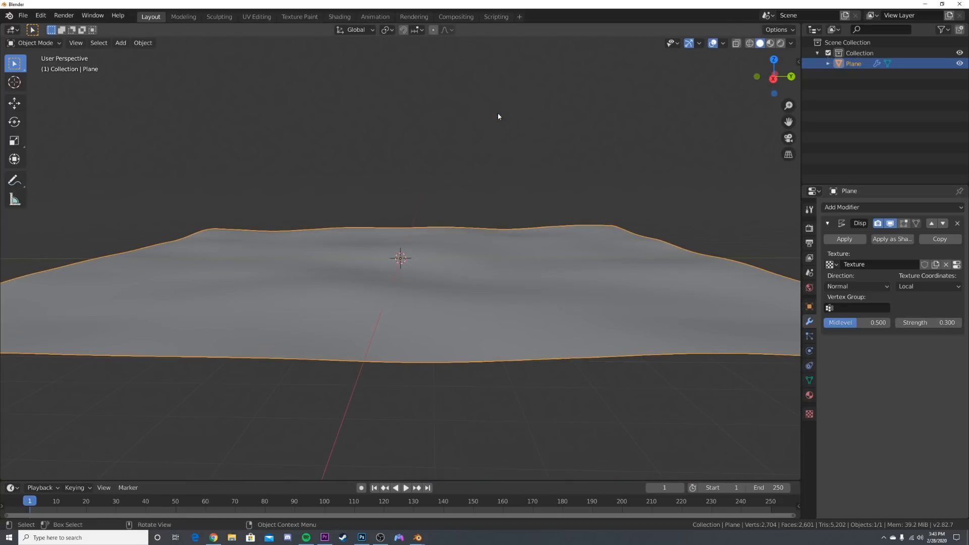
{"action": "left_click", "coordinate": [845, 239]}
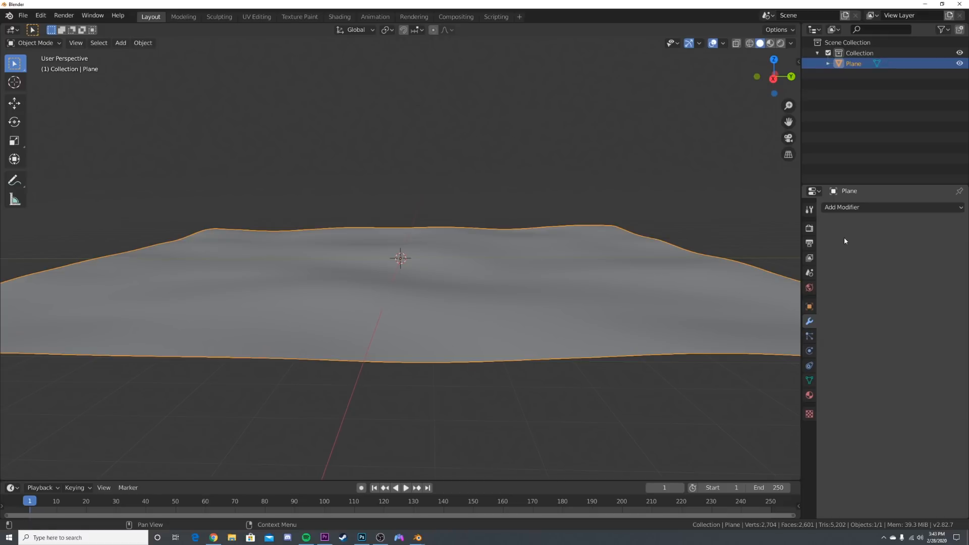
Inspect the displaced ground's mesh in Edit Mode and its overall shape from several angles.
{"action": "mouse_move", "coordinate": [460, 244]}
{"action": "middle_mouse_down"}
{"action": "mouse_move", "coordinate": [446, 315]}
{"action": "mouse_move", "coordinate": [467, 254]}
{"action": "middle_mouse_up"}
{"action": "key", "text": "Tab"}
{"action": "middle_click_drag", "start_coordinate": [524, 273], "coordinate": [399, 304]}
{"action": "key", "text": "Tab"}
{"action": "scroll", "coordinate": [502, 294], "scroll_direction": "down", "scroll_amount": 5}
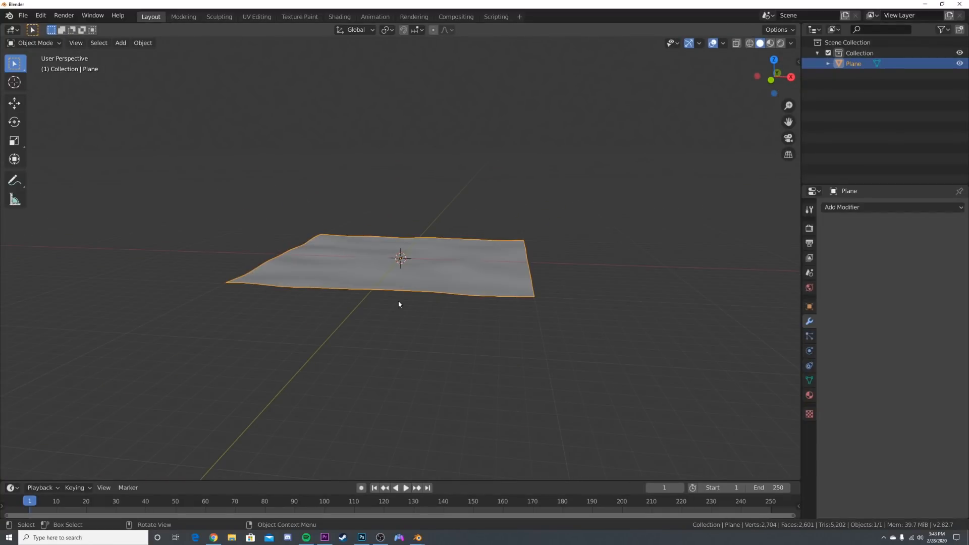
{"action": "middle_click_drag", "start_coordinate": [460, 381], "coordinate": [462, 398]}
{"action": "scroll", "coordinate": [462, 398], "scroll_direction": "up", "scroll_amount": 6}
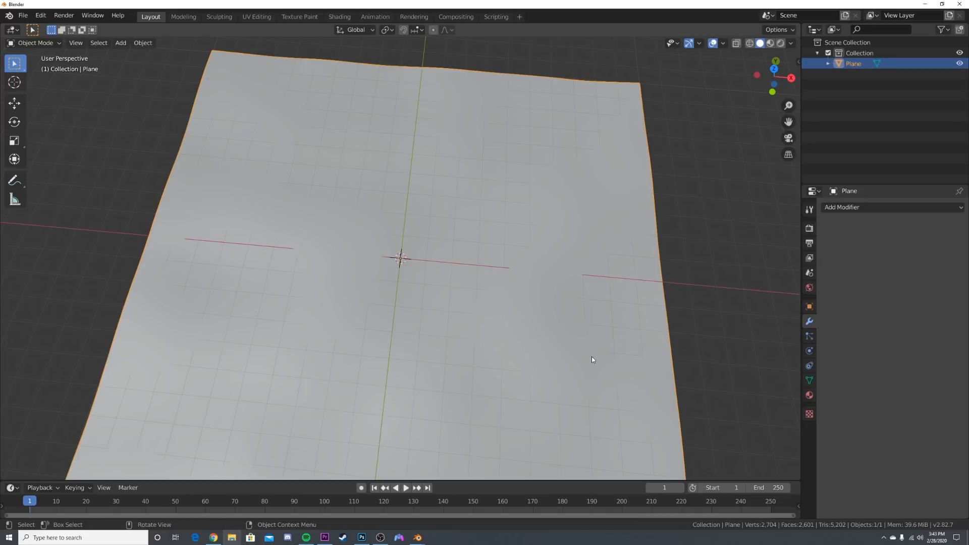
Add a second plane and move it about 16.6 m along X, clear of the ground.
{"action": "middle_click_drag", "start_coordinate": [592, 358], "coordinate": [522, 322]}
{"action": "key", "text": "shift+a"}
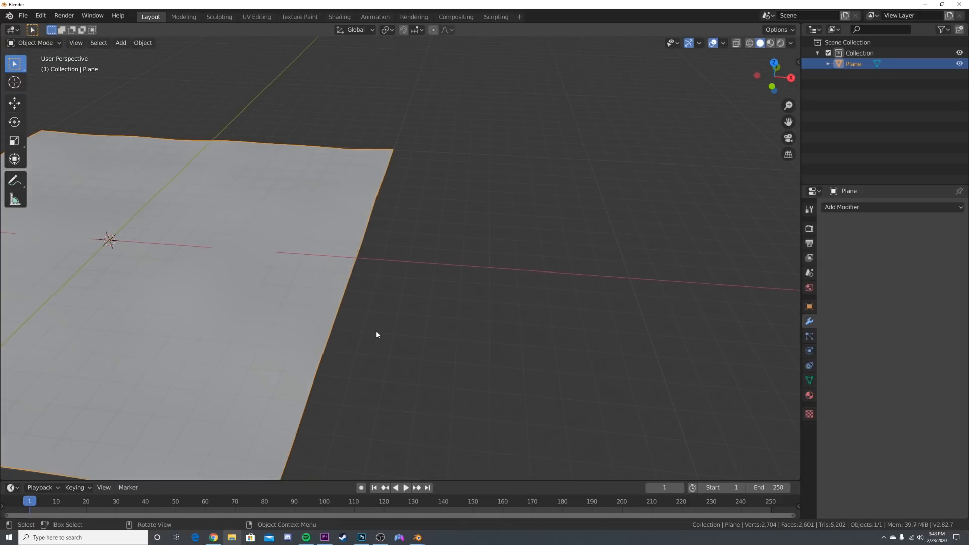
{"action": "key", "text": "shift+a"}
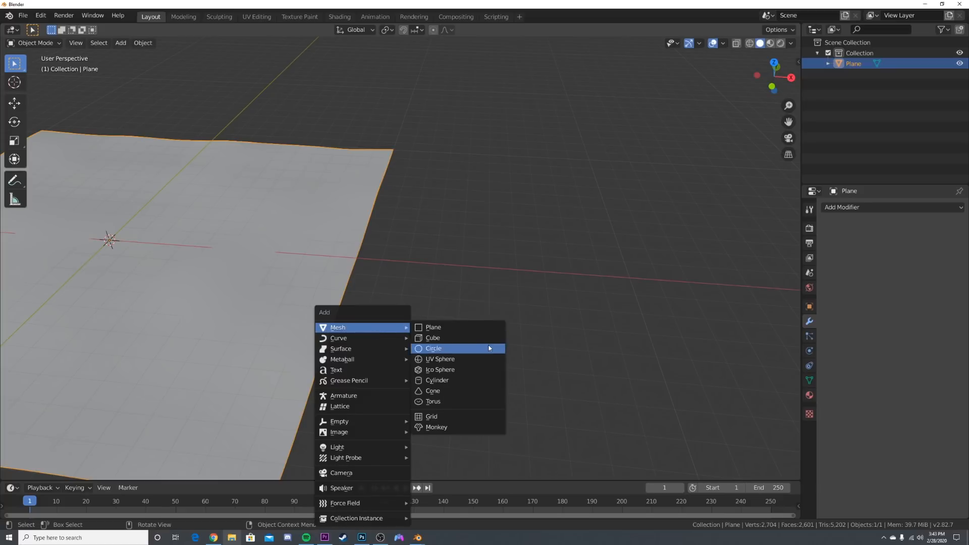
{"action": "left_click", "coordinate": [433, 327]}
{"action": "scroll", "coordinate": [52, 146], "scroll_direction": "down", "scroll_amount": 2}
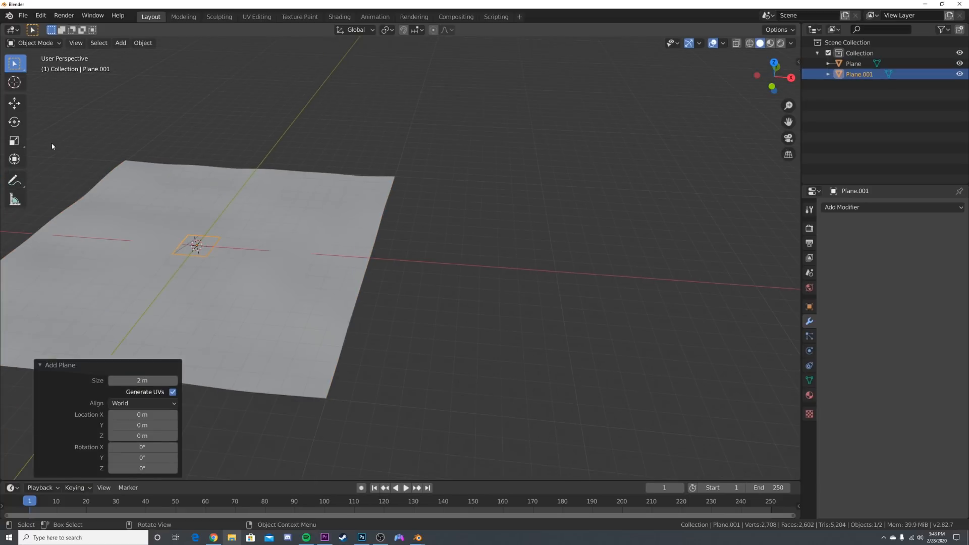
{"action": "left_click", "coordinate": [15, 104]}
{"action": "left_click_drag", "start_coordinate": [239, 249], "coordinate": [535, 302]}
{"action": "middle_click_drag", "start_coordinate": [536, 303], "coordinate": [464, 318]}
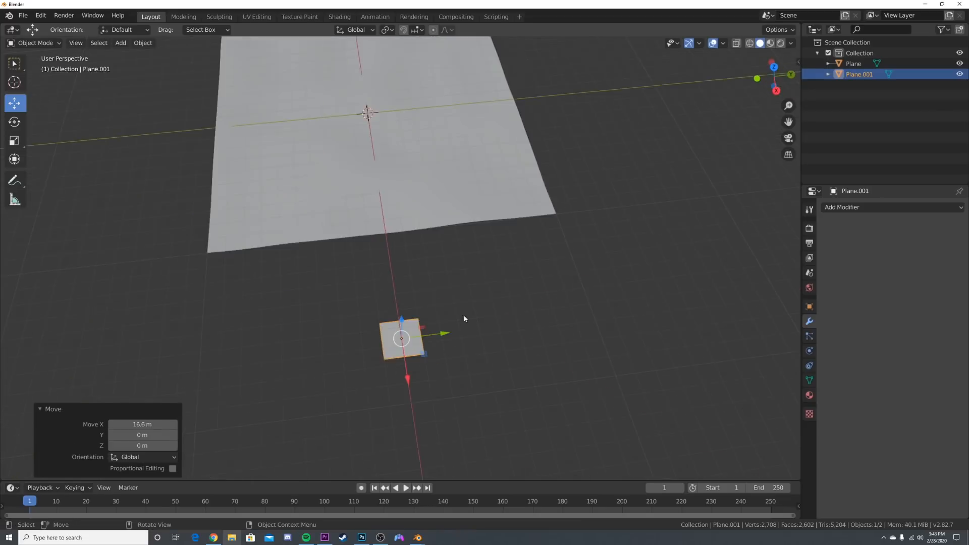
Scale the second plane down along X into a narrow strip.
{"action": "scroll", "coordinate": [465, 319], "scroll_direction": "up", "scroll_amount": 5}
{"action": "middle_click_drag", "start_coordinate": [451, 358], "coordinate": [447, 251], "text": "shift"}
{"action": "left_click", "coordinate": [14, 144]}
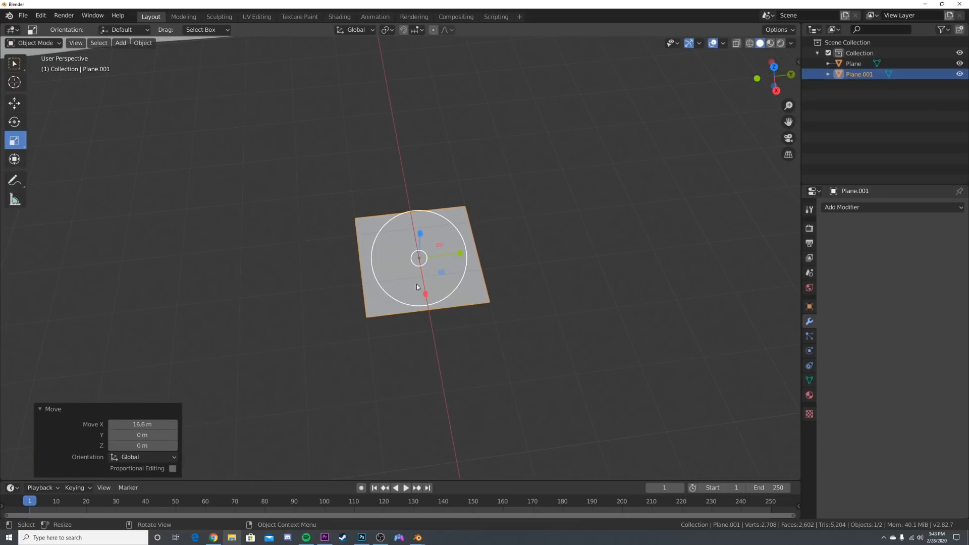
{"action": "left_click_drag", "start_coordinate": [425, 294], "coordinate": [467, 299]}
Divide the strip along its length with a loop cut of 24 cuts.
{"action": "key", "text": "Tab"}
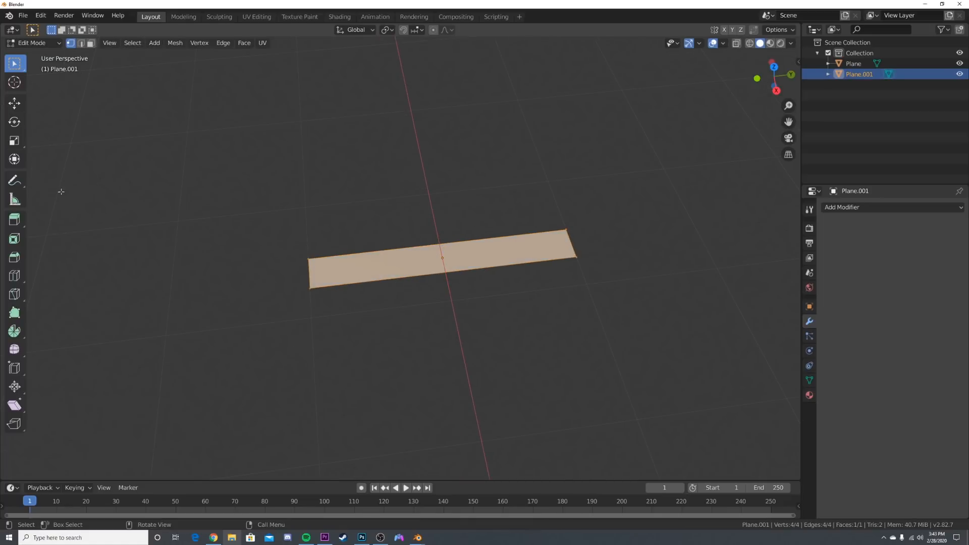
{"action": "left_click", "coordinate": [15, 275]}
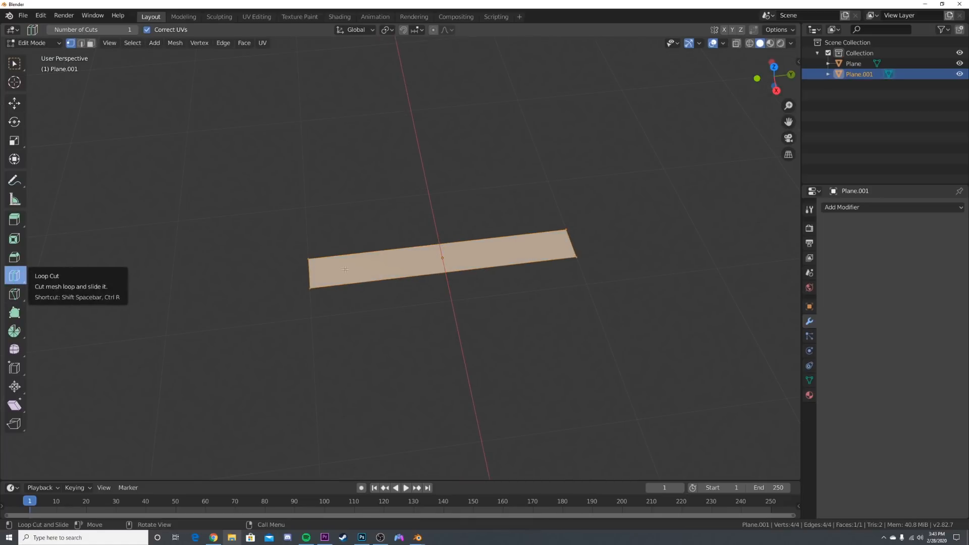
{"action": "left_click", "coordinate": [442, 267]}
{"action": "left_click_drag", "start_coordinate": [145, 386], "coordinate": [187, 385]}
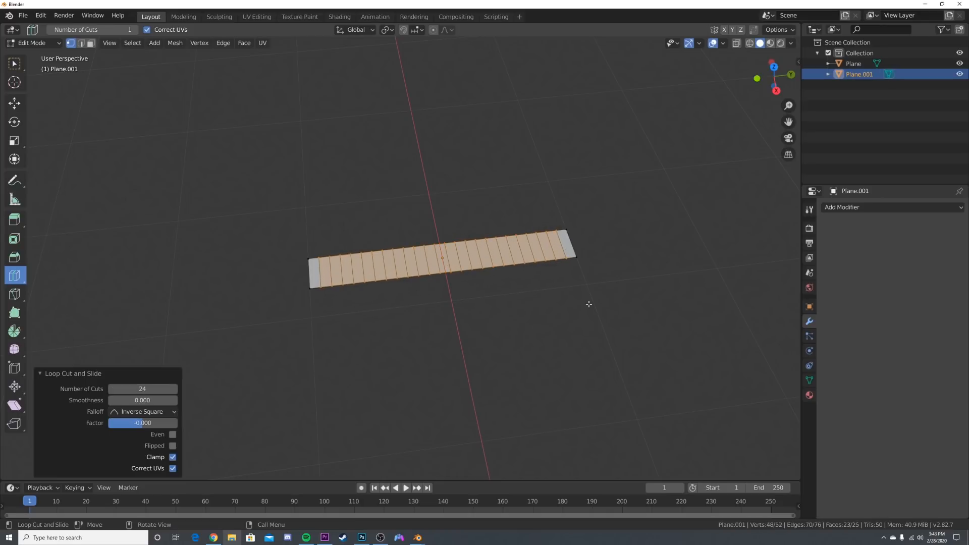
Raise the strip's end edge about 0.24 m along Z using smooth proportional editing with a size of about 1.46.
{"action": "middle_click_drag", "start_coordinate": [588, 301], "coordinate": [357, 151]}
{"action": "left_click", "coordinate": [81, 43]}
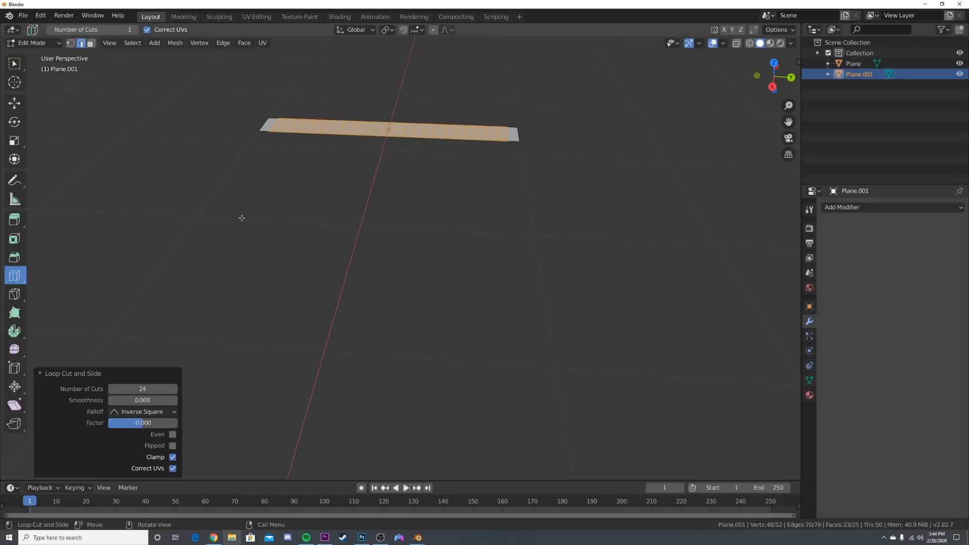
{"action": "middle_click_drag", "start_coordinate": [237, 216], "coordinate": [517, 261]}
{"action": "middle_click_drag", "start_coordinate": [590, 247], "coordinate": [540, 272]}
{"action": "middle_click_drag", "start_coordinate": [606, 305], "coordinate": [461, 294], "text": "shift"}
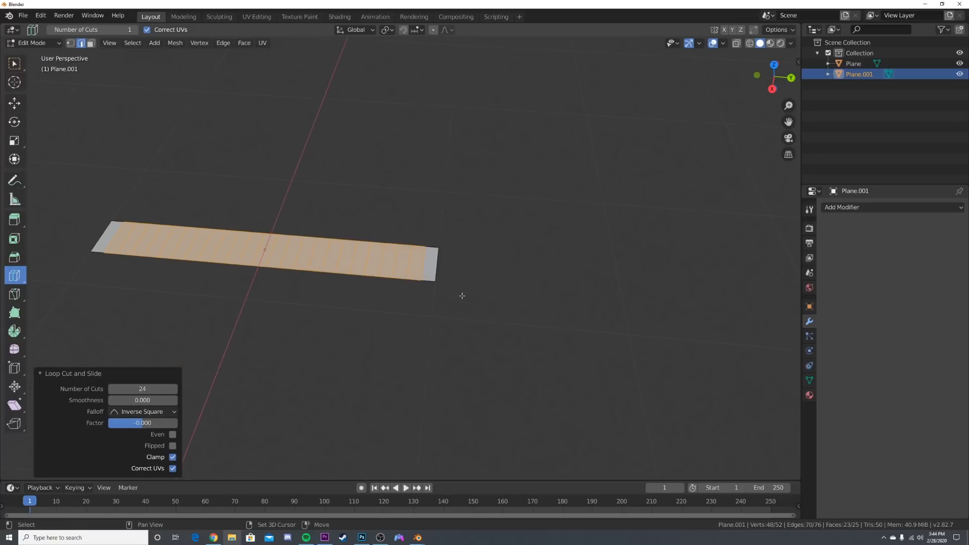
{"action": "scroll", "coordinate": [461, 294], "scroll_direction": "up", "scroll_amount": 3}
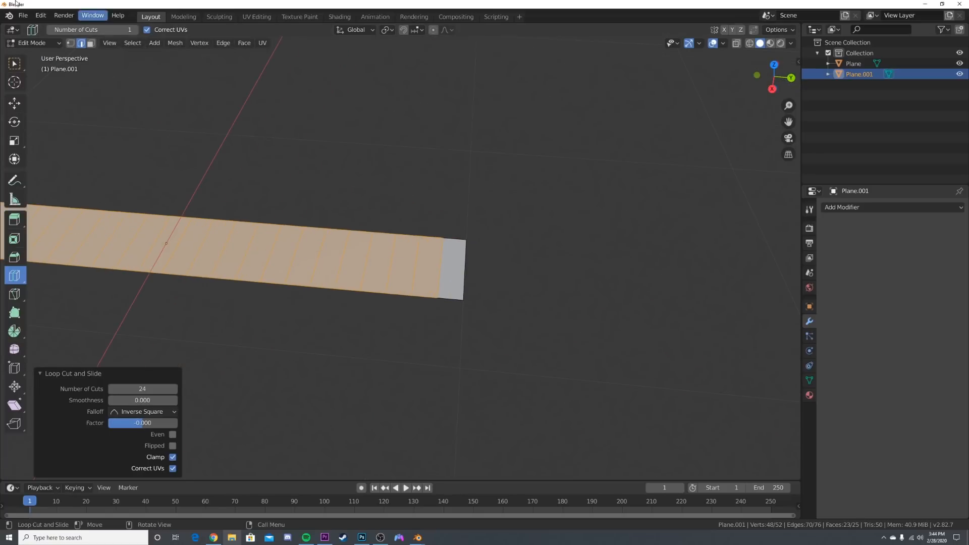
{"action": "left_click", "coordinate": [14, 104]}
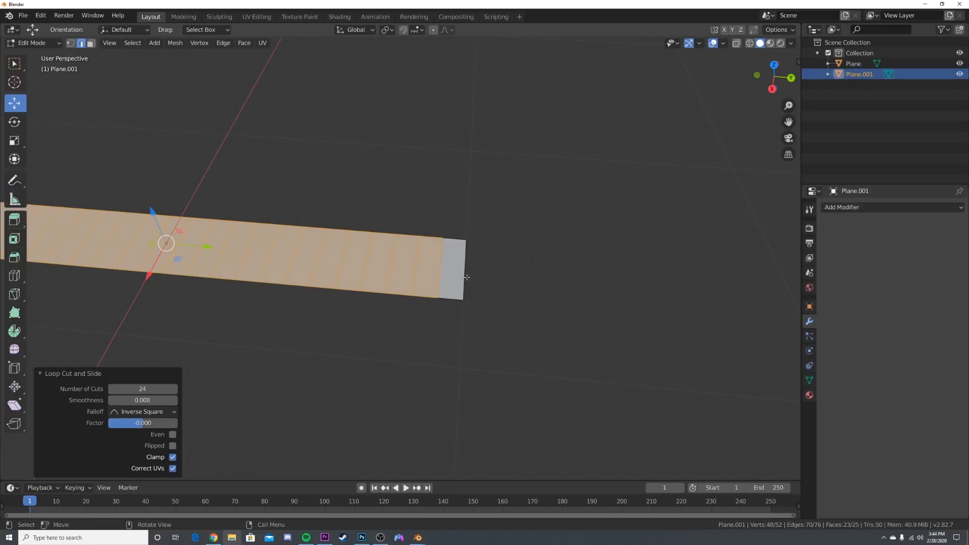
{"action": "left_click", "coordinate": [466, 277]}
{"action": "left_click", "coordinate": [433, 29]}
{"action": "middle_click_drag", "start_coordinate": [511, 300], "coordinate": [515, 270]}
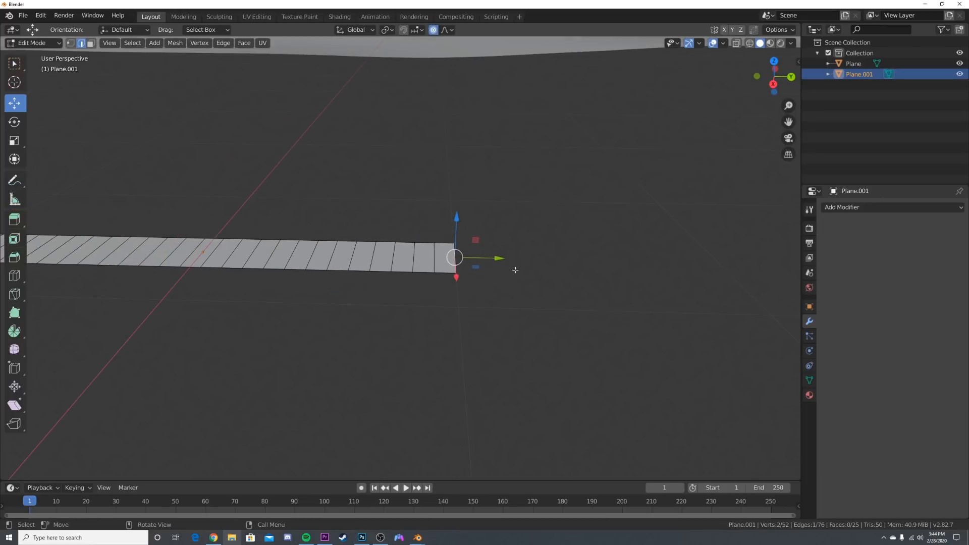
{"action": "left_click_drag", "start_coordinate": [454, 258], "coordinate": [464, 159]}
Scale the raised end edge to 0 with proportional editing to taper the strip to a point, and lift the tip slightly more.
{"action": "type", "text": "s0"}
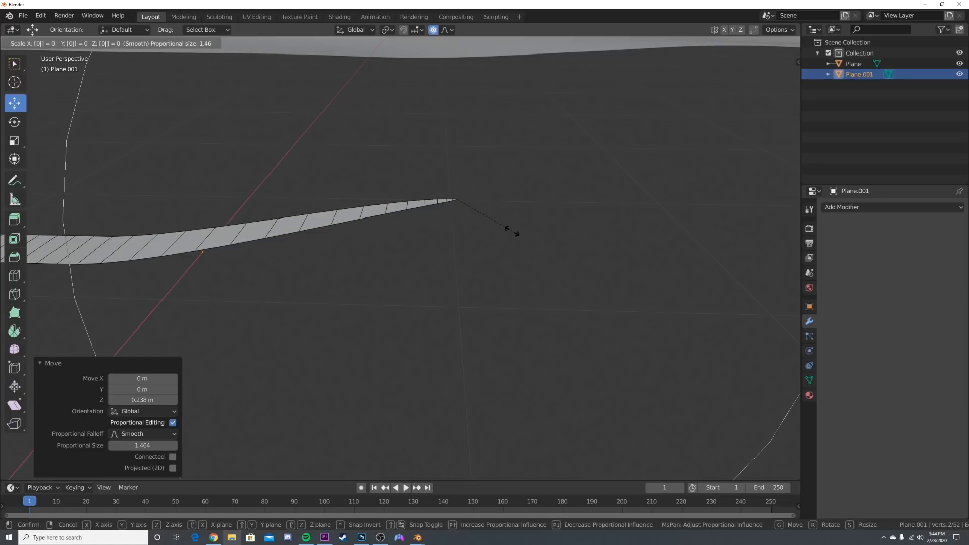
{"action": "key", "text": "Return"}
{"action": "middle_click_drag", "start_coordinate": [412, 271], "coordinate": [434, 237]}
{"action": "left_click", "coordinate": [420, 185]}
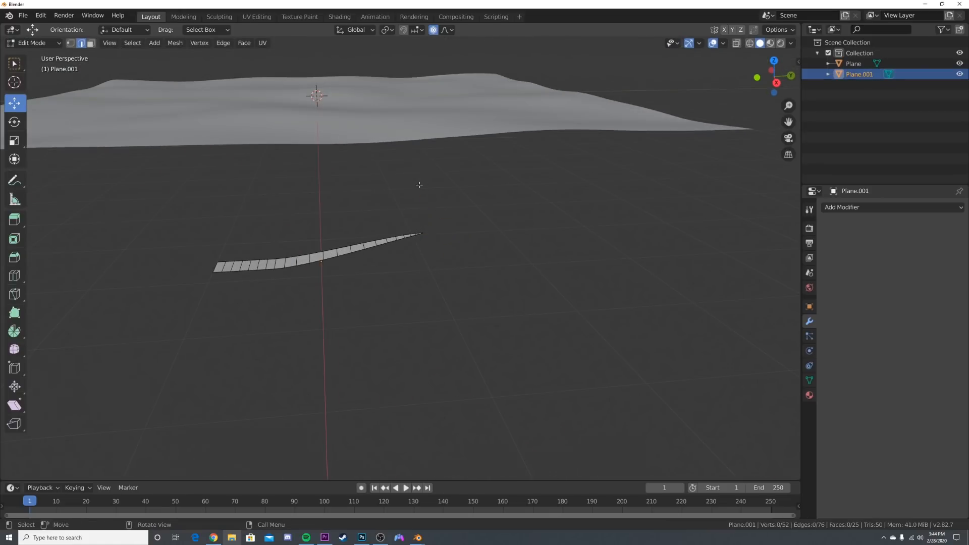
{"action": "left_click", "coordinate": [422, 233]}
{"action": "left_click_drag", "start_coordinate": [423, 207], "coordinate": [424, 186]}
Stand the grass blade upright in Object Mode by rotating it 90° about the X axis.
{"action": "key", "text": "Tab"}
{"action": "middle_click_drag", "start_coordinate": [424, 186], "coordinate": [388, 242]}
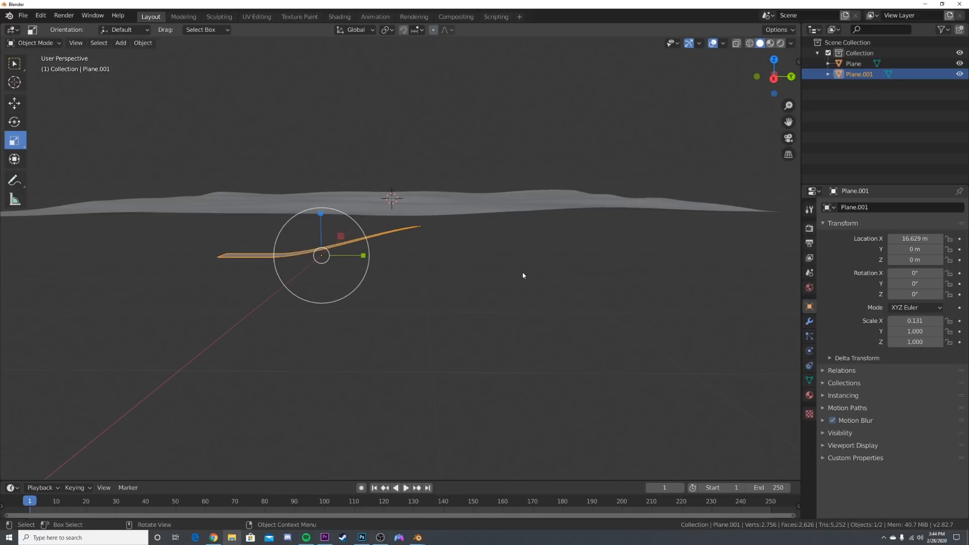
{"action": "key", "text": "r"}
{"action": "key", "text": "x"}
{"action": "key", "text": "9"}
{"action": "key", "text": "0"}
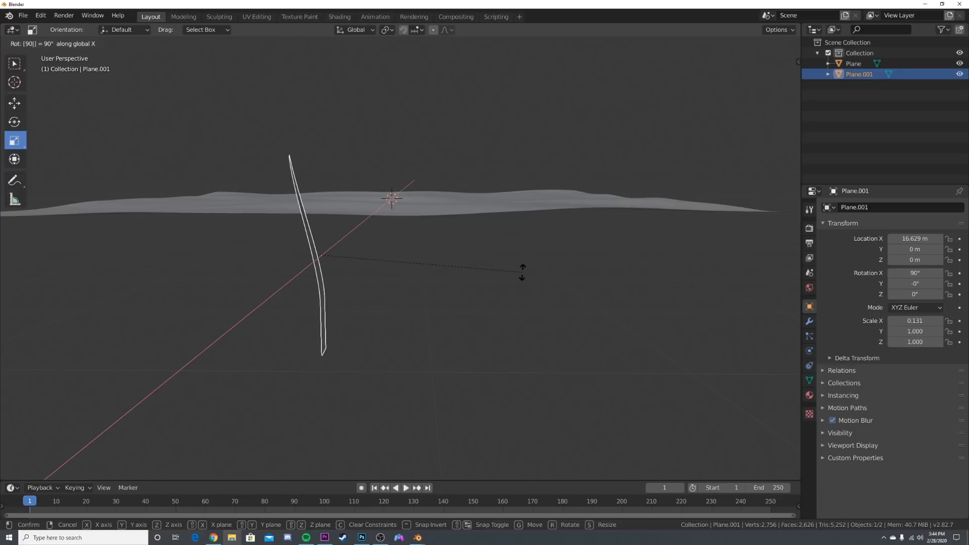
{"action": "key", "text": "Return"}
{"action": "middle_click_drag", "start_coordinate": [523, 275], "coordinate": [444, 323]}
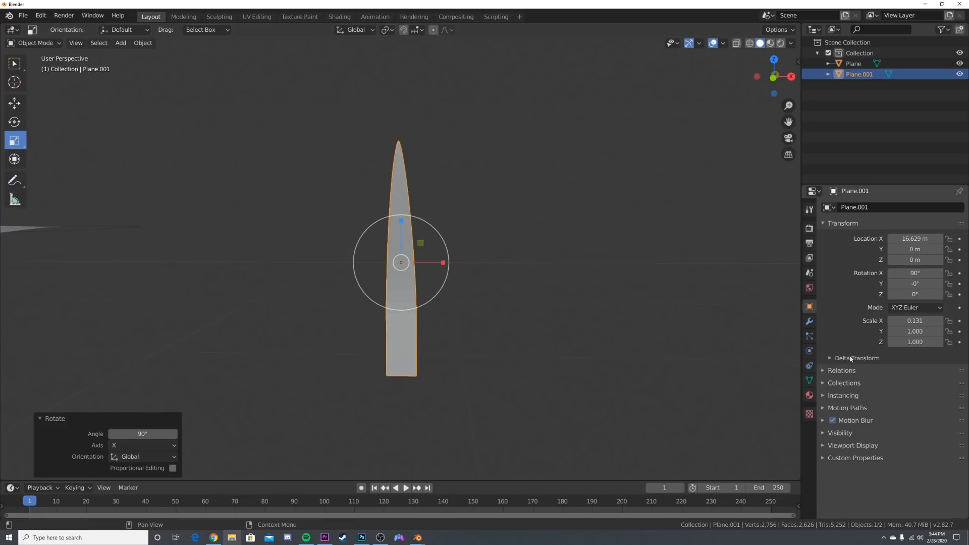
Add an Array modifier to the blade with a relative X offset of 1.170 and a count of 13.
{"action": "left_click", "coordinate": [809, 321]}
{"action": "left_click", "coordinate": [868, 207]}
{"action": "left_click", "coordinate": [741, 233]}
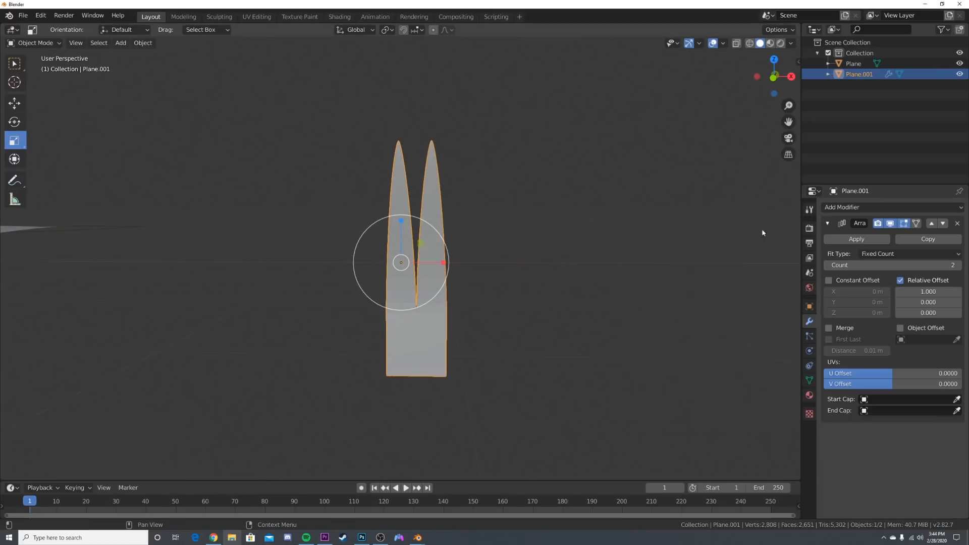
{"action": "left_click_drag", "start_coordinate": [913, 291], "coordinate": [930, 291]}
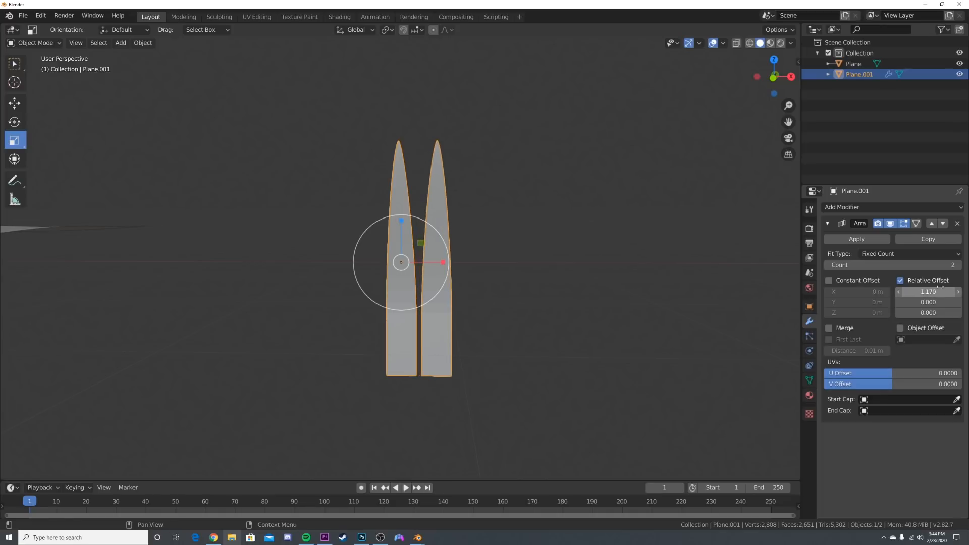
{"action": "scroll", "coordinate": [509, 266], "scroll_direction": "down", "scroll_amount": 2}
{"action": "left_click_drag", "start_coordinate": [891, 265], "coordinate": [935, 265]}
{"action": "middle_click_drag", "start_coordinate": [518, 318], "coordinate": [446, 321]}
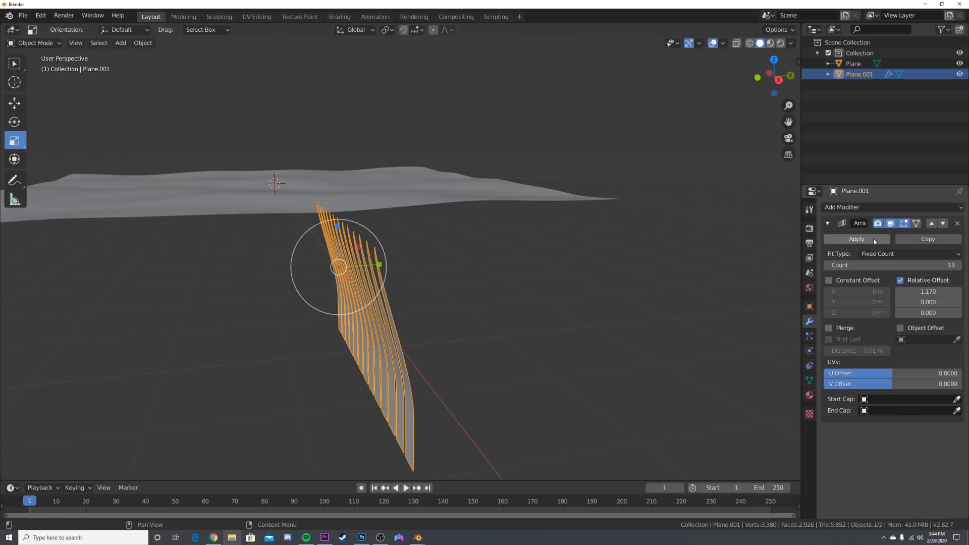
Duplicate the Array modifier and set the copy's relative offset to 0 on X and 0.630 on Z.
{"action": "left_click", "coordinate": [920, 239]}
{"action": "scroll", "coordinate": [925, 373], "scroll_direction": "down", "scroll_amount": 5}
{"action": "double_click", "coordinate": [927, 383]}
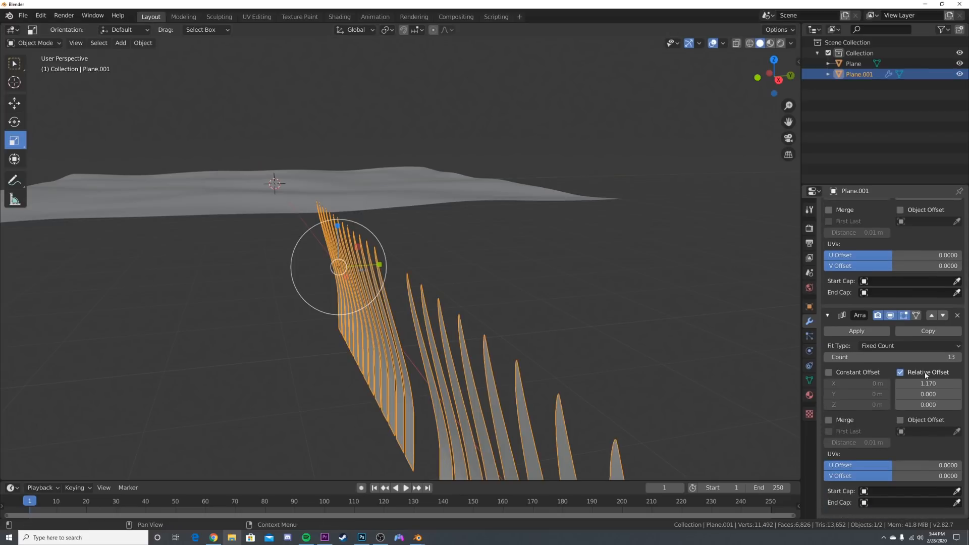
{"action": "type", "text": "0"}
{"action": "key", "text": "Return"}
{"action": "double_click", "coordinate": [927, 404]}
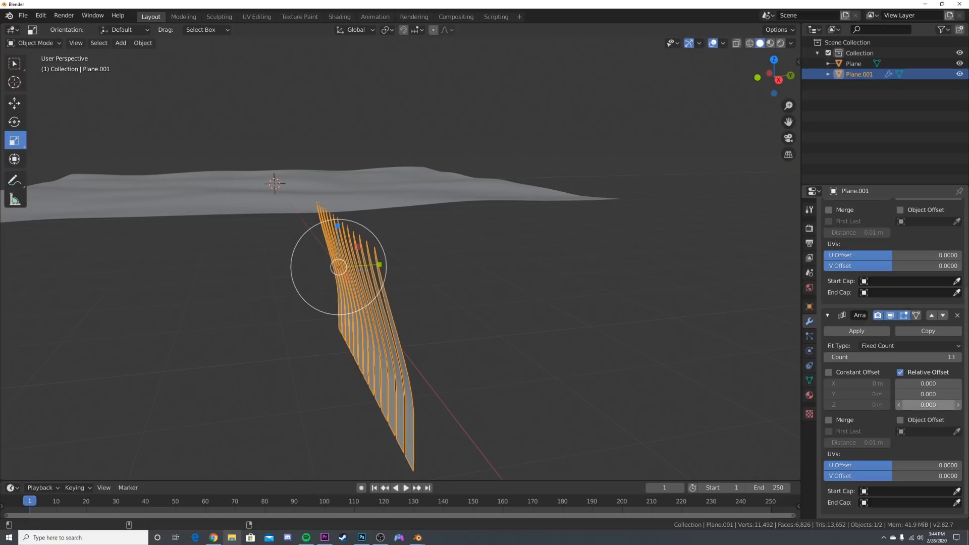
{"action": "type", "text": "0.26"}
{"action": "key", "text": "Return"}
{"action": "left_click_drag", "start_coordinate": [928, 405], "coordinate": [947, 405]}
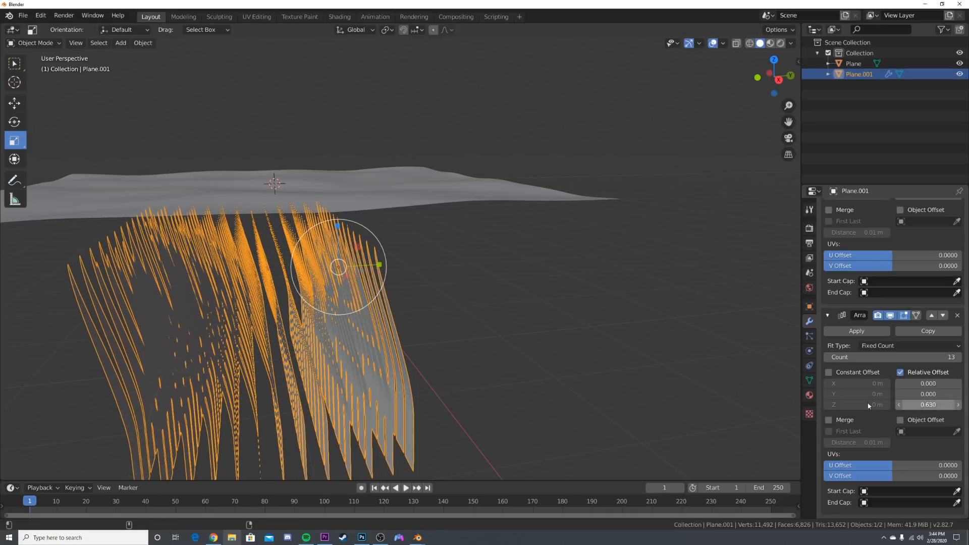
Reduce the first array's count to 11 and apply both Array modifiers to the blade grid.
{"action": "middle_click_drag", "start_coordinate": [378, 339], "coordinate": [410, 323]}
{"action": "left_click", "coordinate": [550, 296]}
{"action": "mouse_move", "coordinate": [550, 297]}
{"action": "middle_mouse_down"}
{"action": "mouse_move", "coordinate": [553, 331]}
{"action": "mouse_move", "coordinate": [554, 313]}
{"action": "middle_mouse_up"}
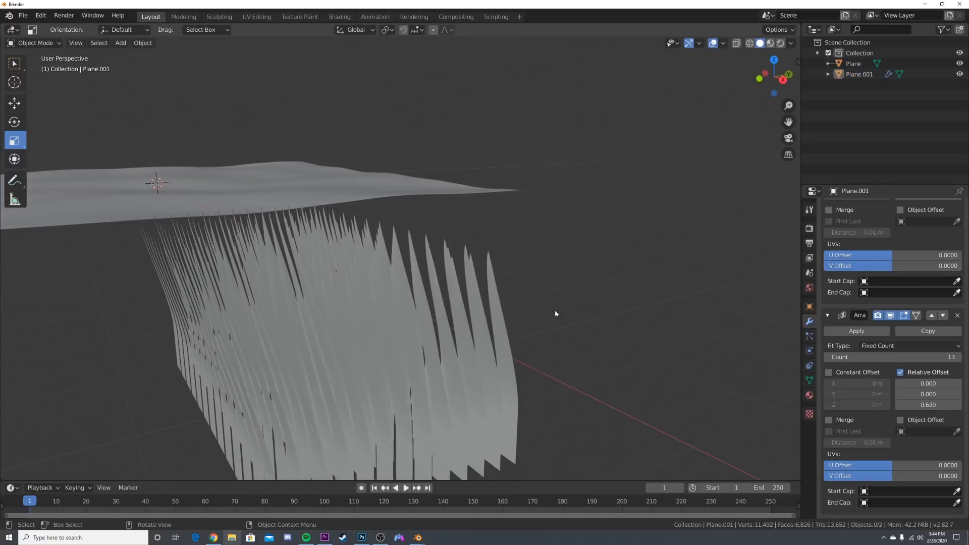
{"action": "middle_click_drag", "start_coordinate": [508, 356], "coordinate": [548, 359]}
{"action": "scroll", "coordinate": [937, 283], "scroll_direction": "up", "scroll_amount": 3}
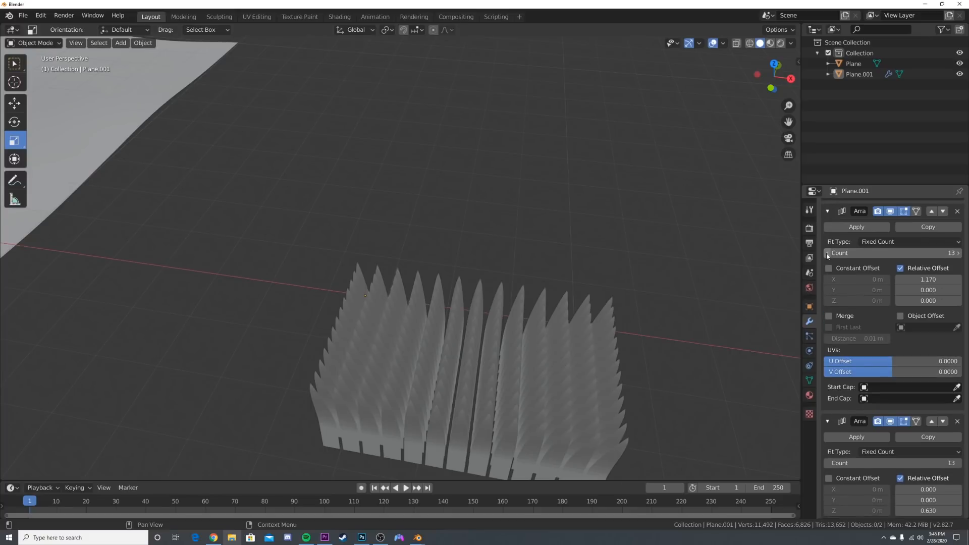
{"action": "left_click", "coordinate": [826, 254]}
{"action": "left_click", "coordinate": [827, 254]}
{"action": "middle_click_drag", "start_coordinate": [384, 351], "coordinate": [385, 335]}
{"action": "left_click", "coordinate": [853, 229]}
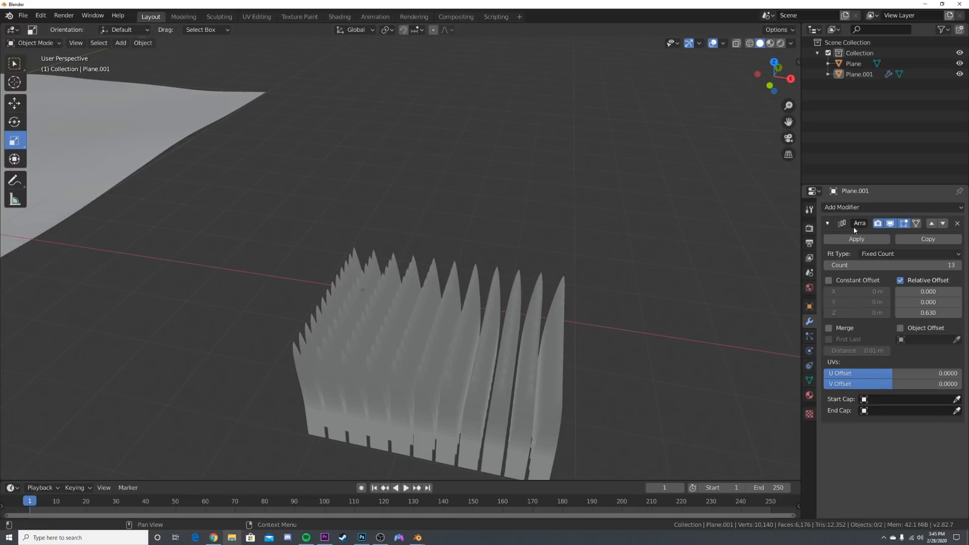
{"action": "left_click", "coordinate": [854, 227]}
{"action": "left_click", "coordinate": [856, 239]}
Select the whole blade mesh in Edit Mode and separate it by loose parts into individual blades.
{"action": "key", "text": "Tab"}
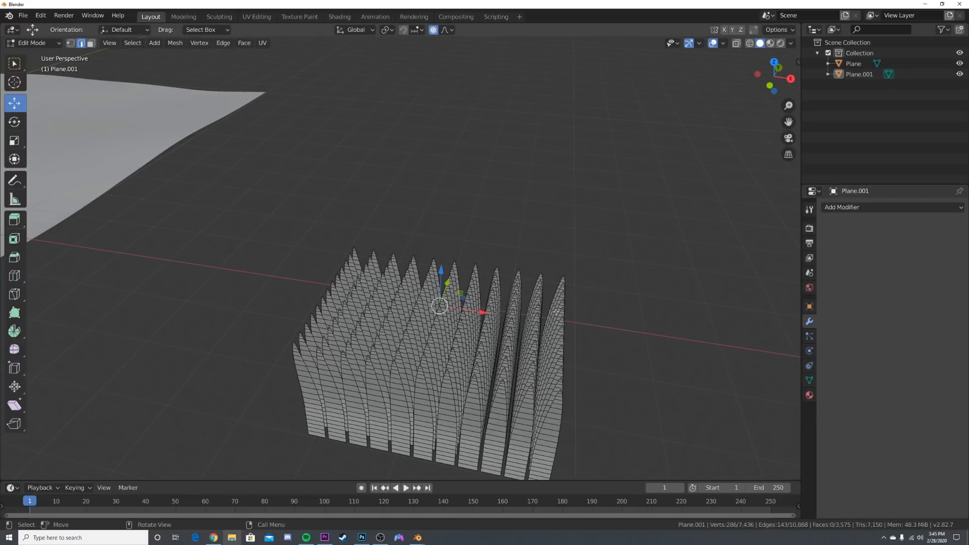
{"action": "key", "text": "a"}
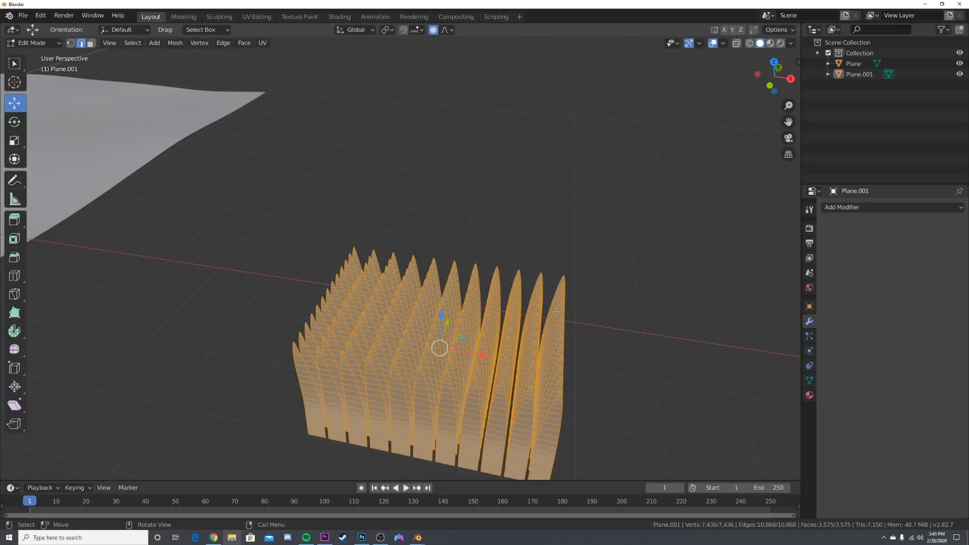
{"action": "key", "text": "F3"}
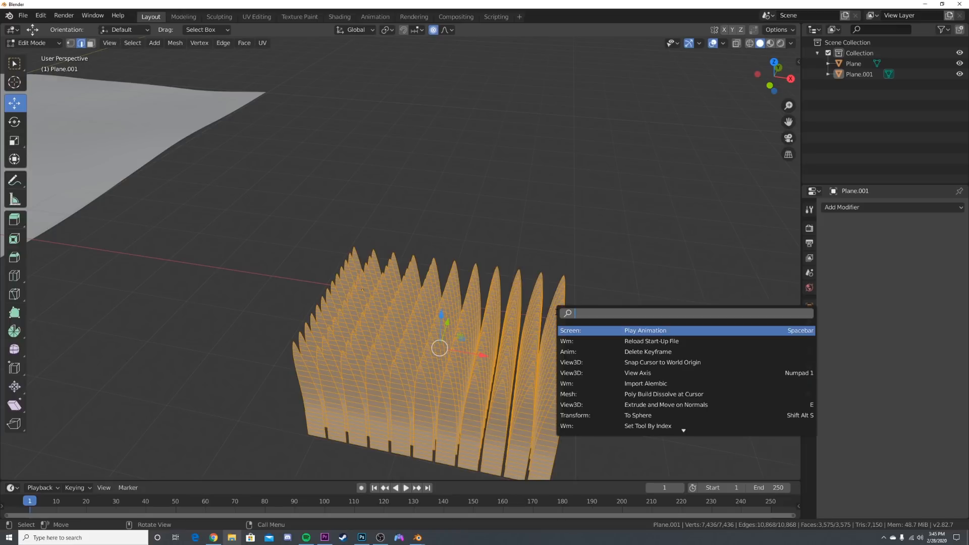
{"action": "type", "text": "sep"}
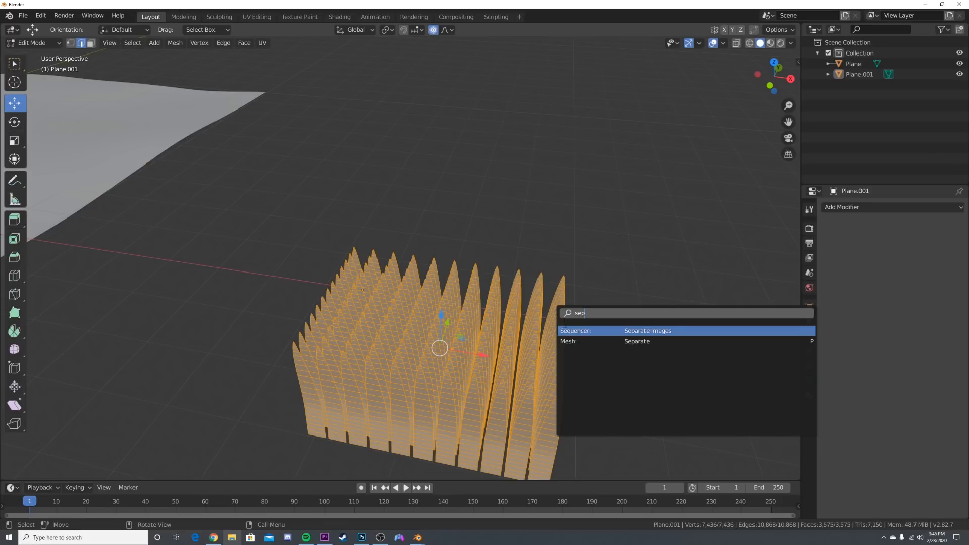
{"action": "left_click", "coordinate": [560, 341]}
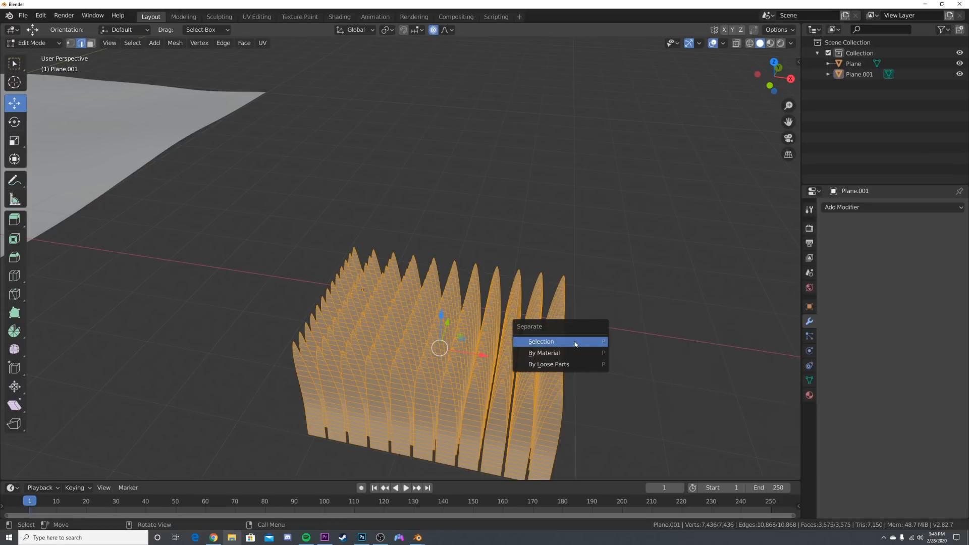
{"action": "left_click", "coordinate": [552, 370]}
{"action": "middle_click_drag", "start_coordinate": [616, 377], "coordinate": [588, 371]}
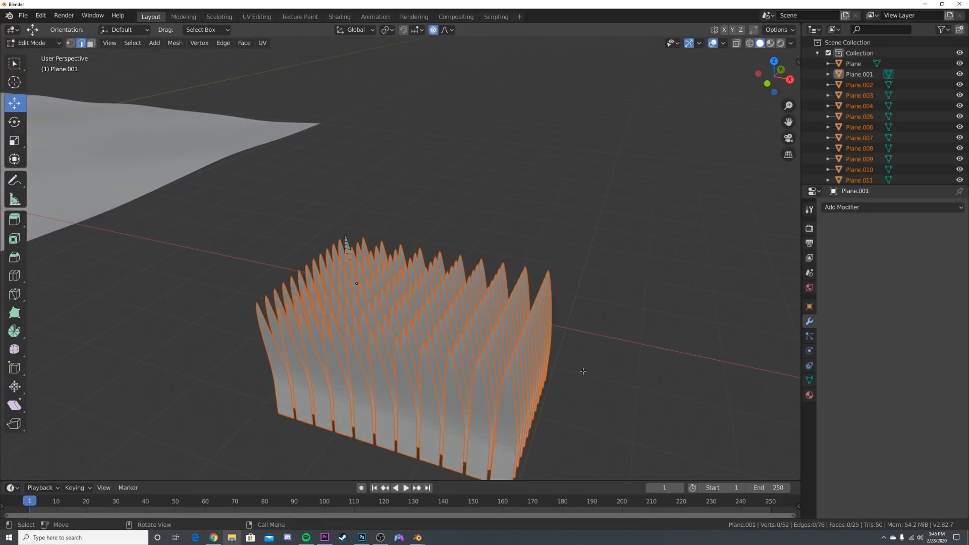
Select all the separated blades in Object Mode and run Randomize Transform on them.
{"action": "key", "text": "Tab"}
{"action": "left_click", "coordinate": [496, 308]}
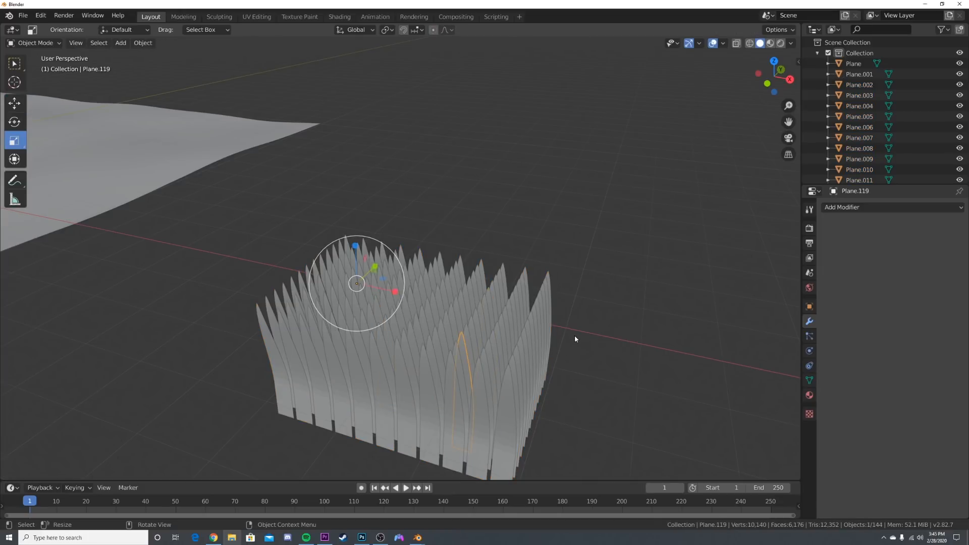
{"action": "left_click_drag", "start_coordinate": [656, 175], "coordinate": [240, 487]}
{"action": "middle_click_drag", "start_coordinate": [240, 486], "coordinate": [493, 361]}
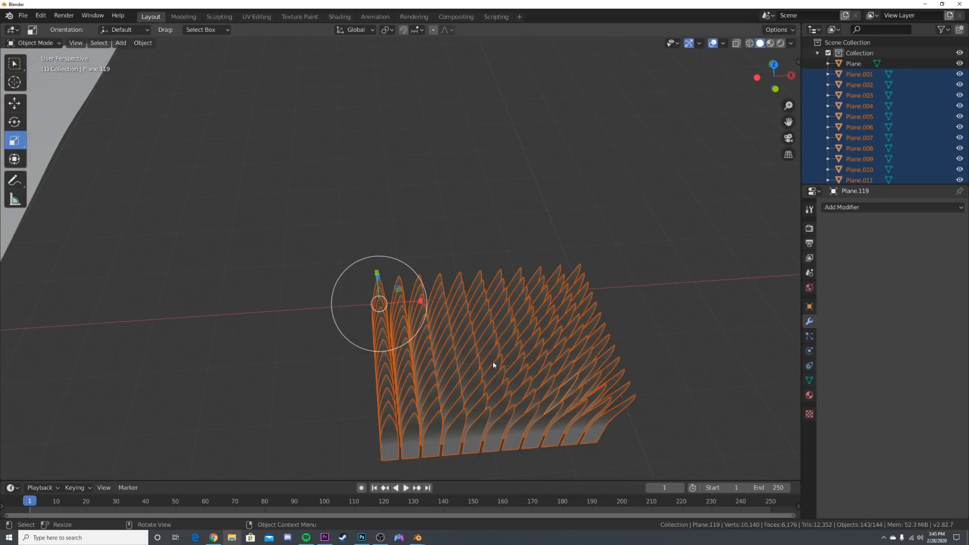
{"action": "key", "text": "F3"}
{"action": "type", "text": "Separat"}
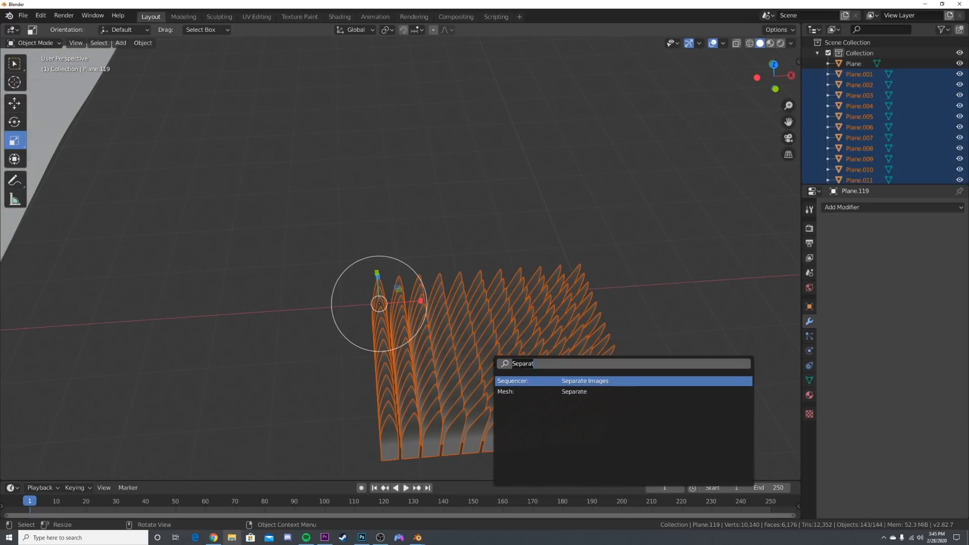
{"action": "key", "text": "BackSpace"}
{"action": "key", "text": "BackSpace"}
{"action": "key", "text": "BackSpace"}
{"action": "key", "text": "BackSpace"}
{"action": "key", "text": "BackSpace"}
{"action": "key", "text": "BackSpace"}
{"action": "key", "text": "BackSpace"}
{"action": "type", "text": "rand"}
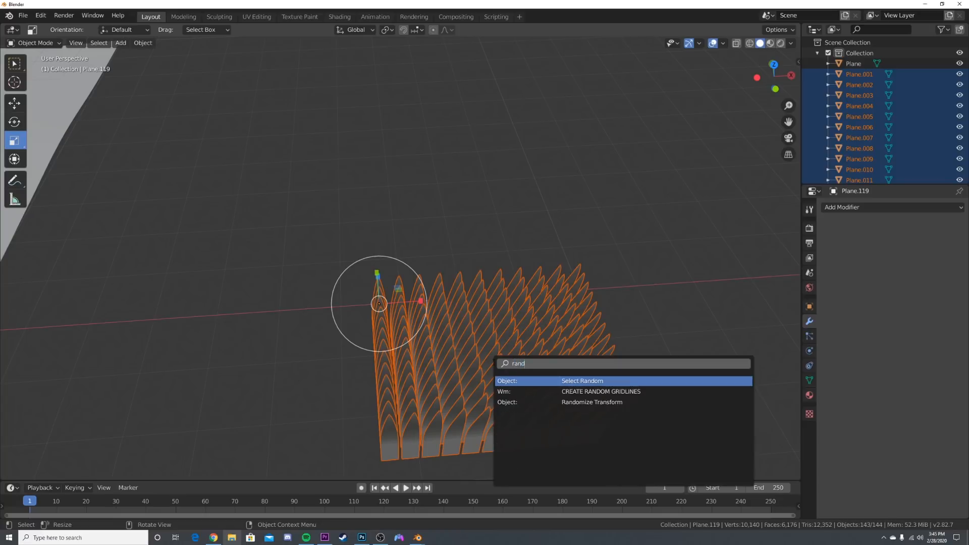
{"action": "key", "text": "Down"}
{"action": "key", "text": "Down"}
{"action": "key", "text": "Return"}
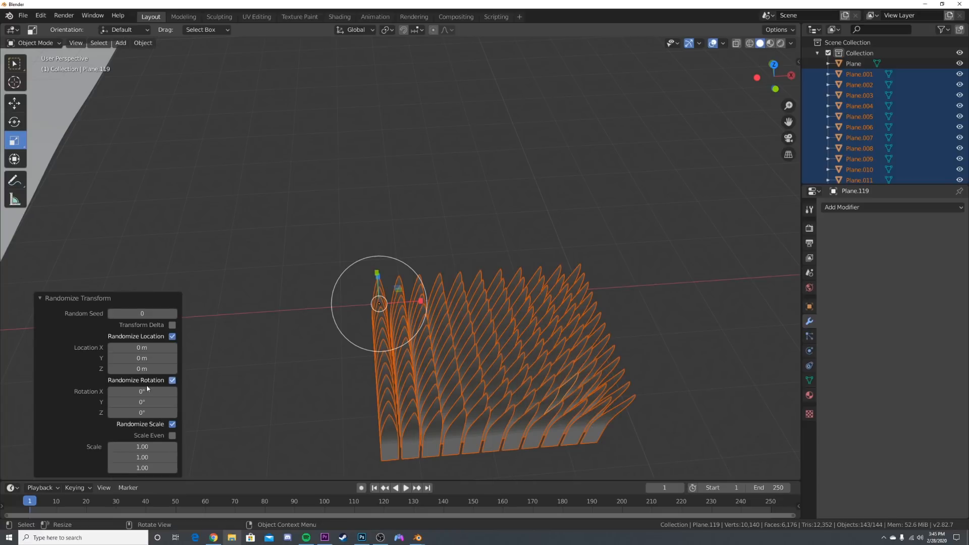
Randomize the blades' rotation by 17° on X and 11° on Y, and their location by 1.4 m, 1.2 m and 0.31 m.
{"action": "middle_click_drag", "start_coordinate": [405, 395], "coordinate": [183, 376]}
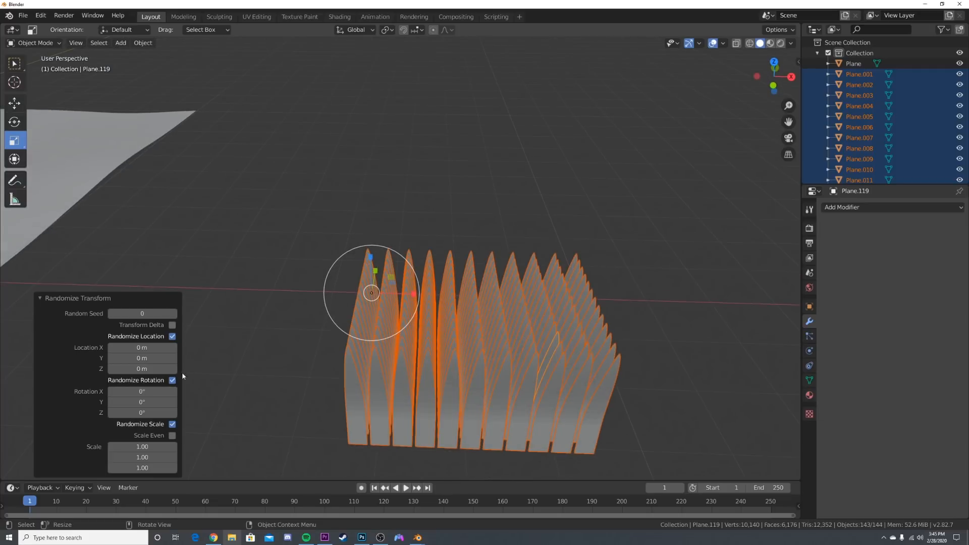
{"action": "left_click_drag", "start_coordinate": [142, 392], "coordinate": [149, 402]}
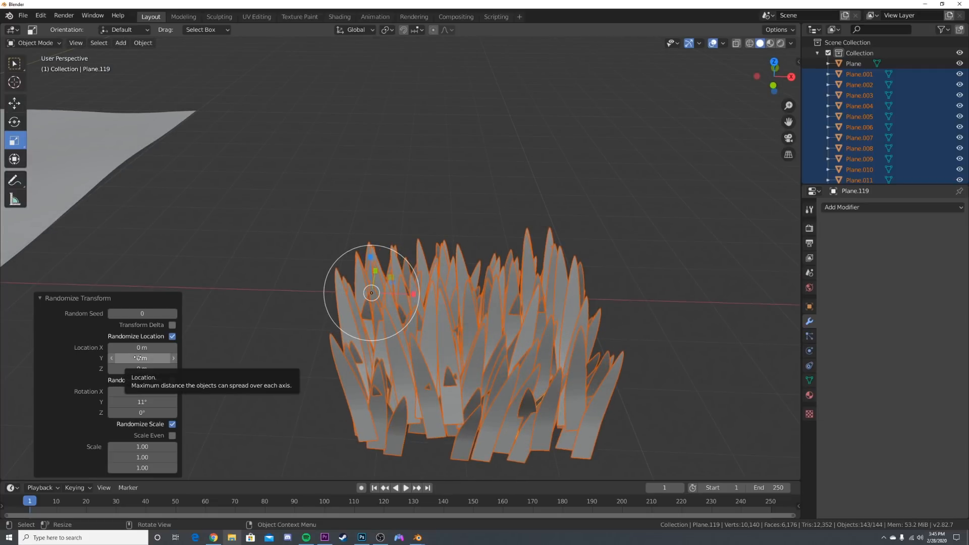
{"action": "mouse_move", "coordinate": [137, 358]}
{"action": "left_mouse_down"}
{"action": "mouse_move", "coordinate": [147, 369]}
{"action": "mouse_move", "coordinate": [150, 347]}
{"action": "left_mouse_up"}
{"action": "middle_click_drag", "start_coordinate": [433, 366], "coordinate": [384, 381]}
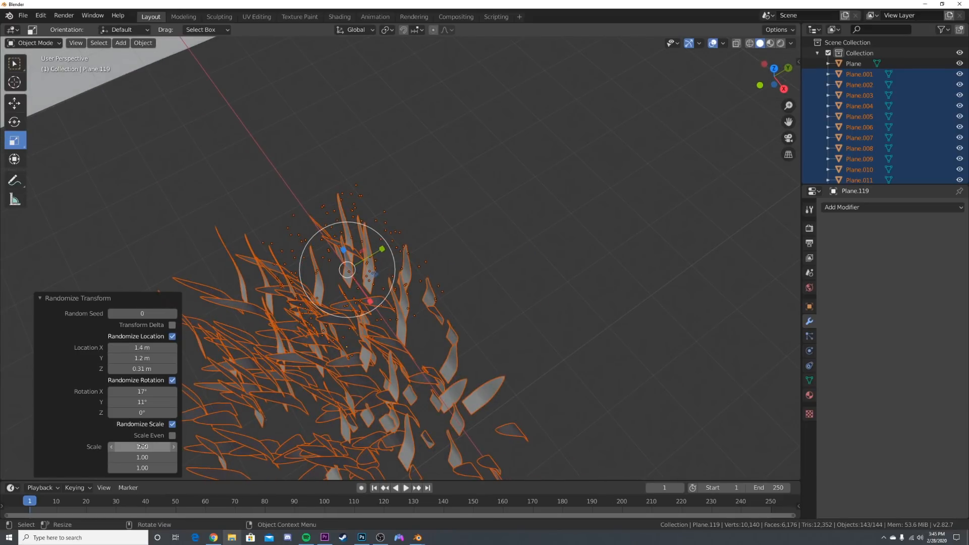
Set the blades' randomized scale to 1.48 on X and increase the Y scale variation.
{"action": "left_click_drag", "start_coordinate": [143, 447], "coordinate": [151, 447]}
{"action": "middle_click_drag", "start_coordinate": [499, 393], "coordinate": [536, 337]}
{"action": "scroll", "coordinate": [535, 338], "scroll_direction": "down", "scroll_amount": 1}
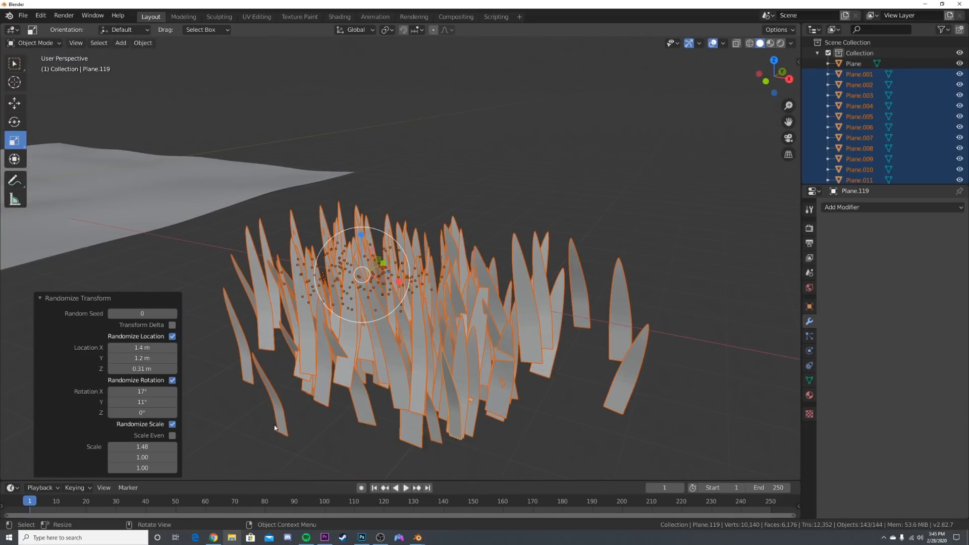
{"action": "left_click_drag", "start_coordinate": [142, 457], "coordinate": [152, 457]}
{"action": "middle_click_drag", "start_coordinate": [650, 361], "coordinate": [597, 362]}
Select all the separated grass blades in Object Mode and join them into a single object.
{"action": "key", "text": "Tab"}
{"action": "middle_click_drag", "start_coordinate": [548, 218], "coordinate": [571, 245]}
{"action": "key", "text": "Tab"}
{"action": "key", "text": "alt+a"}
{"action": "middle_click_drag", "start_coordinate": [534, 309], "coordinate": [573, 283]}
{"action": "scroll", "coordinate": [572, 283], "scroll_direction": "down", "scroll_amount": 2}
{"action": "left_click_drag", "start_coordinate": [628, 147], "coordinate": [307, 410]}
{"action": "middle_click_drag", "start_coordinate": [328, 383], "coordinate": [389, 333]}
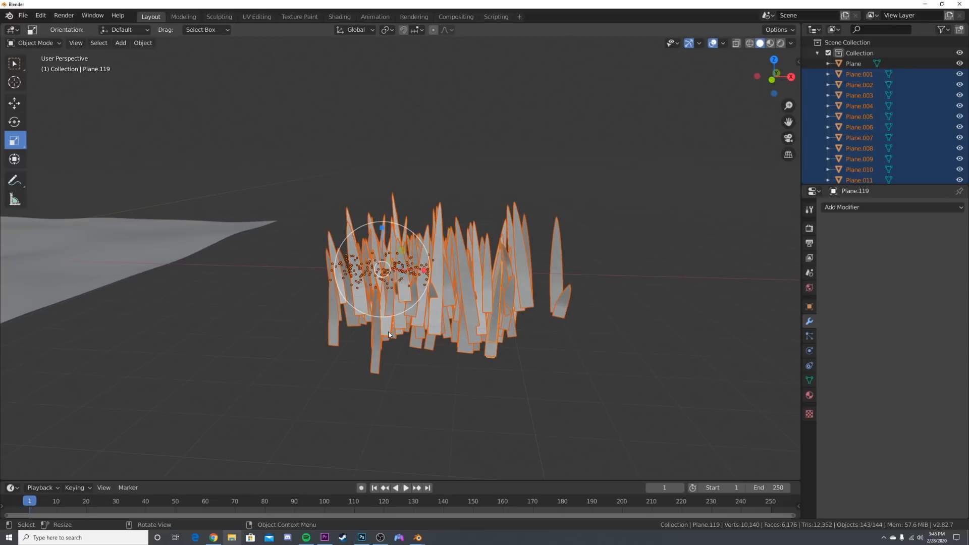
{"action": "key", "text": "ctrl+j"}
{"action": "key", "text": "Tab"}
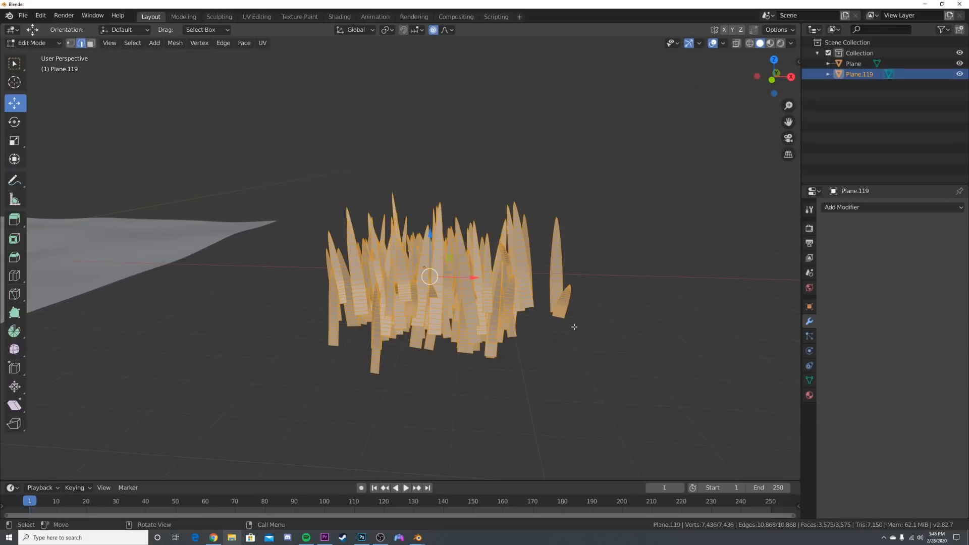
{"action": "middle_click_drag", "start_coordinate": [572, 324], "coordinate": [560, 391]}
{"action": "scroll", "coordinate": [519, 356], "scroll_direction": "down", "scroll_amount": 9}
{"action": "key", "text": "Tab"}
Select the uneven ground plane and add a particle system to it.
{"action": "left_click", "coordinate": [290, 382]}
{"action": "middle_click_drag", "start_coordinate": [292, 383], "coordinate": [265, 402]}
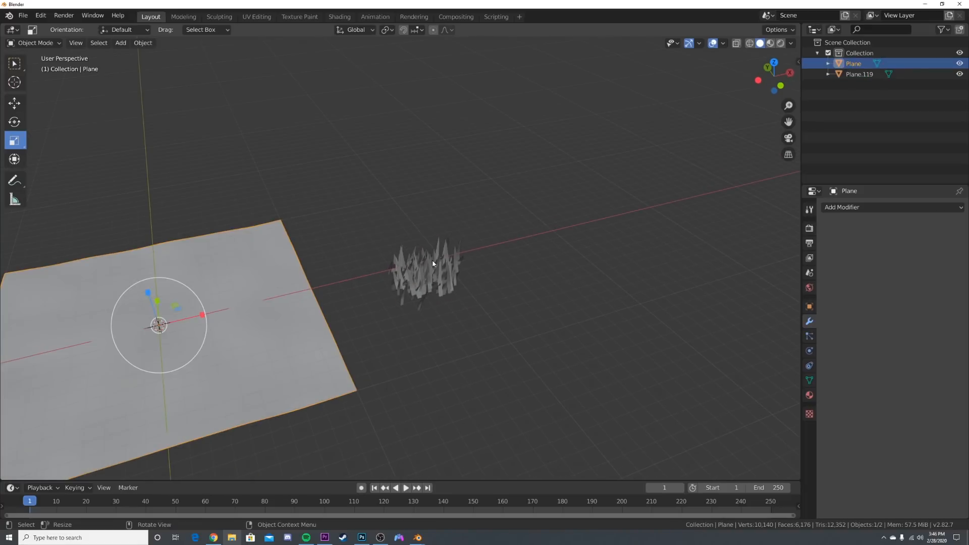
{"action": "left_click", "coordinate": [432, 261]}
{"action": "left_click", "coordinate": [216, 299]}
{"action": "middle_click_drag", "start_coordinate": [216, 298], "coordinate": [280, 320]}
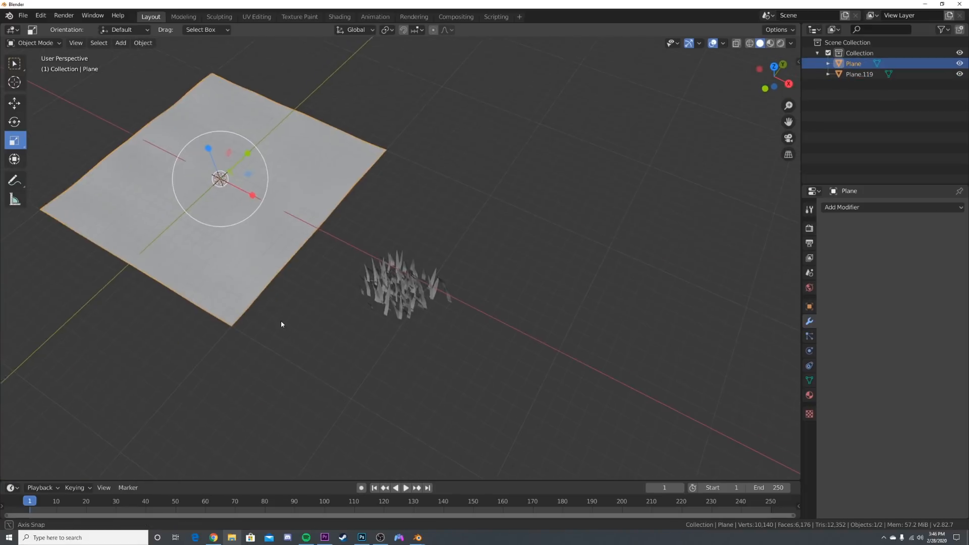
{"action": "middle_click_drag", "start_coordinate": [322, 213], "coordinate": [492, 298], "text": "shift"}
{"action": "scroll", "coordinate": [492, 298], "scroll_direction": "up", "scroll_amount": 3}
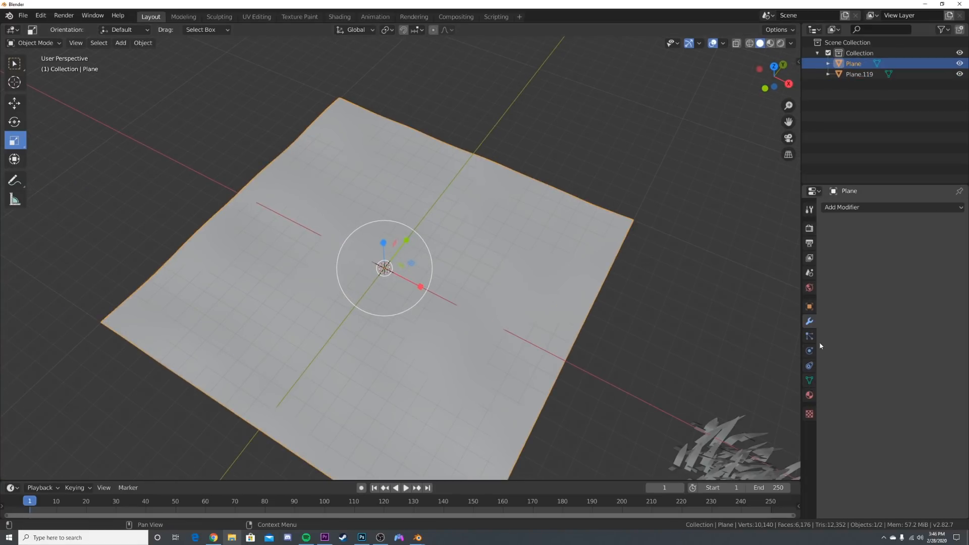
{"action": "left_click", "coordinate": [812, 338]}
{"action": "left_click", "coordinate": [959, 207]}
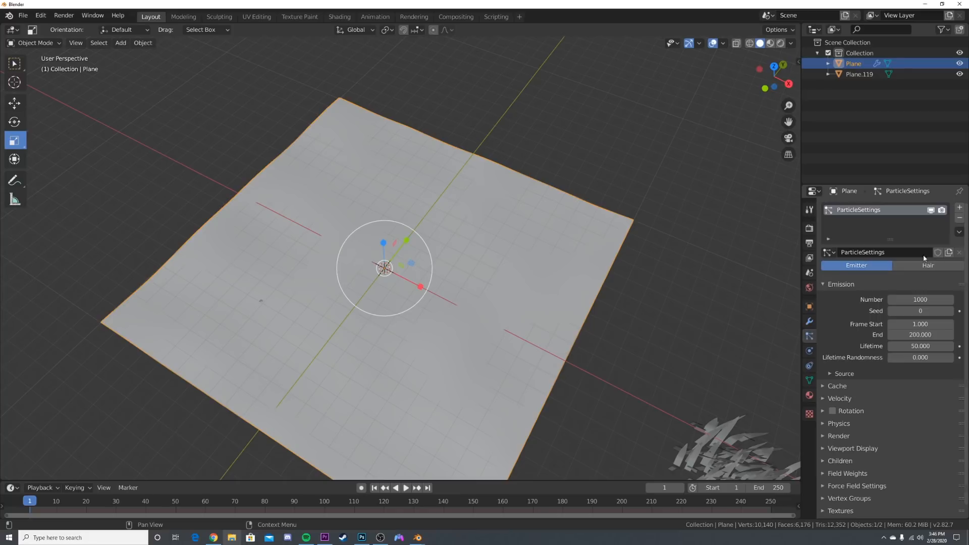
Set the ground's particle system to Hair and render it as Object.
{"action": "left_click", "coordinate": [924, 266]}
{"action": "left_click", "coordinate": [837, 384]}
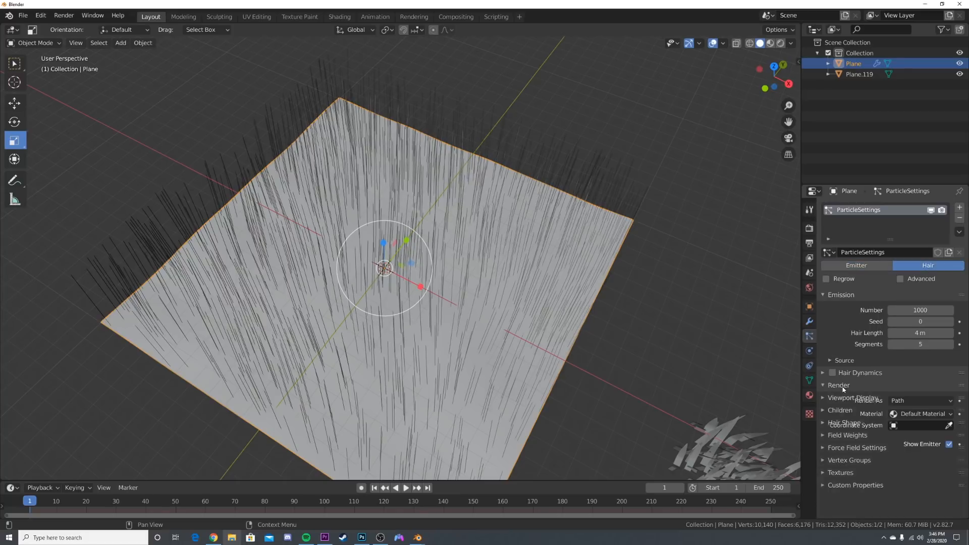
{"action": "left_click", "coordinate": [916, 400]}
{"action": "left_click", "coordinate": [906, 435]}
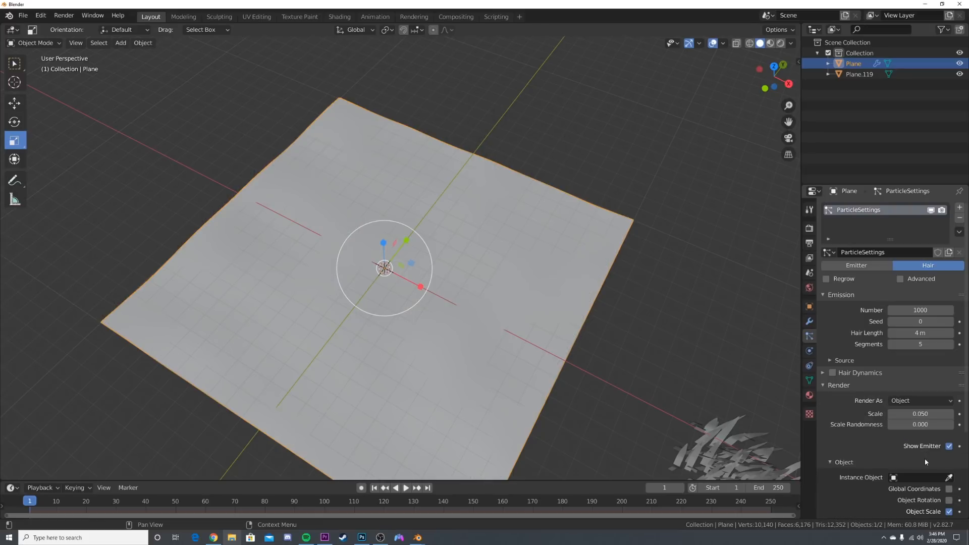
Set the particle instance object to the joined grass patch, Plane.119, and deselect the ground.
{"action": "left_click", "coordinate": [914, 477]}
{"action": "left_click", "coordinate": [875, 369]}
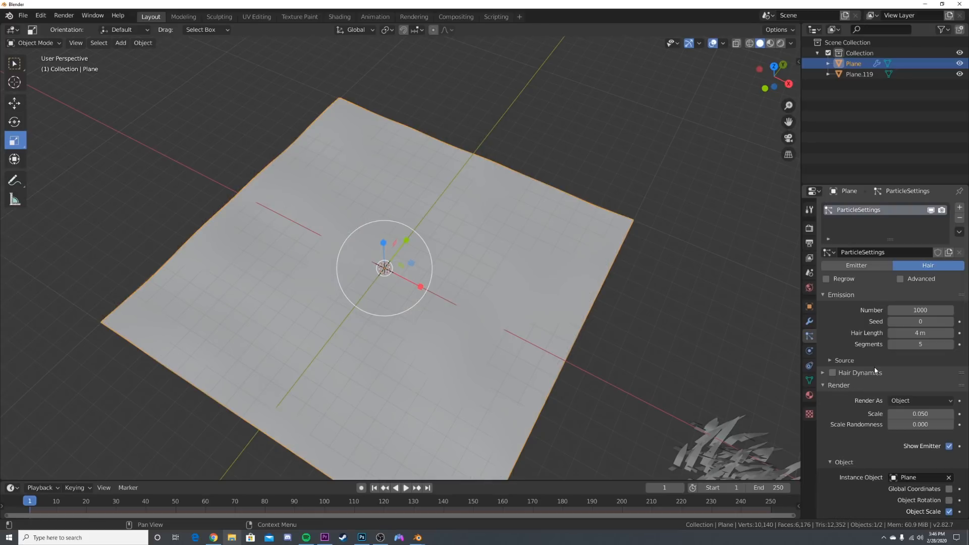
{"action": "left_click", "coordinate": [920, 477]}
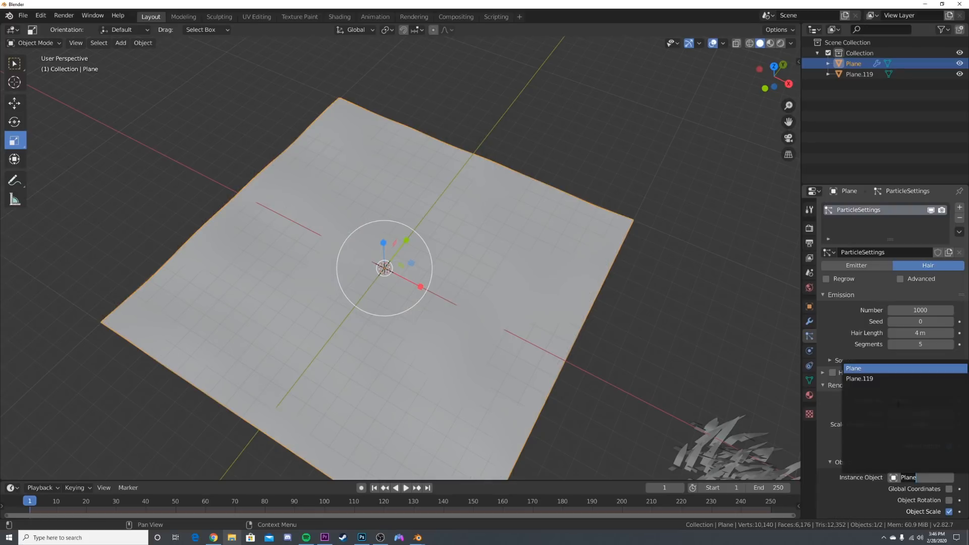
{"action": "left_click", "coordinate": [859, 379]}
{"action": "middle_click_drag", "start_coordinate": [454, 201], "coordinate": [555, 238]}
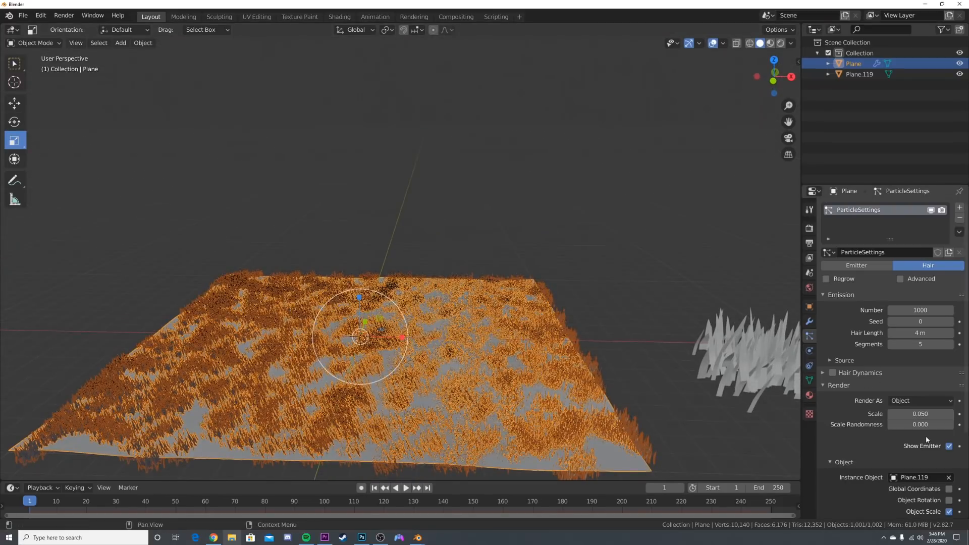
{"action": "left_click", "coordinate": [580, 262]}
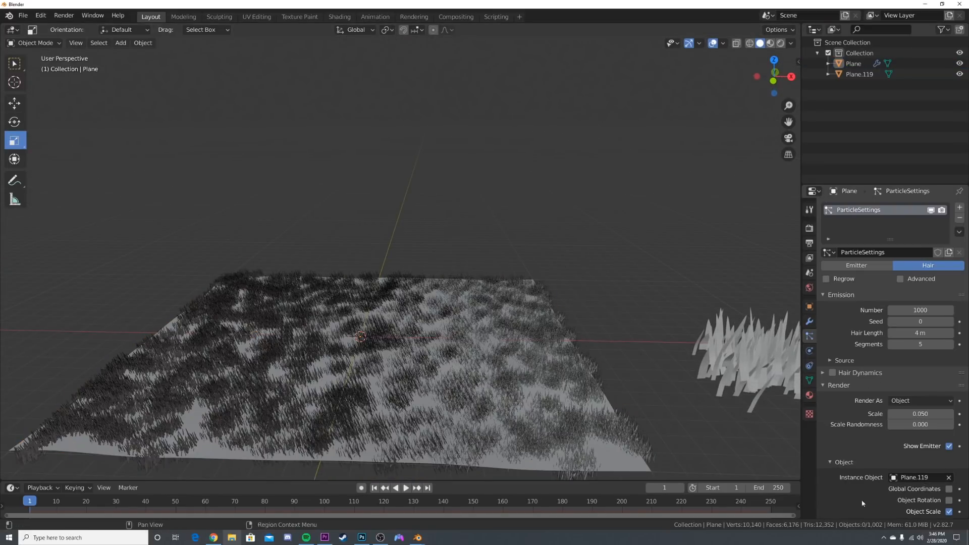
Raise the grass patch's mesh slightly along Z in Edit Mode so its blades sit higher relative to the origin.
{"action": "middle_click_drag", "start_coordinate": [459, 252], "coordinate": [359, 240]}
{"action": "scroll", "coordinate": [388, 269], "scroll_direction": "down", "scroll_amount": 8}
{"action": "left_click", "coordinate": [409, 302]}
{"action": "middle_click_drag", "start_coordinate": [409, 303], "coordinate": [568, 318]}
{"action": "key", "text": "Tab"}
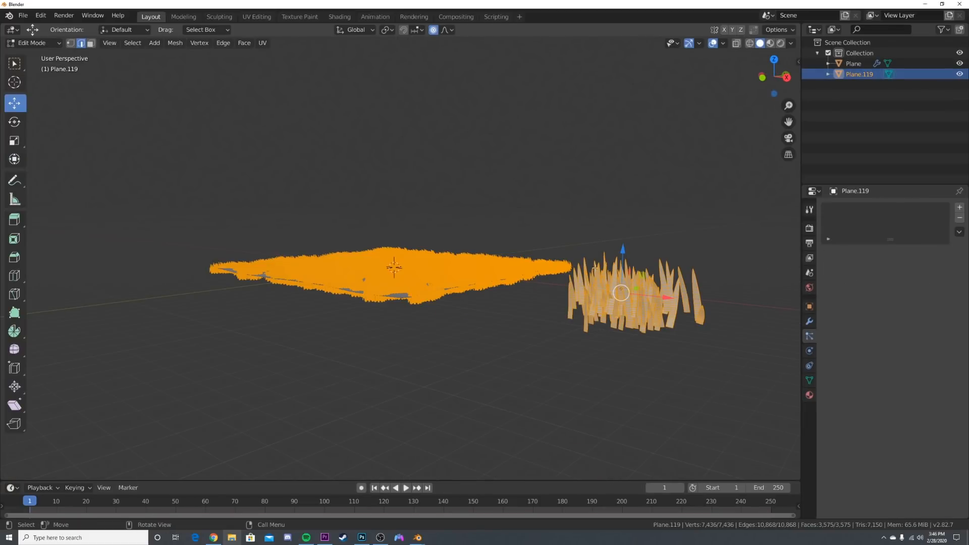
{"action": "left_click_drag", "start_coordinate": [622, 250], "coordinate": [630, 230]}
{"action": "key", "text": "Tab"}
{"action": "middle_click_drag", "start_coordinate": [630, 232], "coordinate": [565, 348]}
{"action": "scroll", "coordinate": [499, 281], "scroll_direction": "up", "scroll_amount": 6}
{"action": "scroll", "coordinate": [565, 348], "scroll_direction": "down", "scroll_amount": 6}
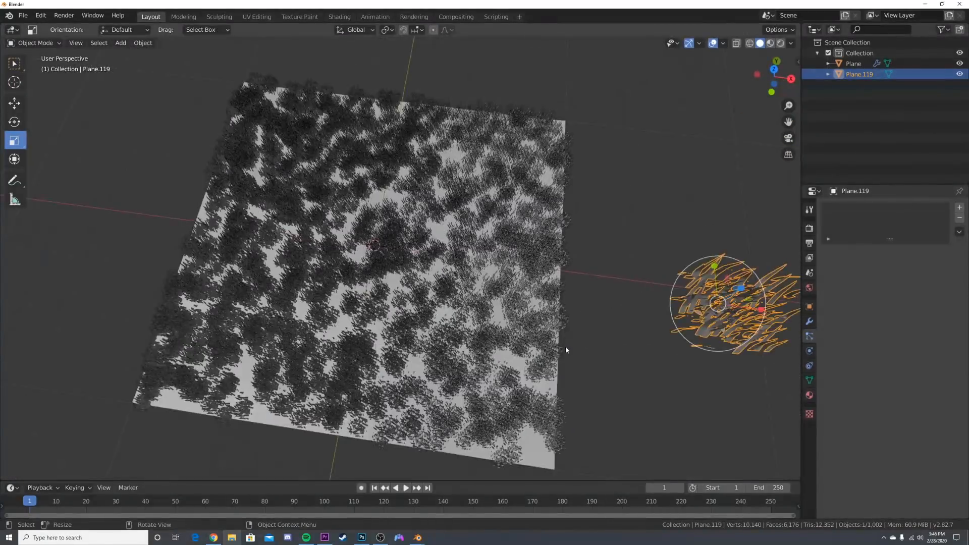
Set the ground particles' scale randomness to 0.994 and their number to 10000.
{"action": "left_click", "coordinate": [549, 344]}
{"action": "scroll", "coordinate": [903, 434], "scroll_direction": "down", "scroll_amount": 4}
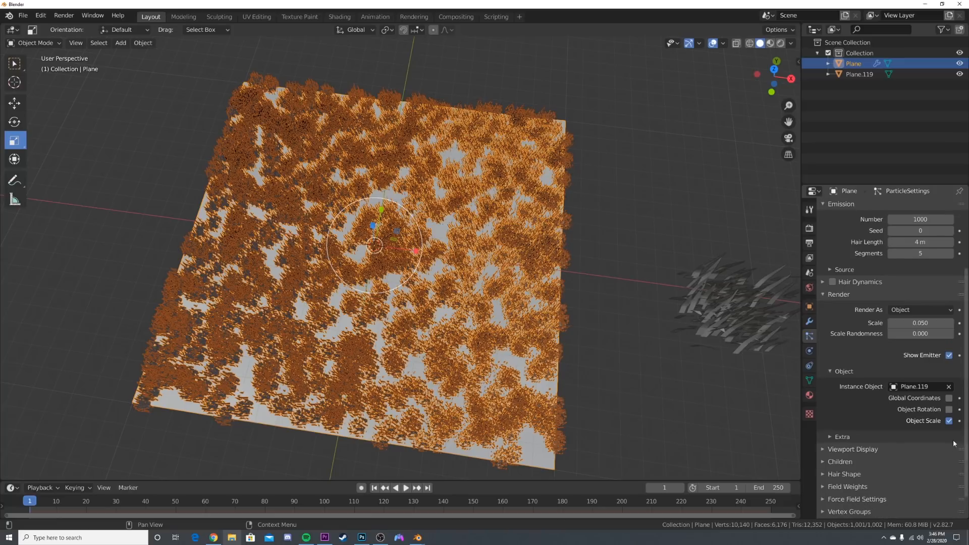
{"action": "scroll", "coordinate": [906, 408], "scroll_direction": "down", "scroll_amount": 1}
{"action": "scroll", "coordinate": [906, 408], "scroll_direction": "up", "scroll_amount": 4}
{"action": "left_click_drag", "start_coordinate": [908, 385], "coordinate": [952, 385]}
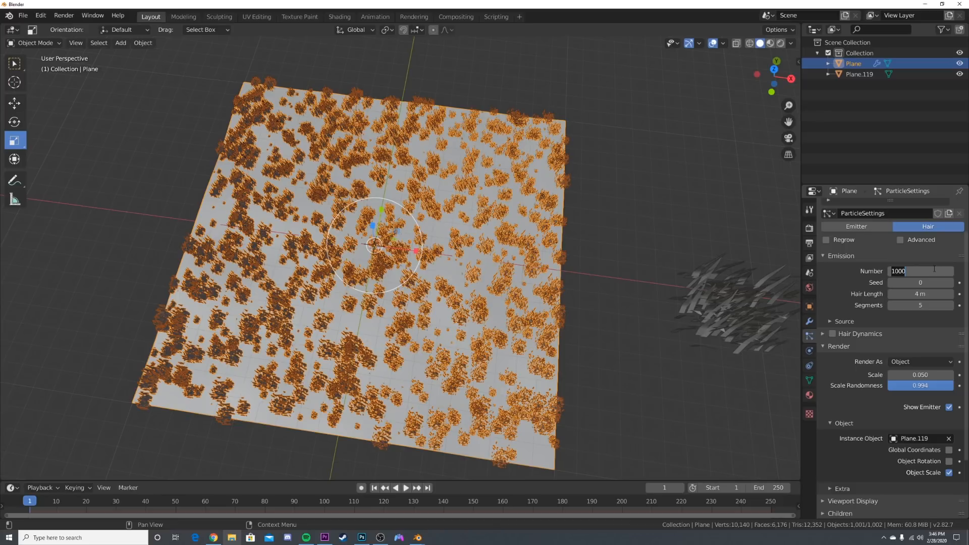
{"action": "left_click", "coordinate": [934, 269]}
{"action": "type", "text": "10000"}
{"action": "key", "text": "Return"}
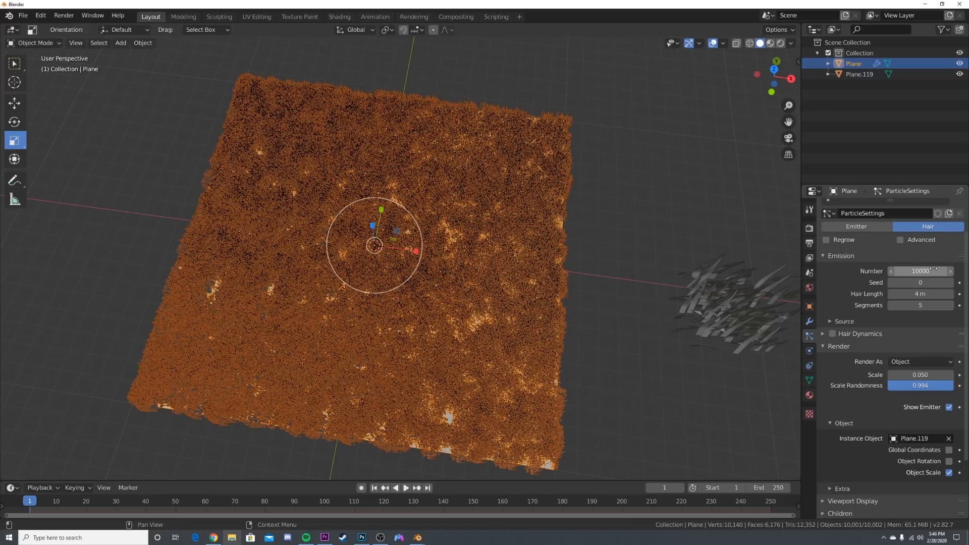
Examine the source grass patch and the grass-covered ground up close.
{"action": "left_click", "coordinate": [637, 325]}
{"action": "middle_click_drag", "start_coordinate": [614, 308], "coordinate": [611, 257]}
{"action": "middle_click_drag", "start_coordinate": [747, 275], "coordinate": [596, 267], "text": "shift"}
{"action": "scroll", "coordinate": [595, 267], "scroll_direction": "up", "scroll_amount": 4}
{"action": "middle_click_drag", "start_coordinate": [748, 255], "coordinate": [581, 252], "text": "shift"}
{"action": "left_click", "coordinate": [580, 252]}
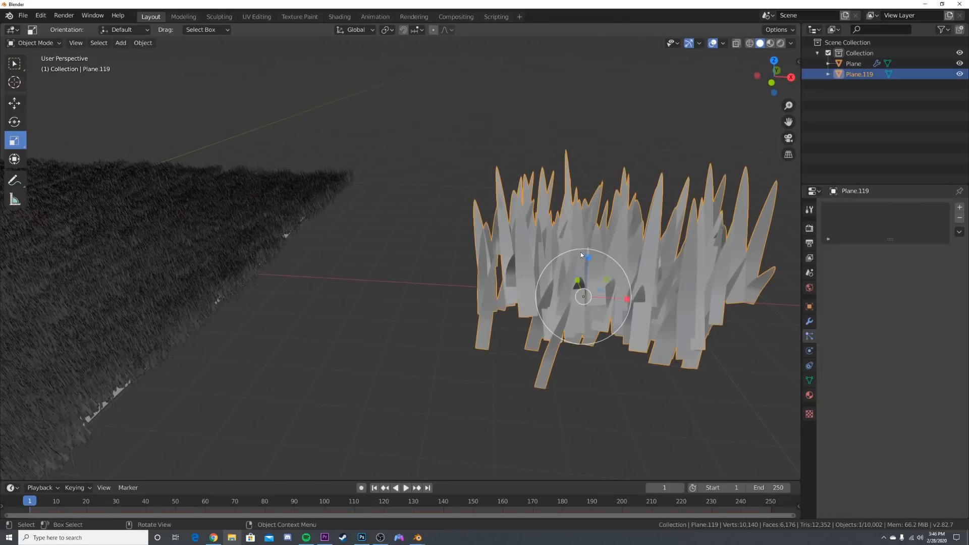
{"action": "key", "text": "Tab"}
{"action": "key", "text": "Tab"}
{"action": "middle_click_drag", "start_coordinate": [295, 275], "coordinate": [714, 264], "text": "shift"}
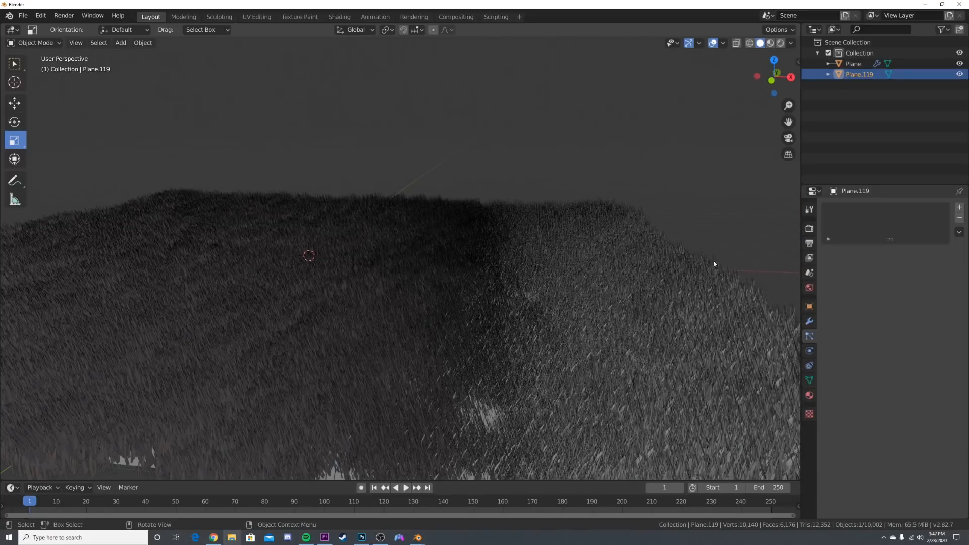
Reduce the ground particles' hair length to 1.43 m and hide the viewport overlays.
{"action": "left_click", "coordinate": [718, 276]}
{"action": "left_click_drag", "start_coordinate": [918, 332], "coordinate": [876, 332]}
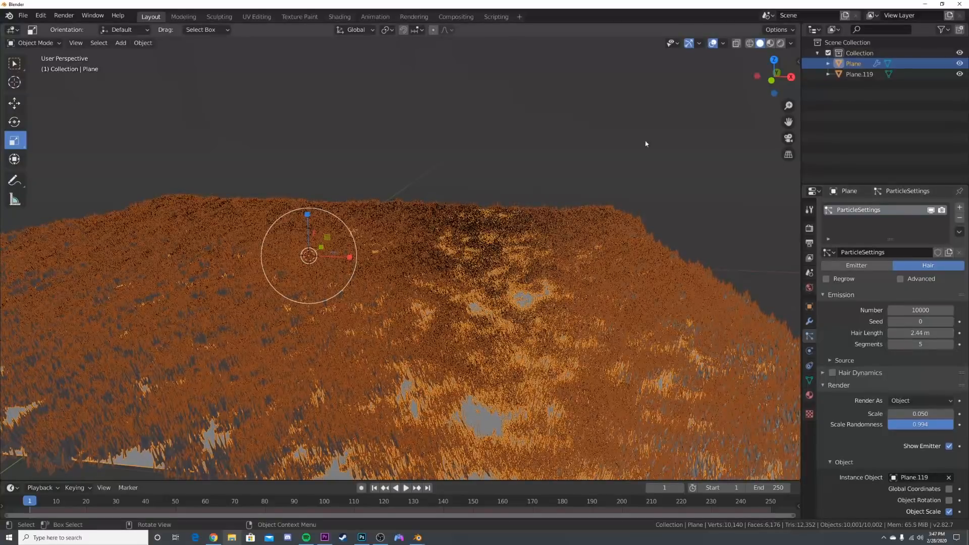
{"action": "left_click", "coordinate": [712, 44]}
{"action": "middle_click_drag", "start_coordinate": [627, 204], "coordinate": [655, 211]}
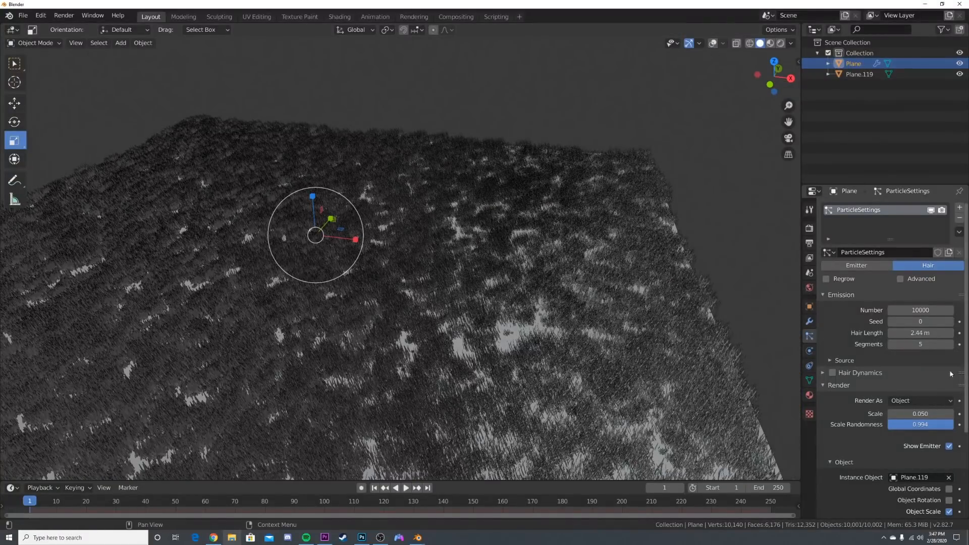
{"action": "left_click_drag", "start_coordinate": [920, 332], "coordinate": [894, 332]}
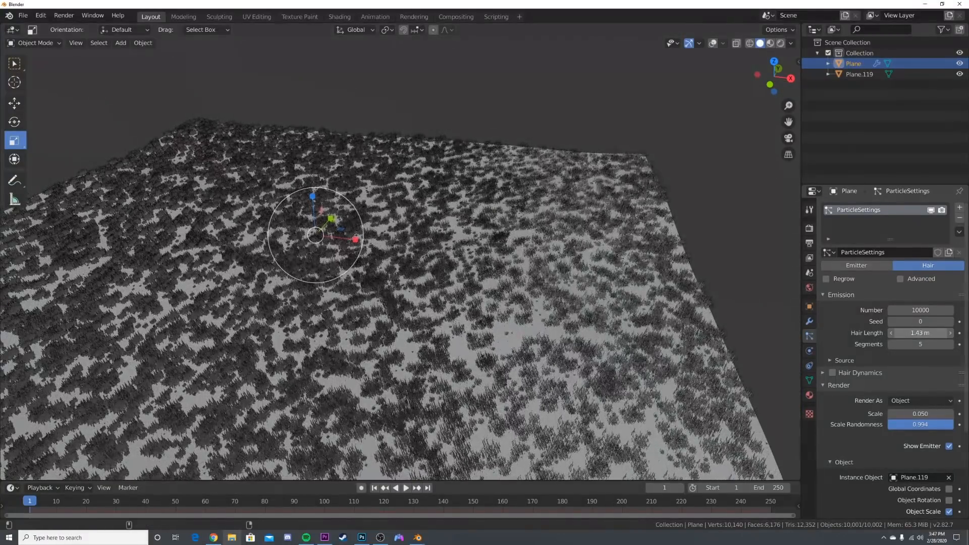
Set the number of grass particles on the ground to 30000.
{"action": "left_click", "coordinate": [911, 310]}
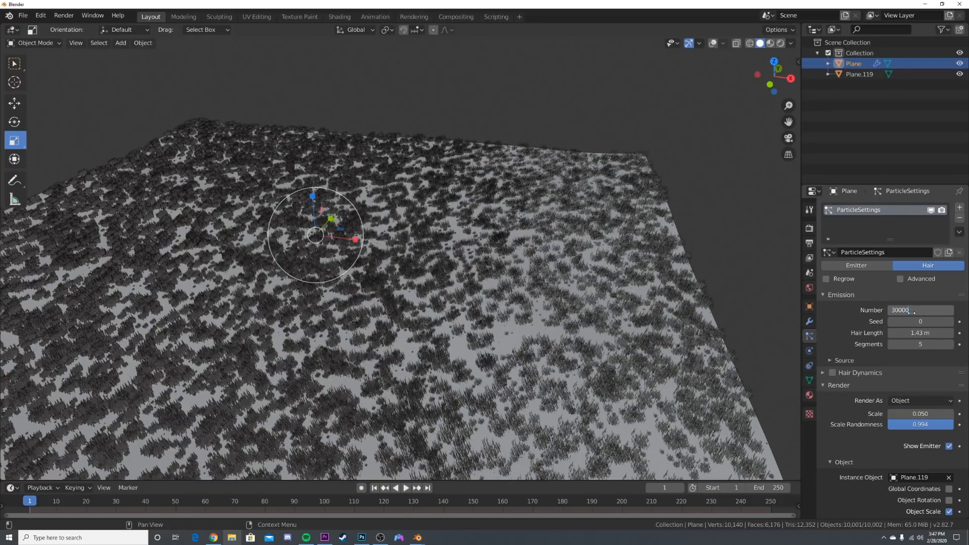
{"action": "key", "text": "Return"}
{"action": "left_click", "coordinate": [493, 129]}
{"action": "middle_click_drag", "start_coordinate": [455, 284], "coordinate": [437, 330]}
Try changing the grass particles' viewport display amount and return it to 100%.
{"action": "scroll", "coordinate": [919, 461], "scroll_direction": "down", "scroll_amount": 5}
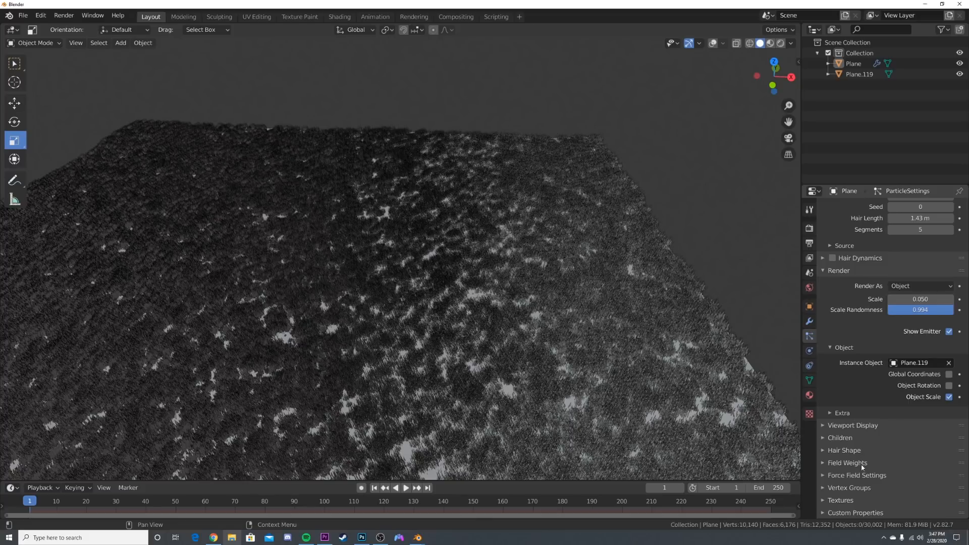
{"action": "left_click", "coordinate": [849, 427]}
{"action": "scroll", "coordinate": [920, 450], "scroll_direction": "down", "scroll_amount": 2}
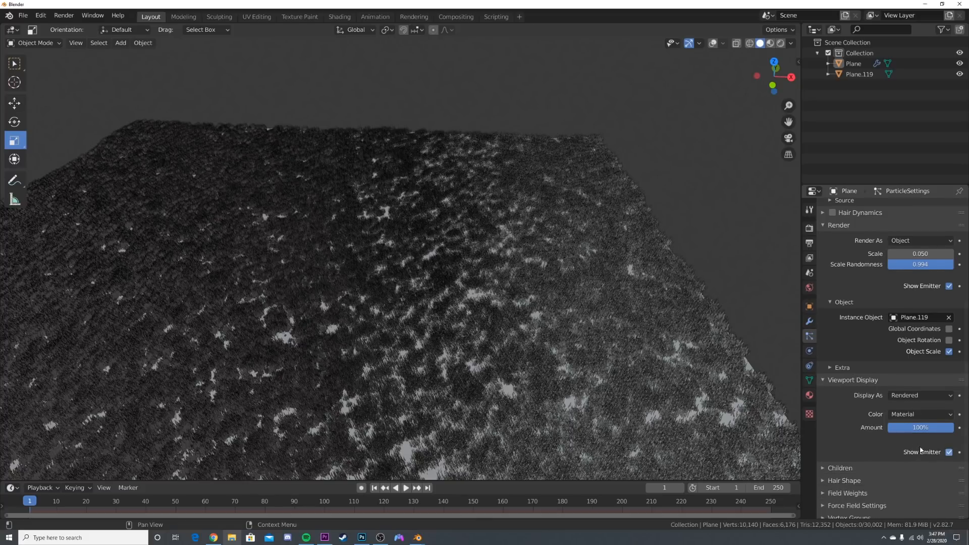
{"action": "left_click_drag", "start_coordinate": [928, 428], "coordinate": [952, 428]}
Add a camera and align it to a low view looking across the grass field.
{"action": "middle_click_drag", "start_coordinate": [679, 396], "coordinate": [470, 368]}
{"action": "scroll", "coordinate": [471, 369], "scroll_direction": "down", "scroll_amount": 5}
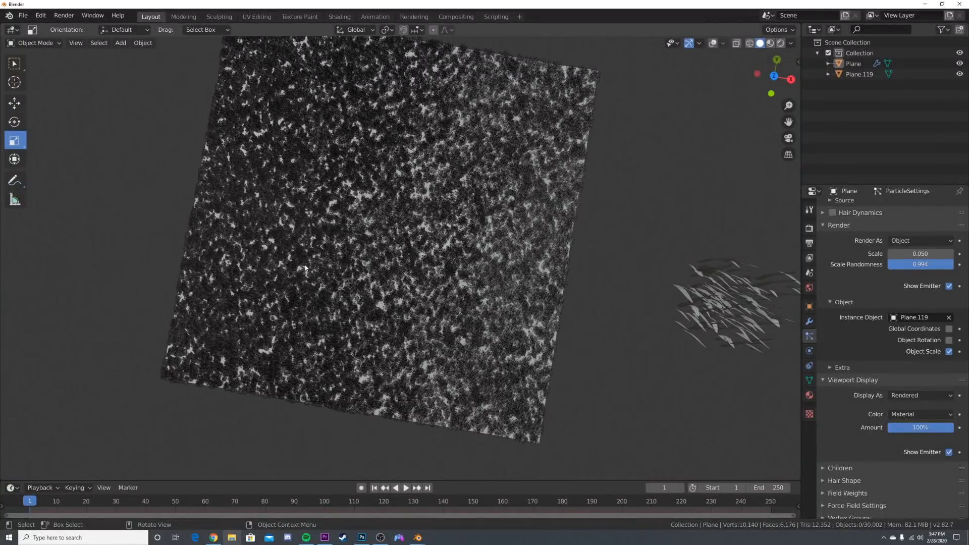
{"action": "middle_click_drag", "start_coordinate": [419, 331], "coordinate": [471, 270]}
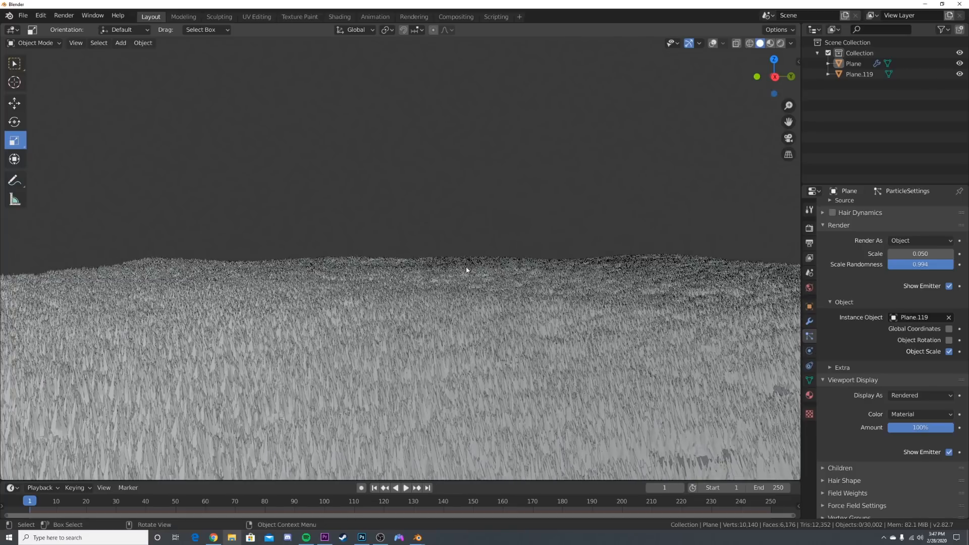
{"action": "key", "text": "shift+a"}
{"action": "left_click", "coordinate": [432, 411]}
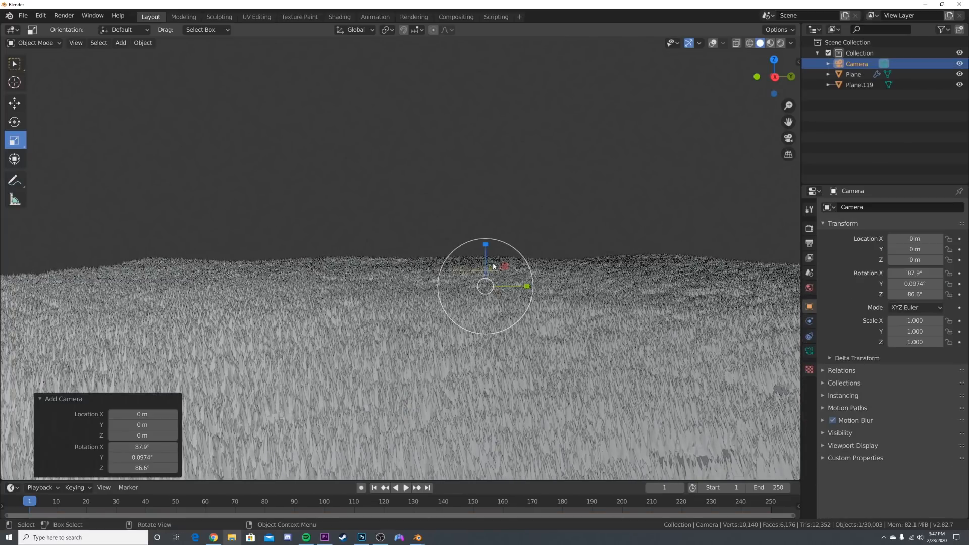
{"action": "middle_click_drag", "start_coordinate": [492, 275], "coordinate": [496, 263]}
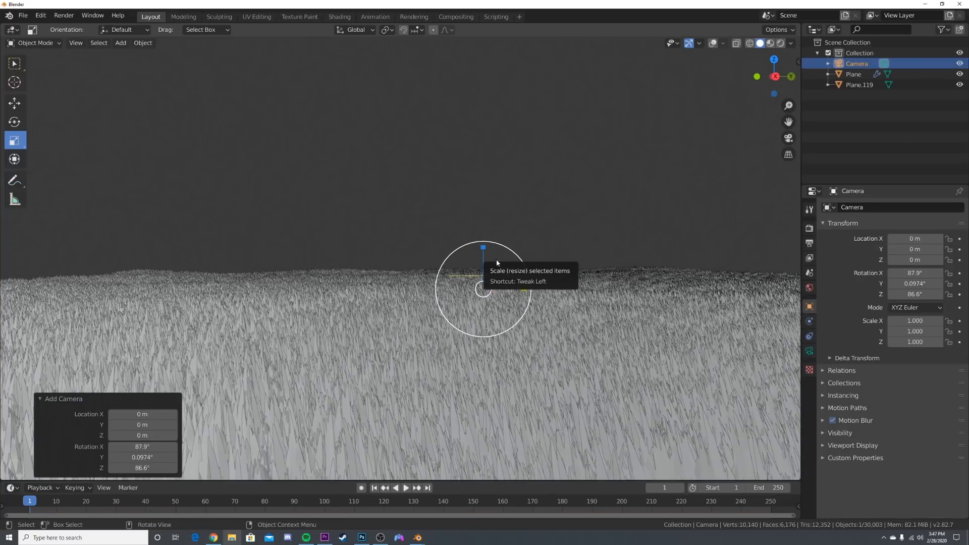
{"action": "key", "text": "ctrl+alt+KP_0"}
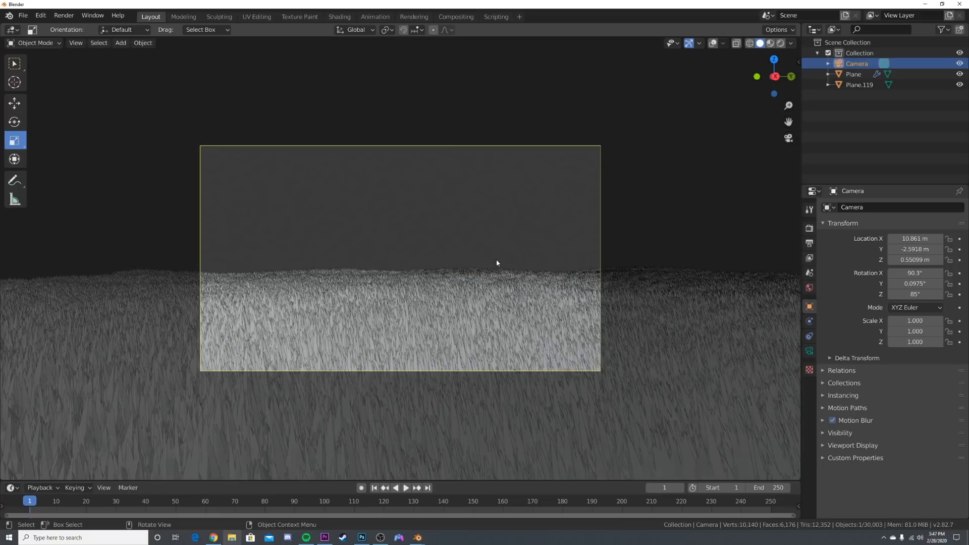
Set the camera's focal length to 40.1 mm and lower the camera about 0.09 m.
{"action": "left_click", "coordinate": [809, 350]}
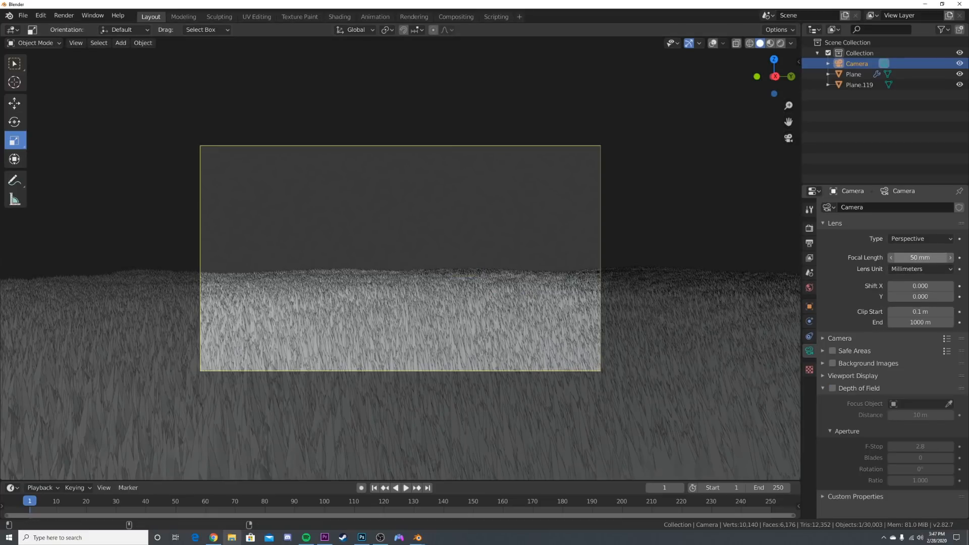
{"action": "mouse_move", "coordinate": [920, 258]}
{"action": "left_mouse_down"}
{"action": "mouse_move", "coordinate": [895, 258]}
{"action": "mouse_move", "coordinate": [906, 257]}
{"action": "left_mouse_up"}
{"action": "key", "text": "g"}
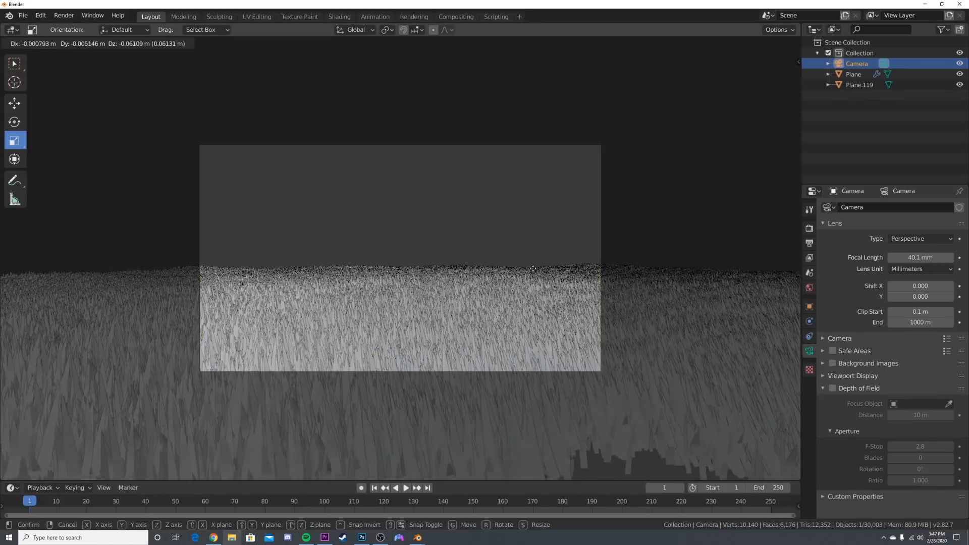
{"action": "left_click", "coordinate": [532, 270]}
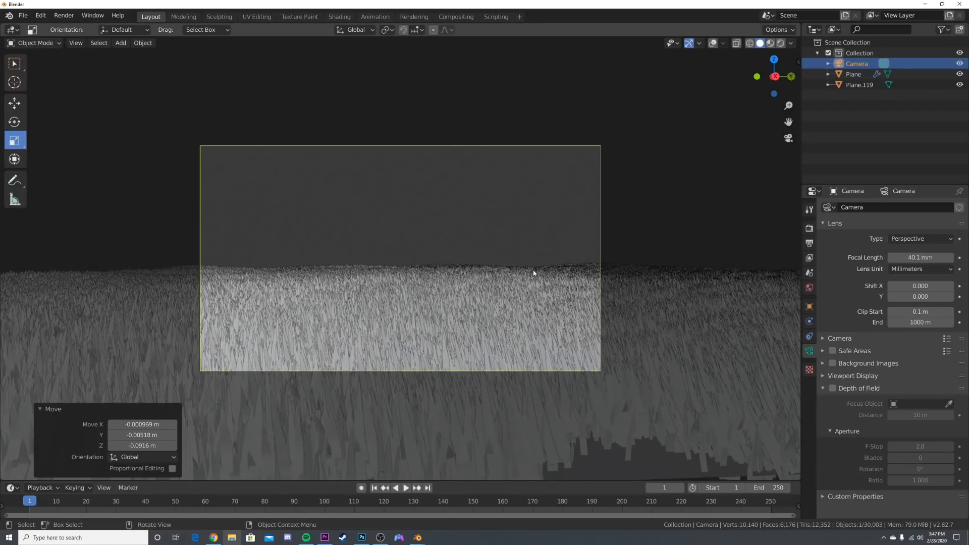
Tilt the camera upward about 2.86° with trackball rotation.
{"action": "key", "text": "r"}
{"action": "key", "text": "r"}
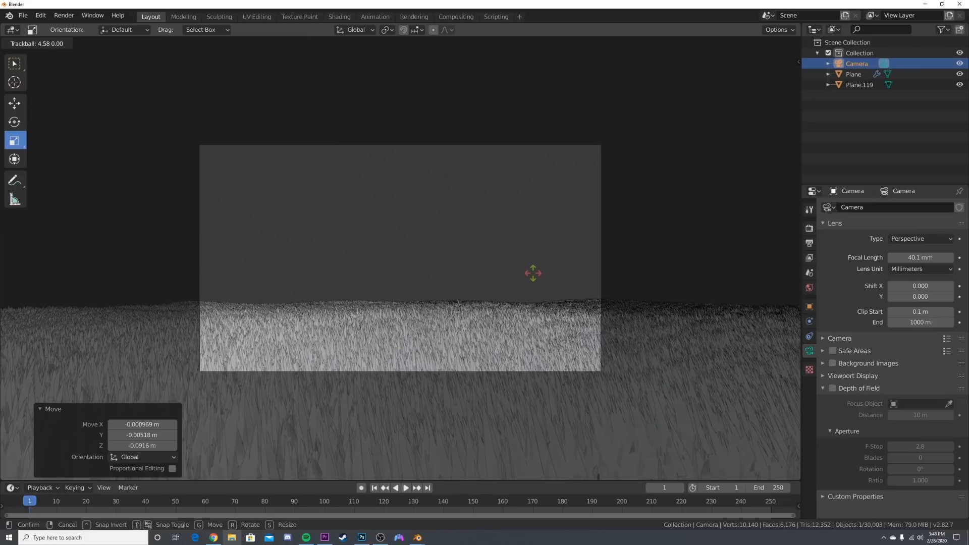
{"action": "left_click", "coordinate": [533, 273]}
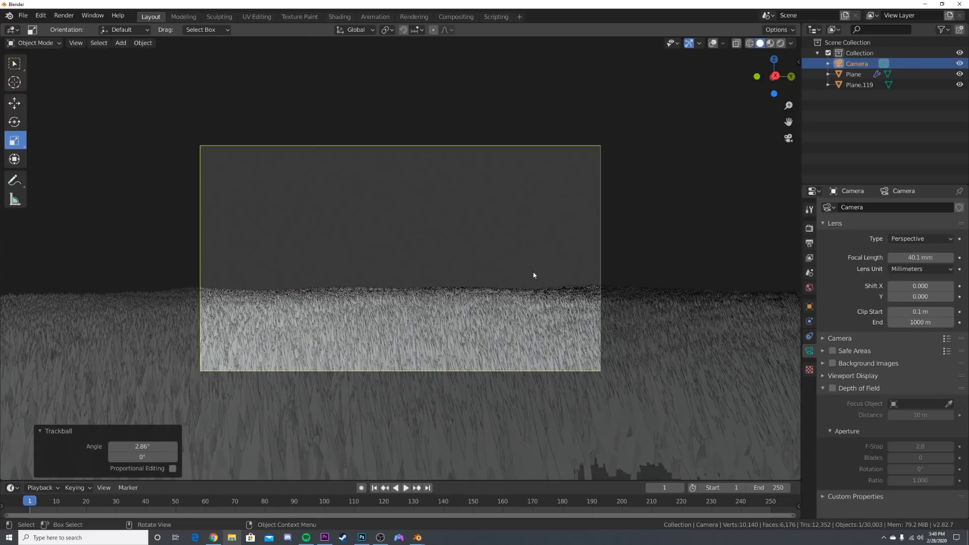
Search the available commands for Set Render Region.
{"action": "scroll", "coordinate": [535, 272], "scroll_direction": "up", "scroll_amount": 2}
{"action": "key", "text": "F3"}
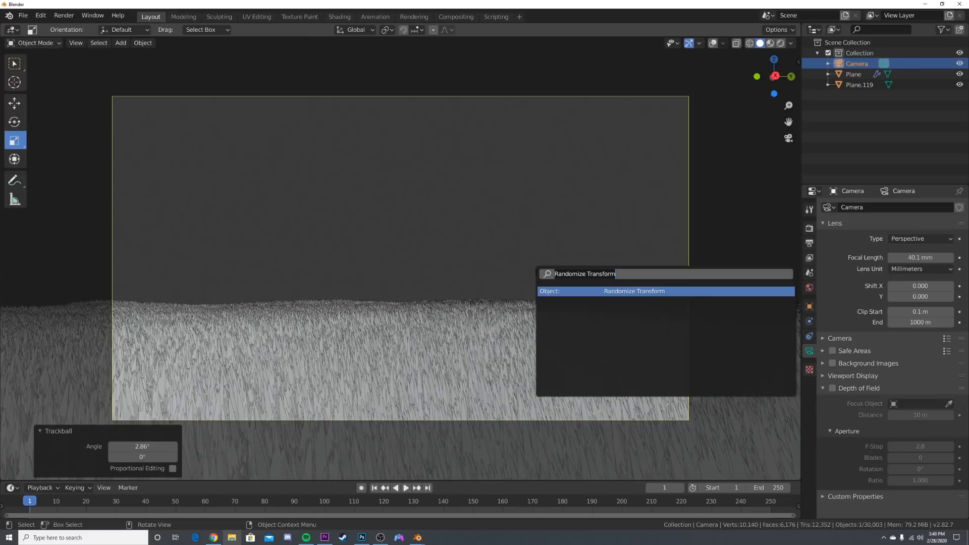
{"action": "key", "text": "BackSpace"}
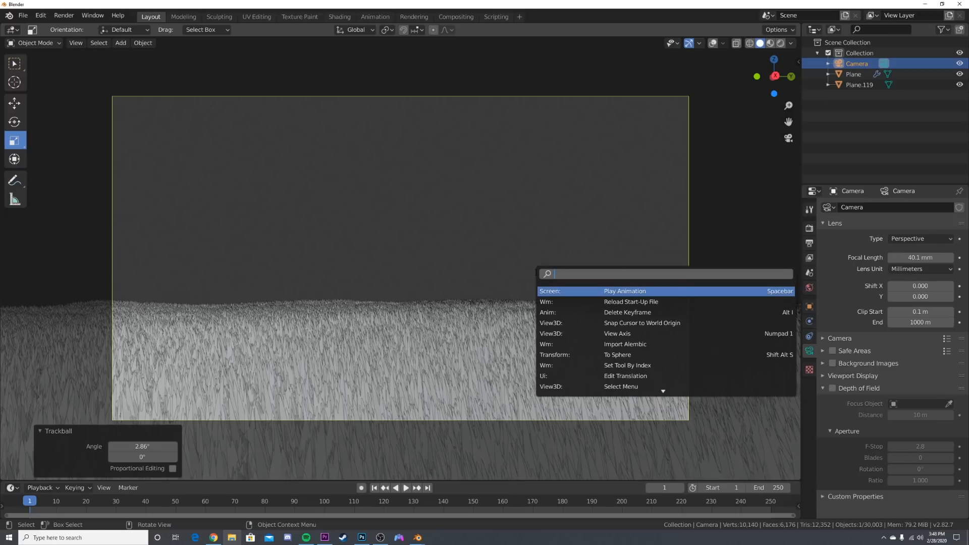
{"action": "type", "text": "re"}
{"action": "key", "text": "BackSpace"}
{"action": "key", "text": "BackSpace"}
{"action": "type", "text": "set rend"}
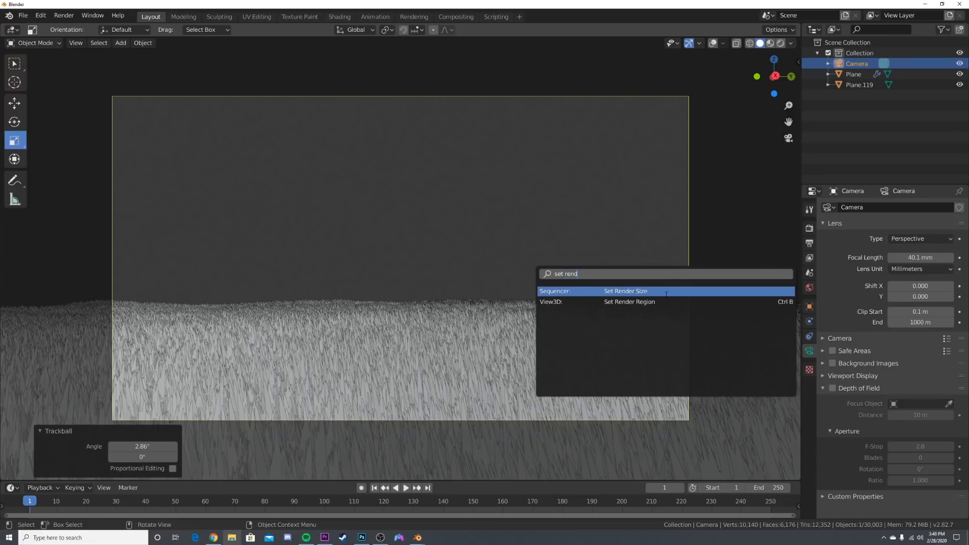
{"action": "key", "text": "Escape"}
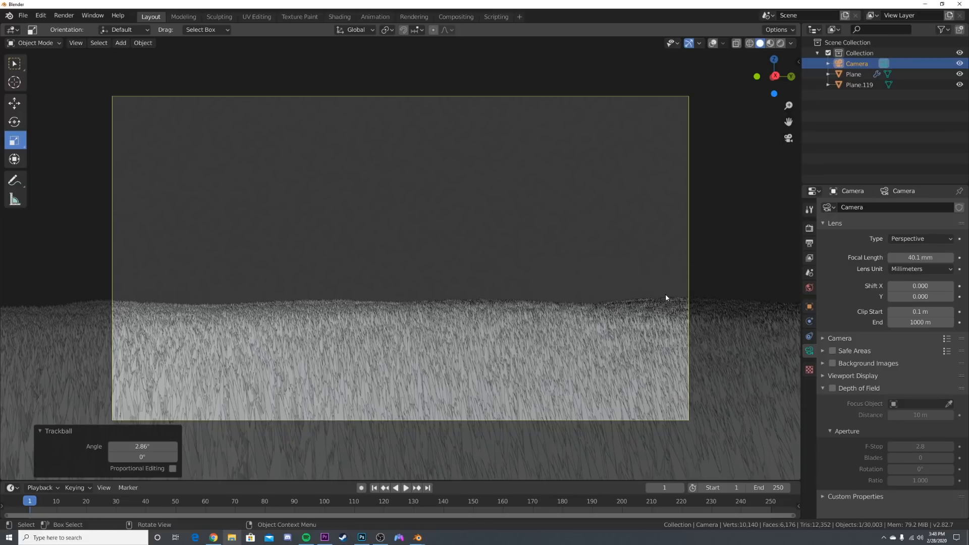
Set a render region around the camera frame and preview it in Rendered shading, lit by the viewport HDRI instead of the scene world.
{"action": "key", "text": "ctrl+b"}
{"action": "left_click_drag", "start_coordinate": [104, 91], "coordinate": [695, 426]}
{"action": "key", "text": "z"}
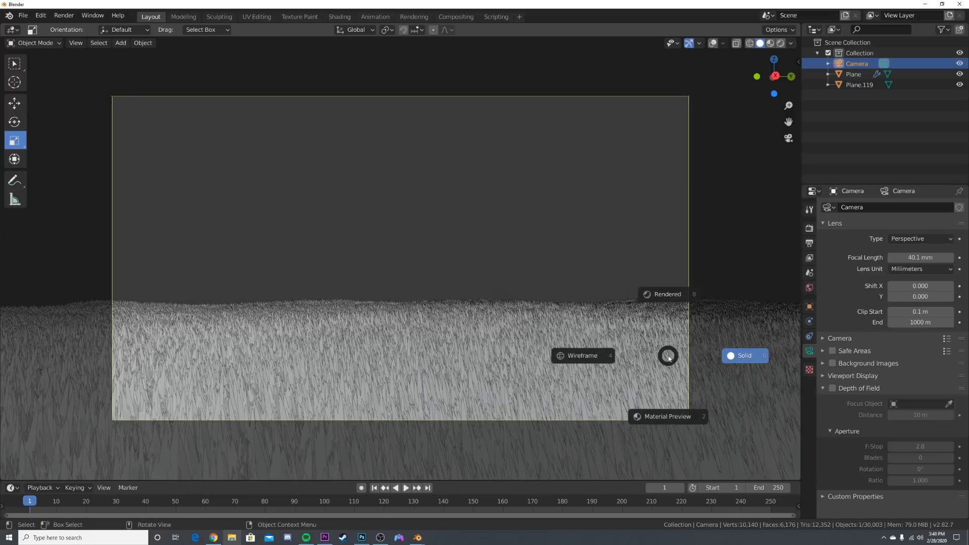
{"action": "left_click", "coordinate": [668, 295]}
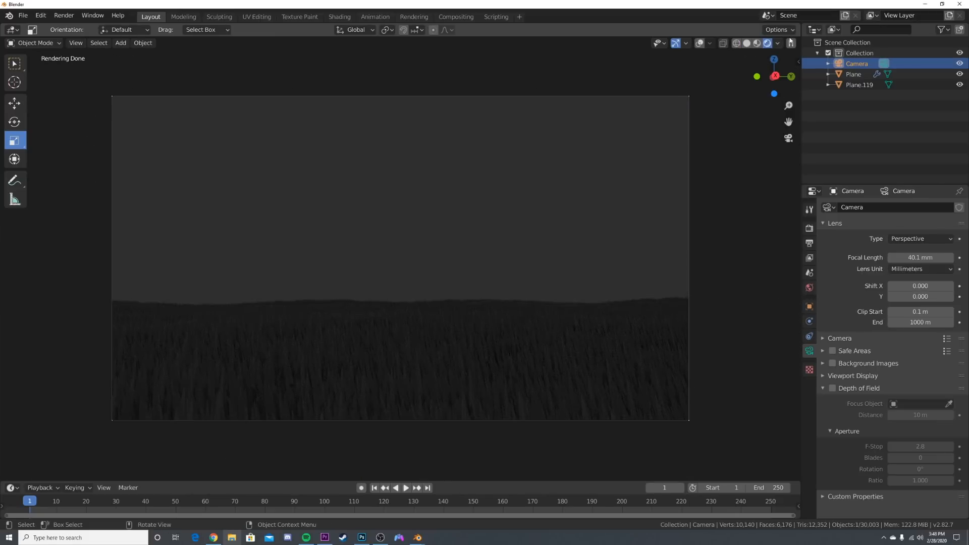
{"action": "left_click", "coordinate": [779, 44]}
{"action": "left_click", "coordinate": [719, 94]}
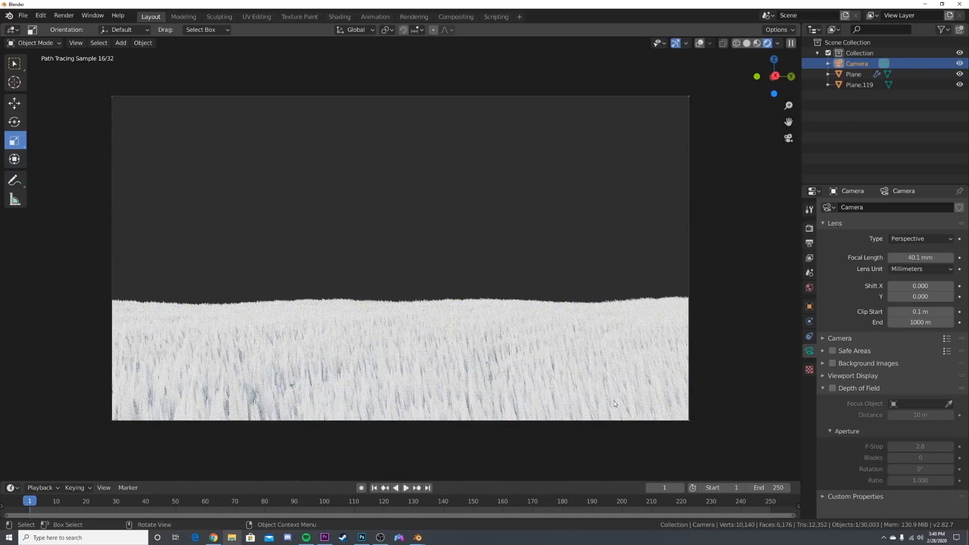
Switch to Material Preview shading and select the source grass clump beneath the ground plane, ending in the camera view.
{"action": "left_click", "coordinate": [325, 367]}
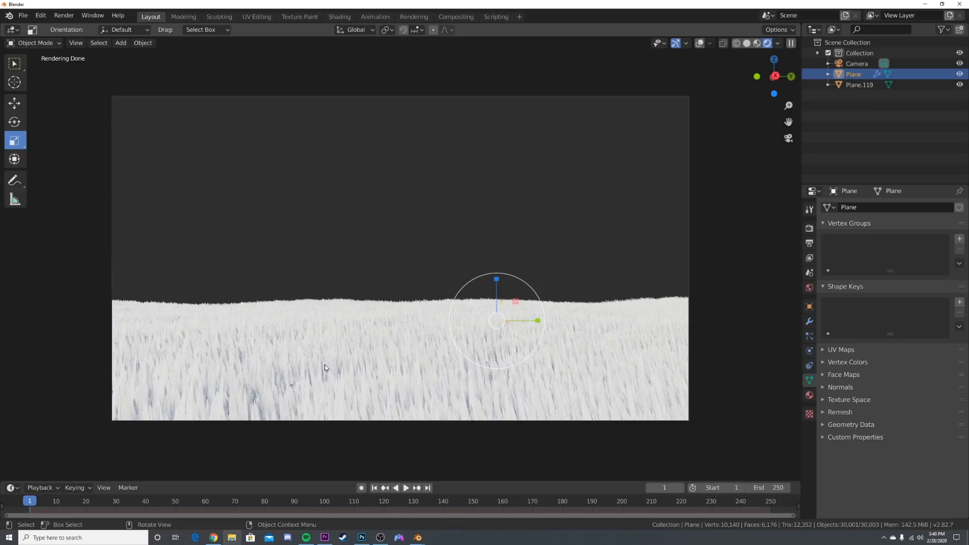
{"action": "key", "text": "z"}
{"action": "left_click", "coordinate": [542, 352]}
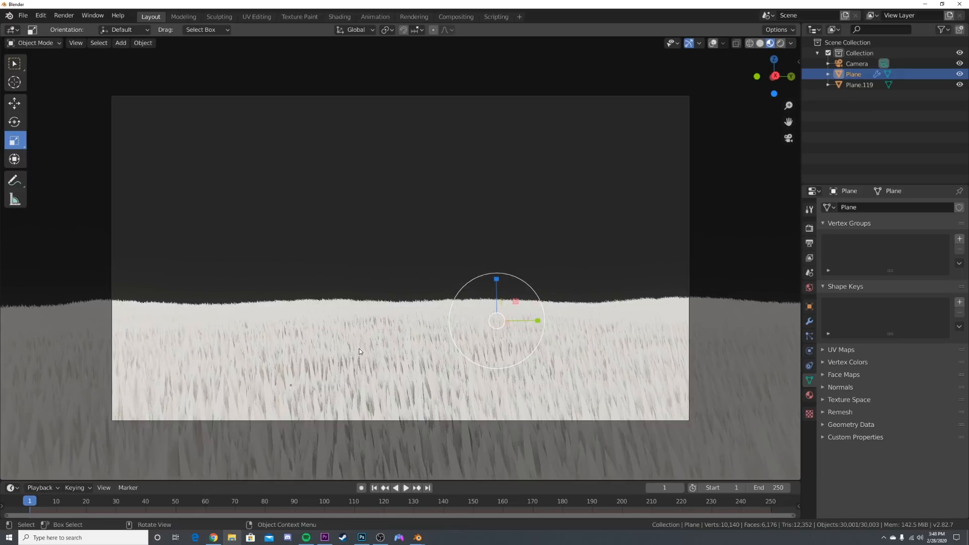
{"action": "middle_click_drag", "start_coordinate": [415, 321], "coordinate": [412, 337]}
{"action": "scroll", "coordinate": [537, 315], "scroll_direction": "down", "scroll_amount": 3}
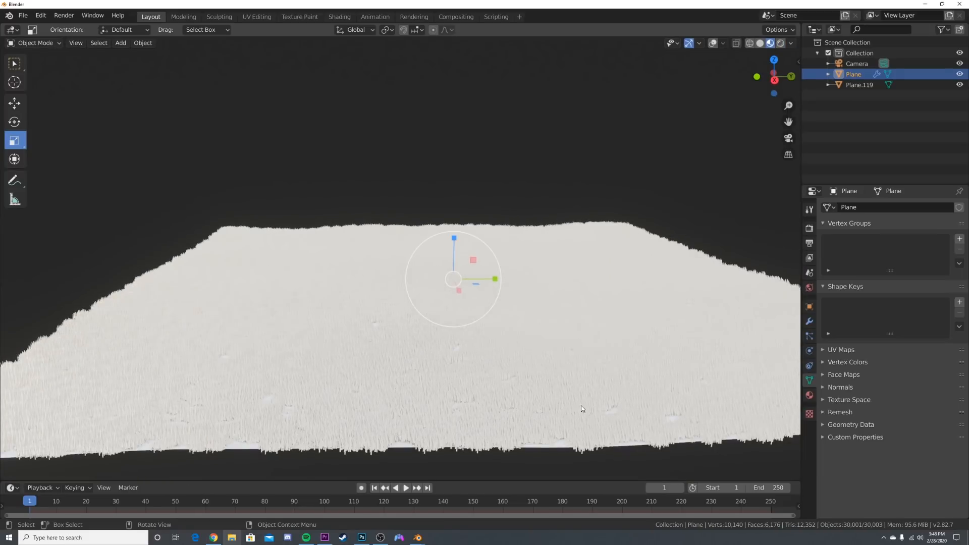
{"action": "scroll", "coordinate": [616, 374], "scroll_direction": "down", "scroll_amount": 5}
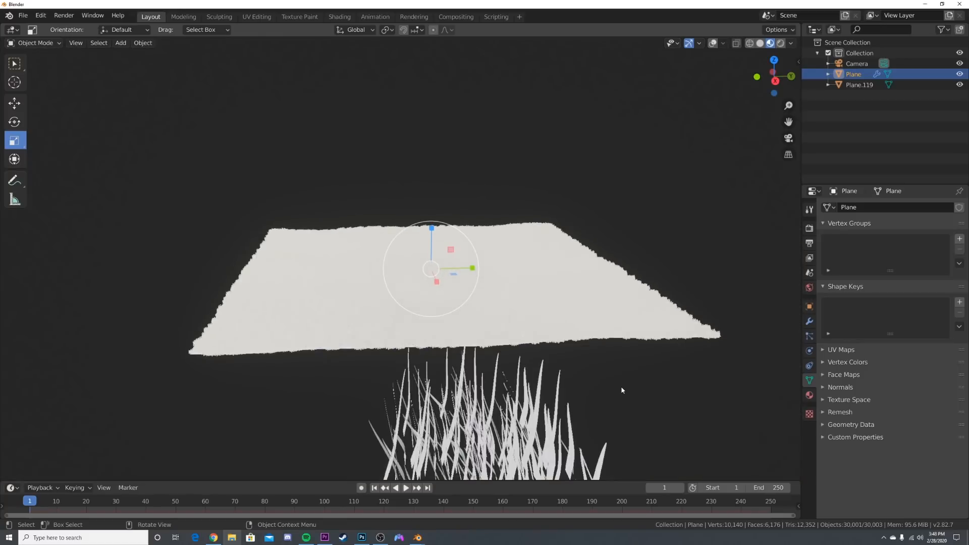
{"action": "scroll", "coordinate": [621, 391], "scroll_direction": "down", "scroll_amount": 6}
{"action": "left_click", "coordinate": [447, 365]}
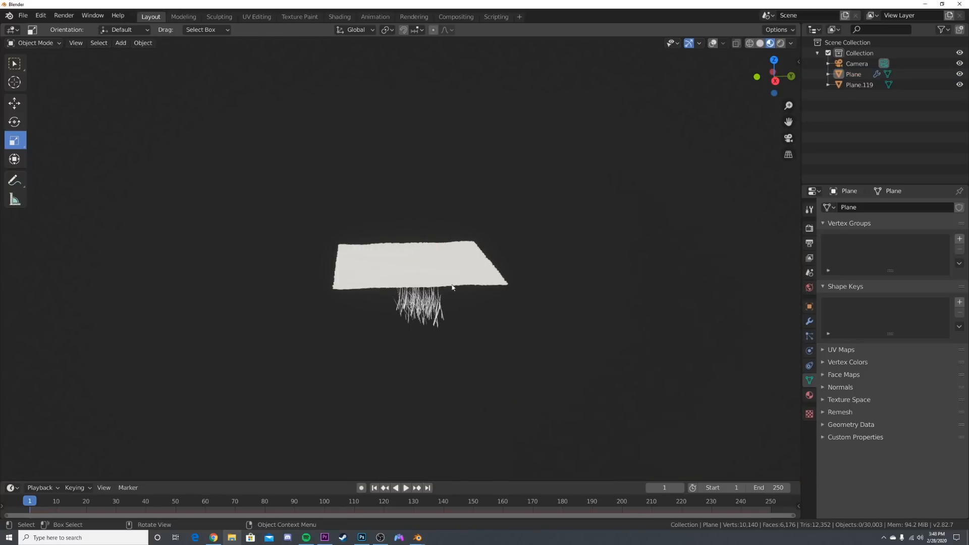
{"action": "left_click", "coordinate": [451, 287]}
{"action": "key", "text": "KP_0"}
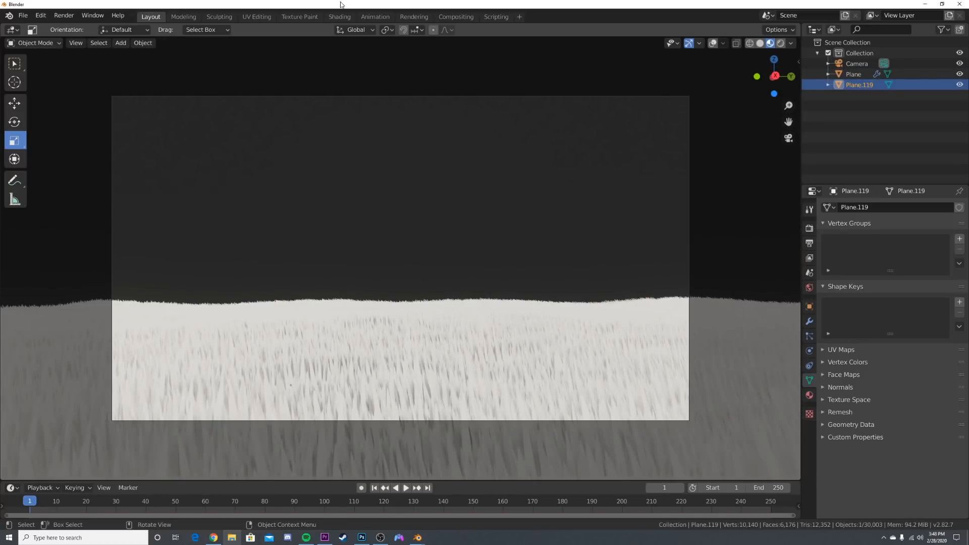
Create a new material for the grass clump and connect a ColorRamp node to its Principled BSDF Base Color.
{"action": "left_click", "coordinate": [339, 17]}
{"action": "left_click", "coordinate": [493, 314]}
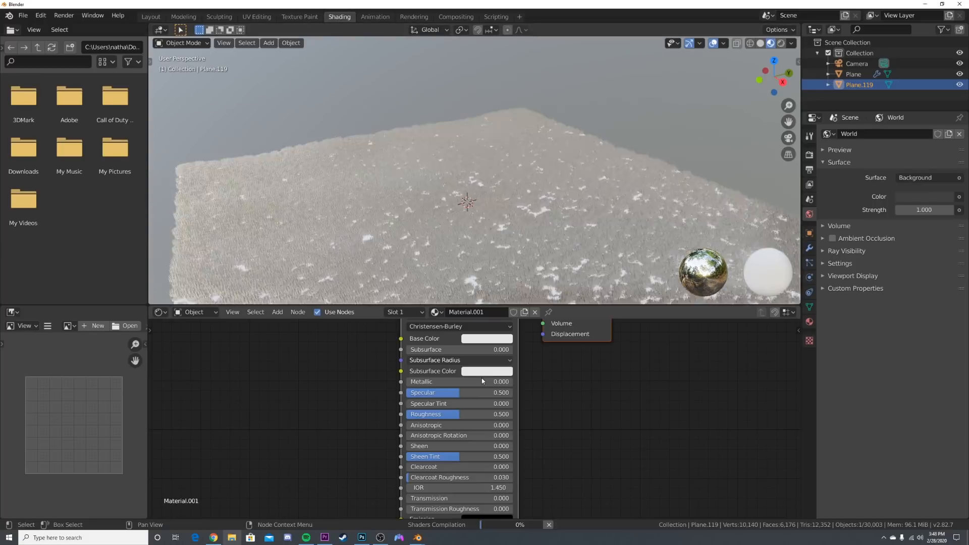
{"action": "middle_click_drag", "start_coordinate": [468, 407], "coordinate": [440, 468]}
{"action": "key", "text": "shift+a"}
{"action": "left_click", "coordinate": [340, 382]}
{"action": "type", "text": "col"}
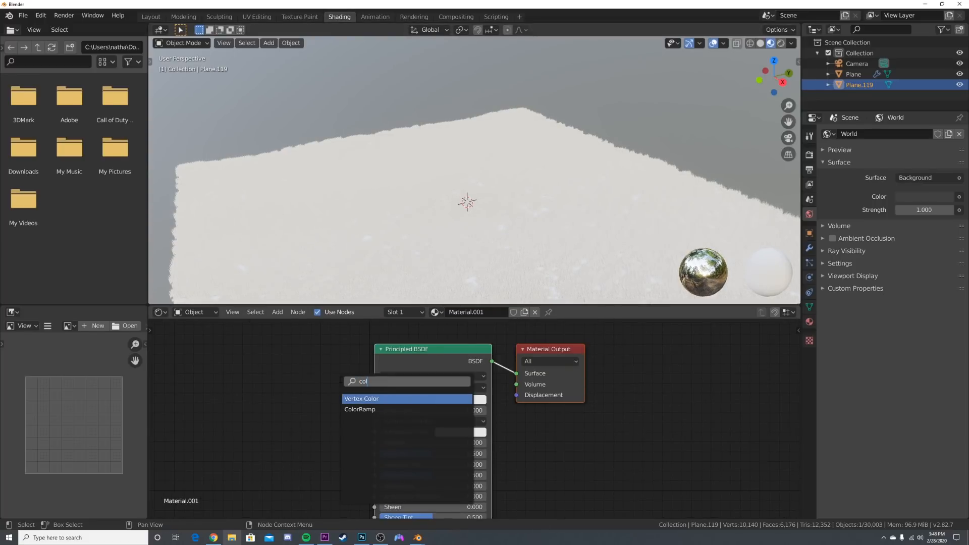
{"action": "key", "text": "Down"}
{"action": "key", "text": "Return"}
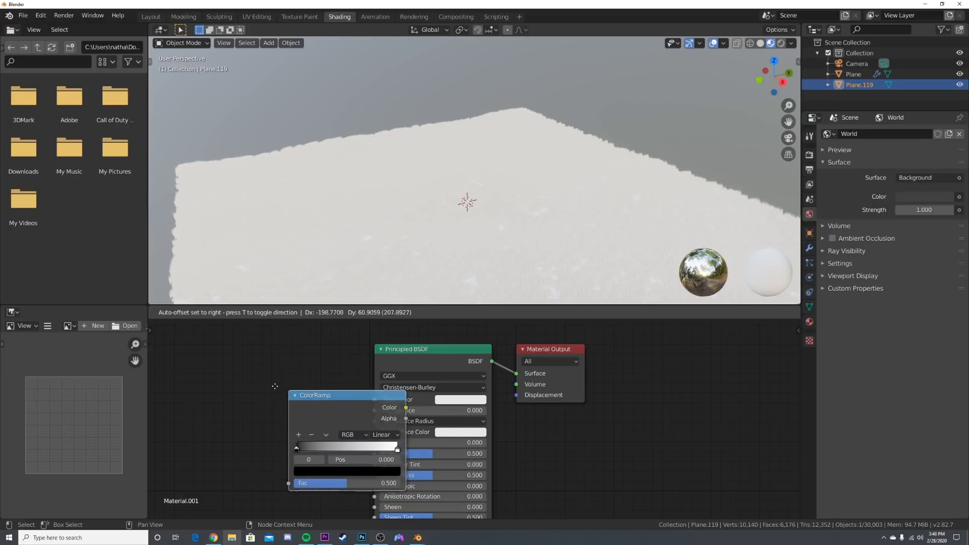
{"action": "left_click", "coordinate": [234, 384]}
{"action": "left_click_drag", "start_coordinate": [350, 401], "coordinate": [374, 399]}
Add a Noise Texture node and connect its Fac output to the ColorRamp's Fac input.
{"action": "middle_click_drag", "start_coordinate": [376, 400], "coordinate": [548, 402]}
{"action": "key", "text": "shift+a"}
{"action": "left_click", "coordinate": [350, 408]}
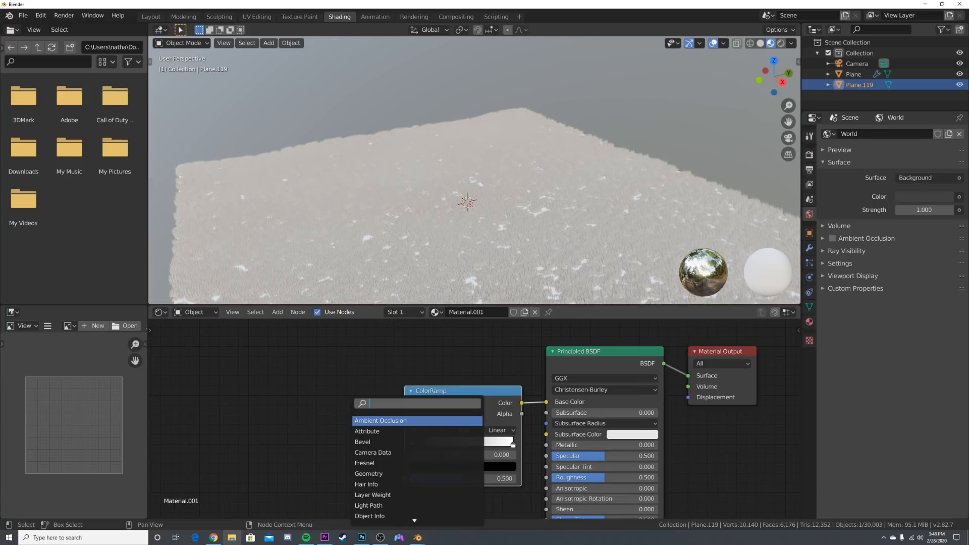
{"action": "type", "text": "noi"}
{"action": "key", "text": "Down"}
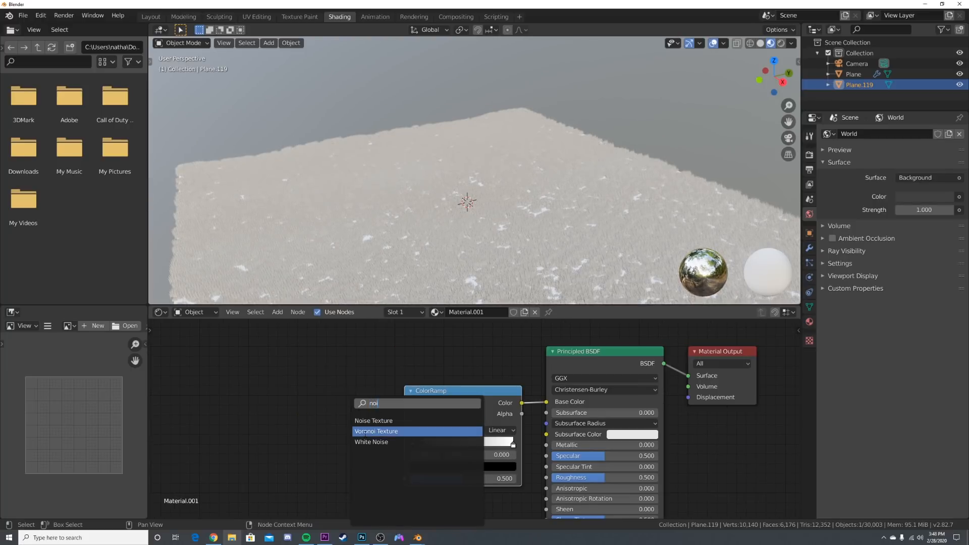
{"action": "key", "text": "Up"}
{"action": "key", "text": "Return"}
{"action": "left_click", "coordinate": [379, 449]}
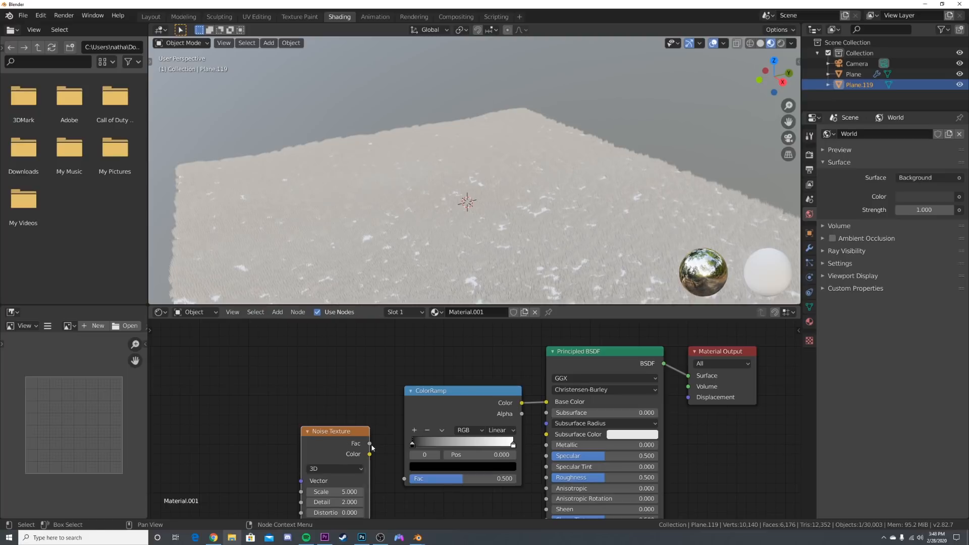
{"action": "left_click_drag", "start_coordinate": [370, 444], "coordinate": [410, 478]}
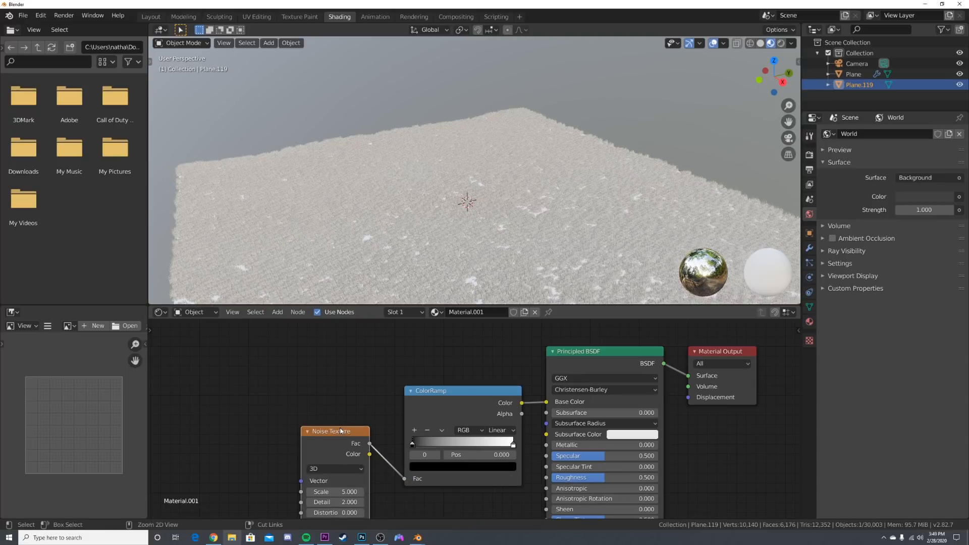
Add Texture Coordinate and Mapping nodes in front of the Noise Texture and set the noise detail to 16.
{"action": "key", "text": "ctrl+t"}
{"action": "middle_click_drag", "start_coordinate": [303, 439], "coordinate": [476, 380]}
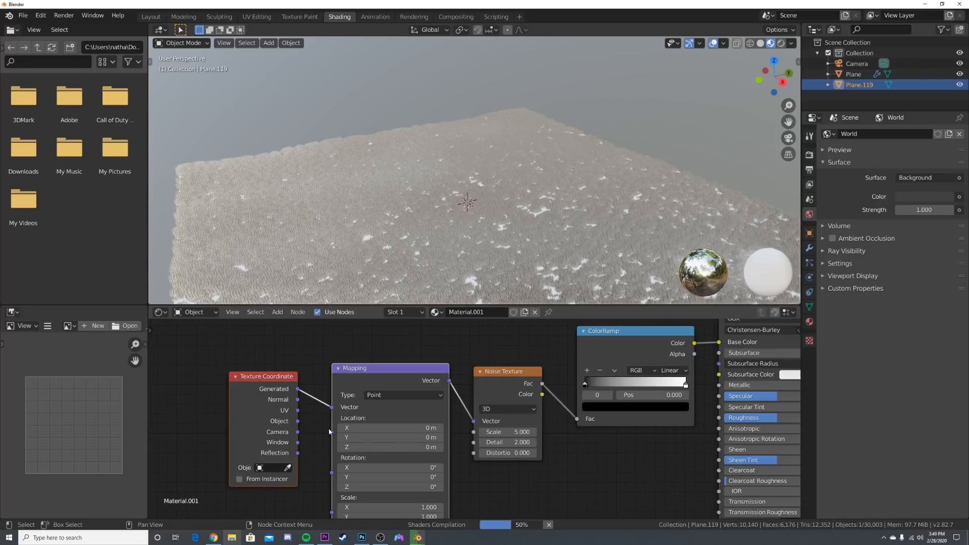
{"action": "left_click_drag", "start_coordinate": [297, 423], "coordinate": [333, 412]}
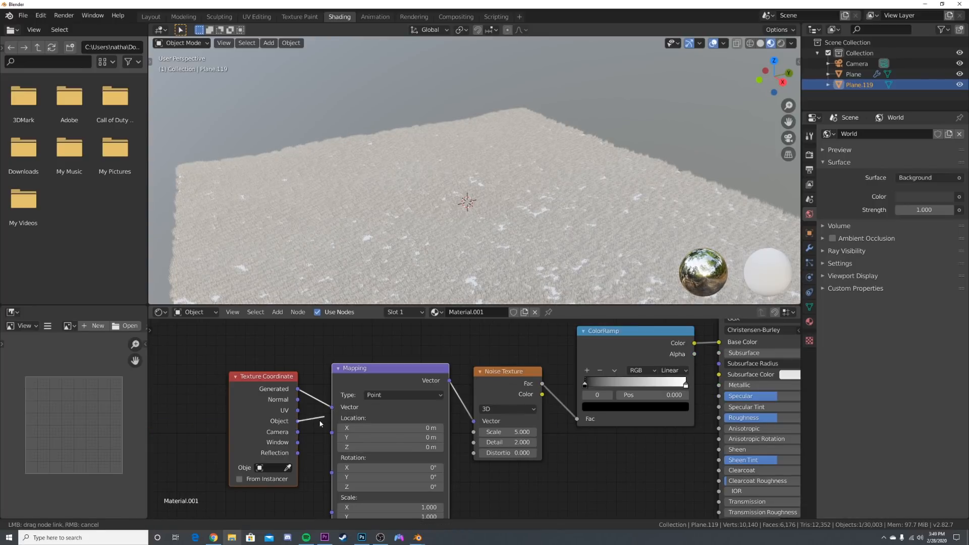
{"action": "left_click_drag", "start_coordinate": [260, 388], "coordinate": [261, 387]}
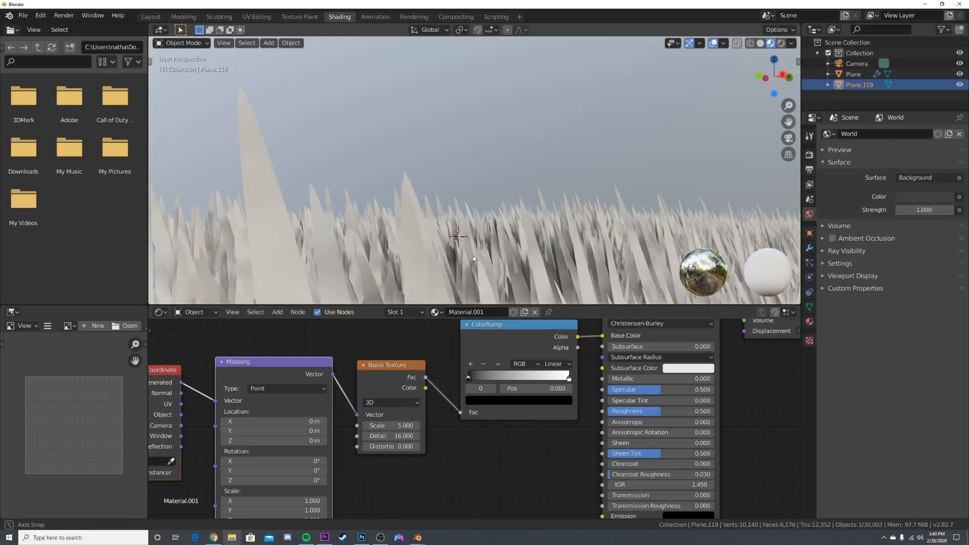
Set the ColorRamp's first stop to a muted yellow with hue 0.171, saturation 0.489 and value 0.656.
{"action": "scroll", "coordinate": [473, 256], "scroll_direction": "down", "scroll_amount": 7}
{"action": "middle_click_drag", "start_coordinate": [474, 256], "coordinate": [464, 282]}
{"action": "left_click", "coordinate": [489, 401]}
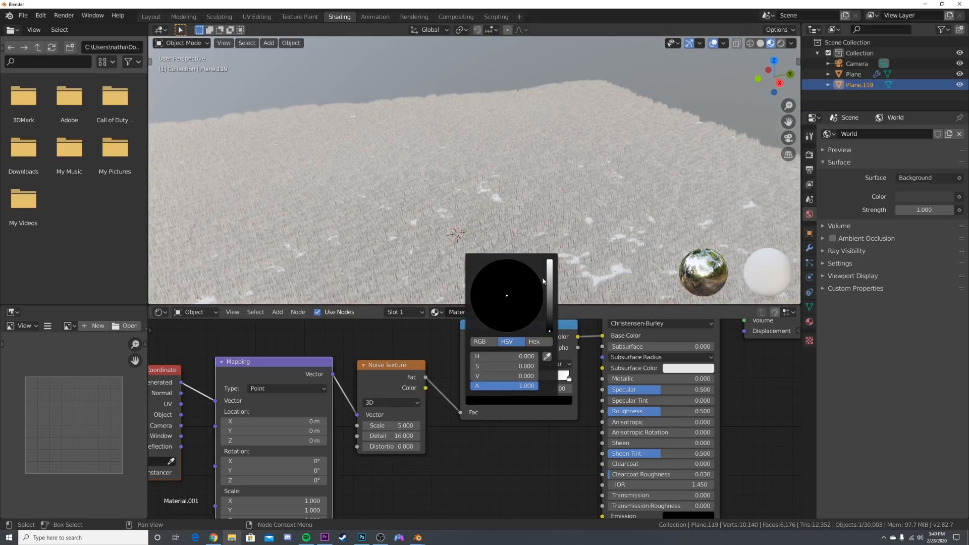
{"action": "left_click", "coordinate": [550, 283]}
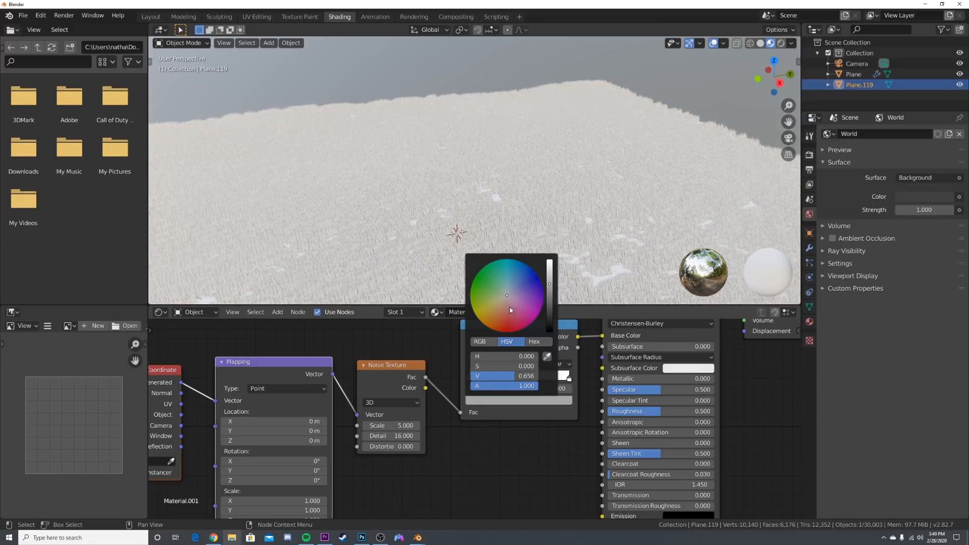
{"action": "left_click", "coordinate": [491, 305]}
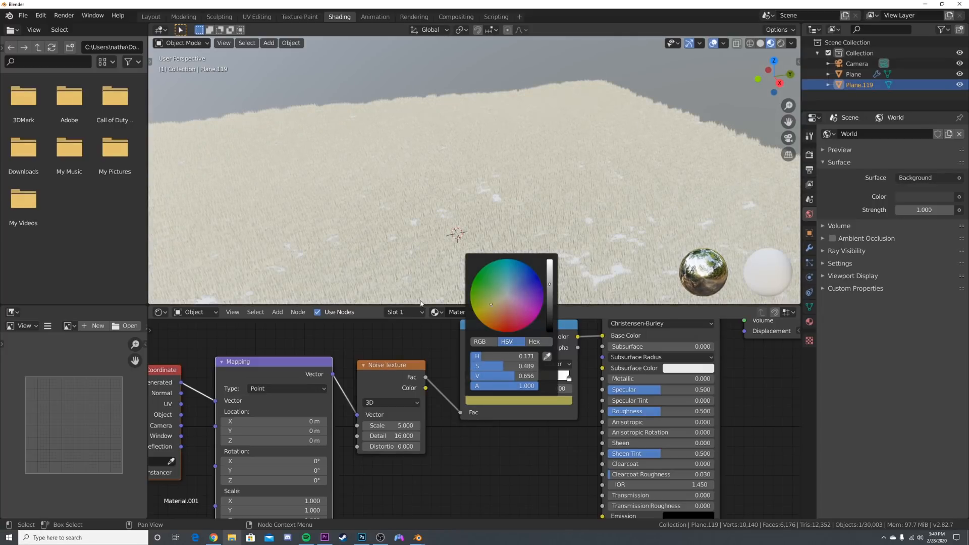
Change the ColorRamp's second stop from white to a dark olive with hue 0.206 and saturation 0.554.
{"action": "left_click", "coordinate": [569, 379]}
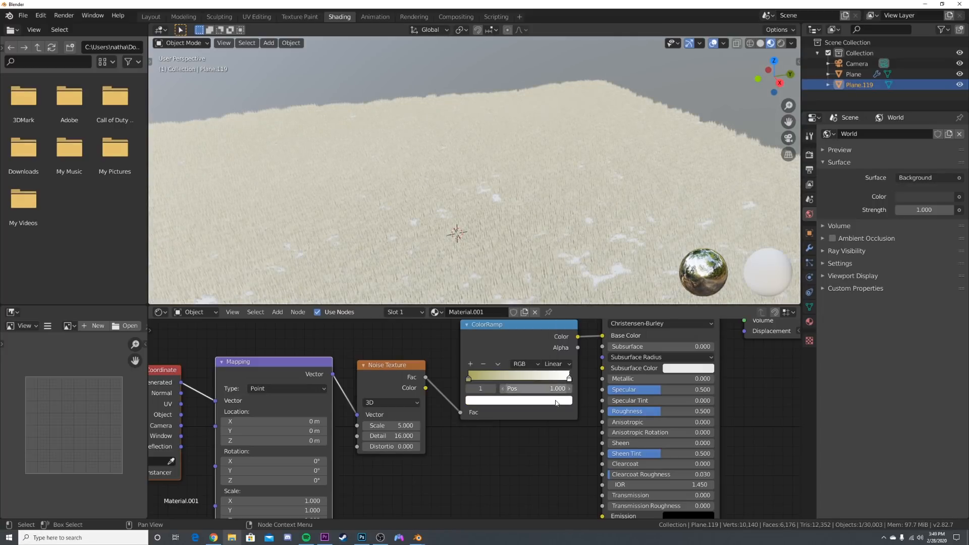
{"action": "left_click", "coordinate": [535, 400]}
{"action": "left_click", "coordinate": [488, 304]}
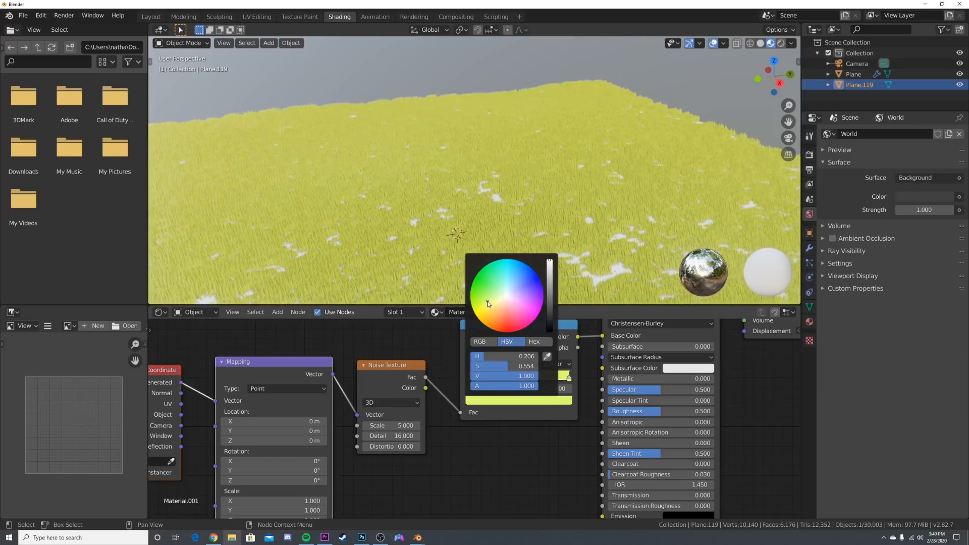
{"action": "left_click", "coordinate": [549, 306]}
Connect the Texture Coordinate's Object output to the Mapping vector and view the grass through the camera.
{"action": "middle_click_drag", "start_coordinate": [316, 449], "coordinate": [354, 437]}
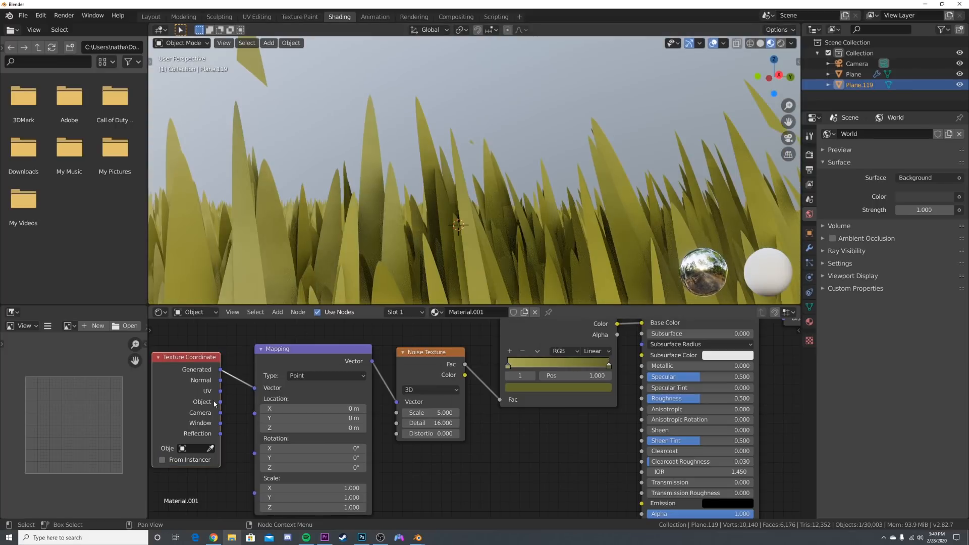
{"action": "left_click_drag", "start_coordinate": [220, 401], "coordinate": [254, 388]}
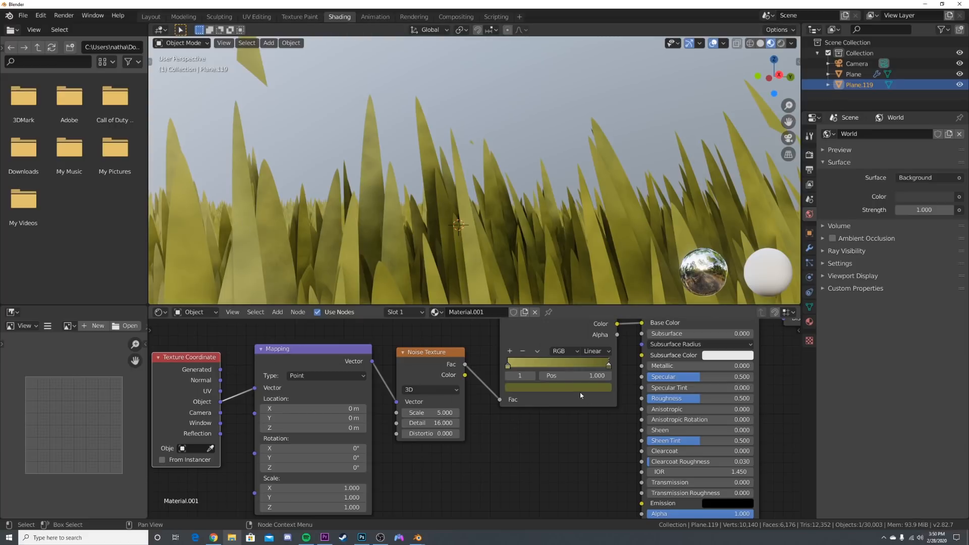
{"action": "key", "text": "KP_0"}
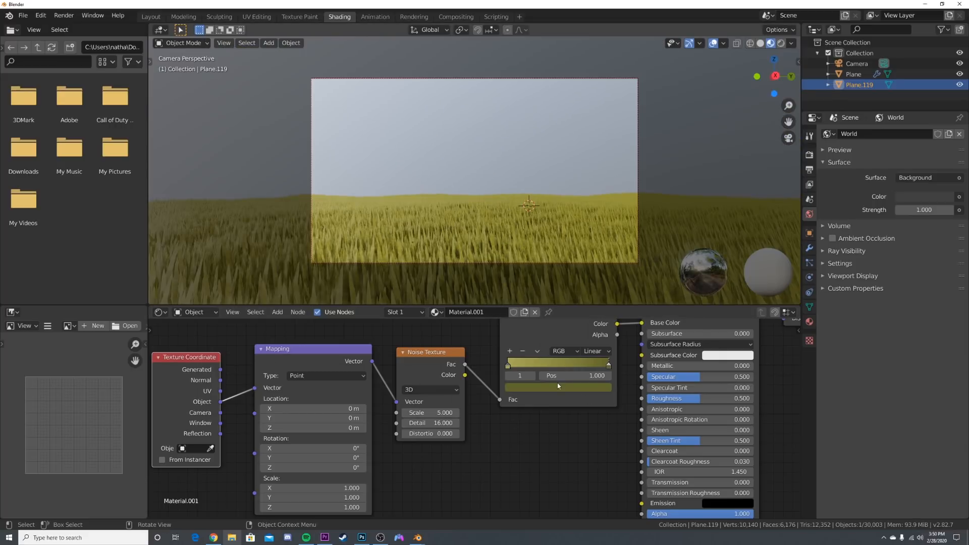
{"action": "key", "text": "Home"}
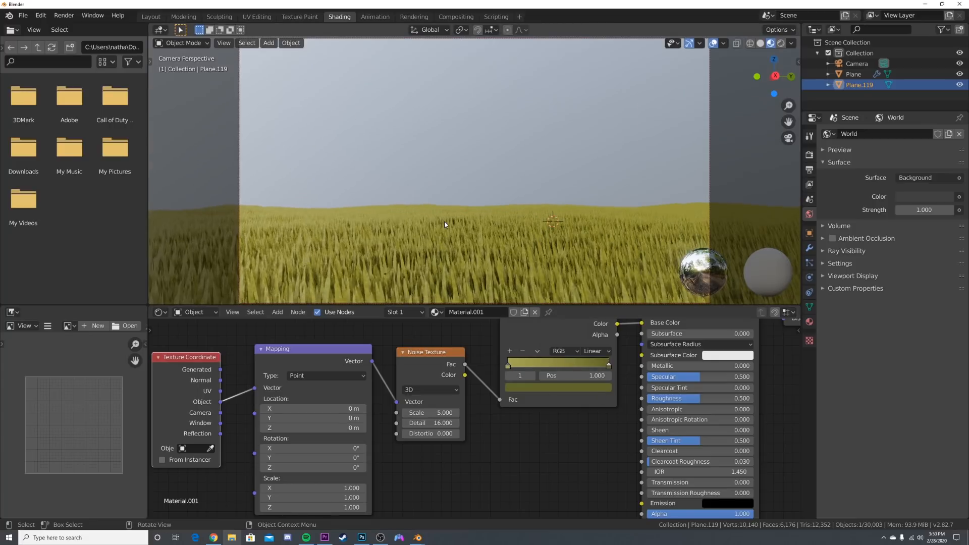
{"action": "scroll", "coordinate": [505, 226], "scroll_direction": "down", "scroll_amount": 2}
Shift the ColorRamp's second stop to green (hue 0.227, saturation 0.676, value 0.398) and set the Noise Texture scale to 2.
{"action": "left_click", "coordinate": [558, 387]}
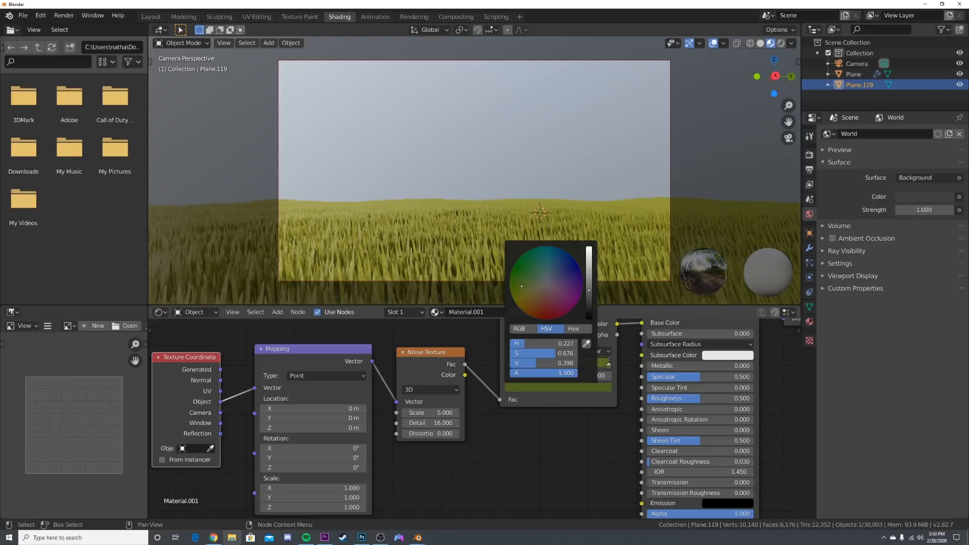
{"action": "double_click", "coordinate": [414, 413]}
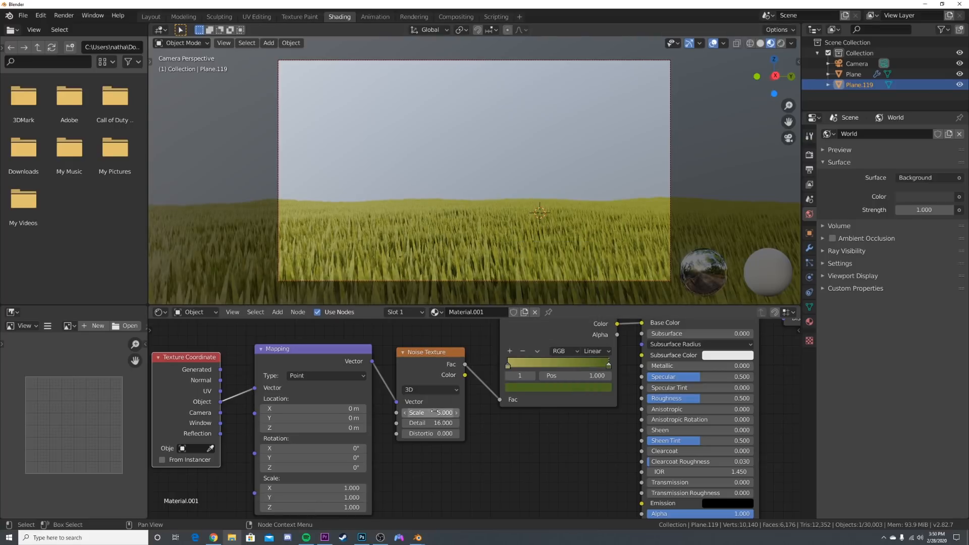
{"action": "type", "text": "2"}
{"action": "key", "text": "Return"}
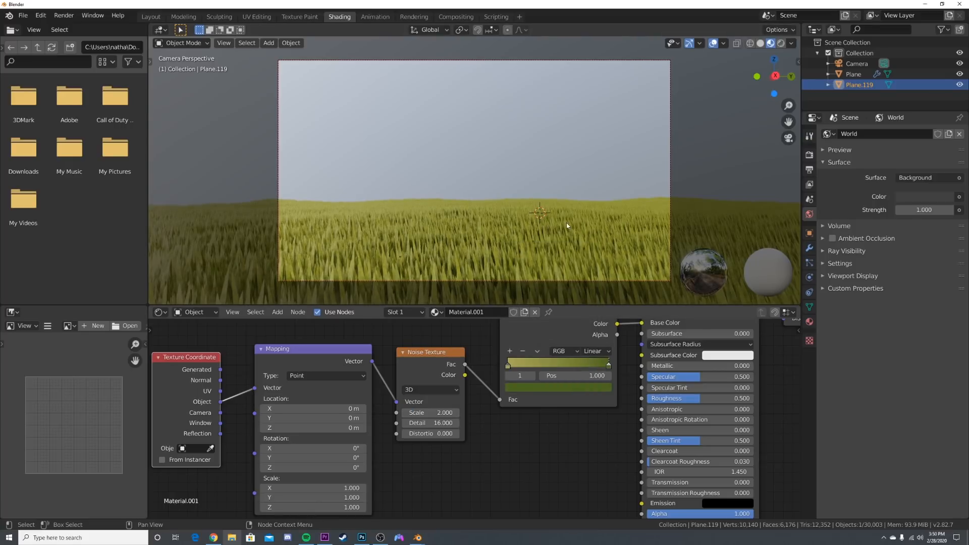
Preview the camera view in rendered shading, disable Scene Lights and Scene World, and lower the HDRI background to hide it.
{"action": "key", "text": "z"}
{"action": "left_click", "coordinate": [447, 116]}
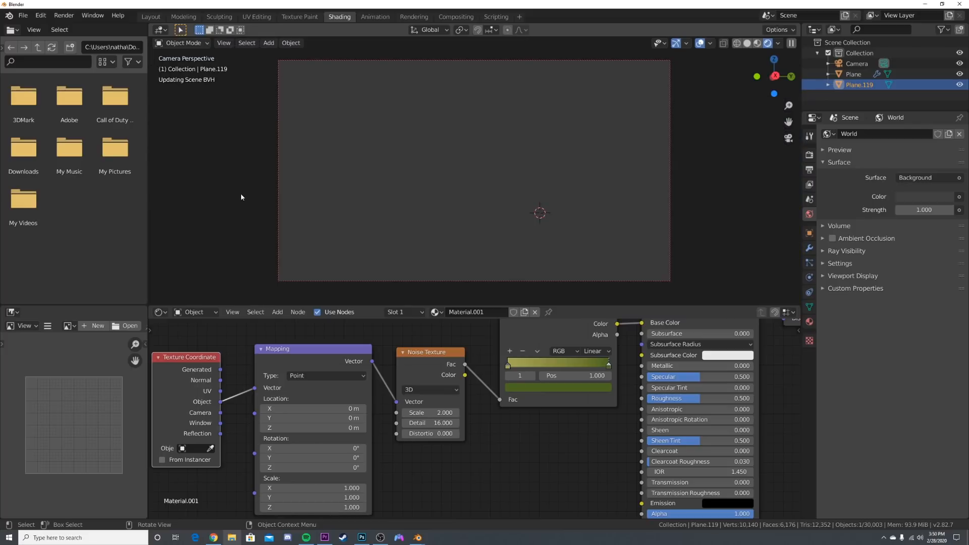
{"action": "left_click", "coordinate": [778, 43]}
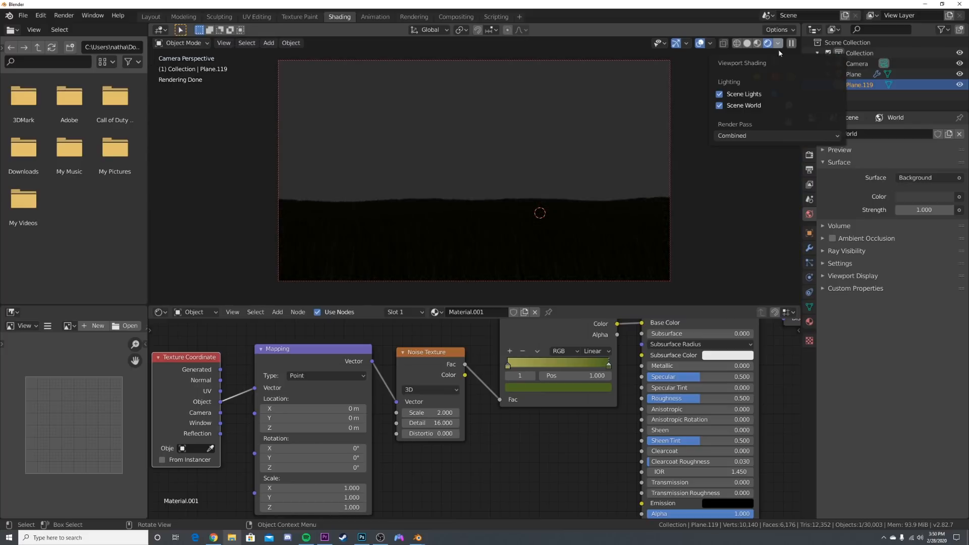
{"action": "left_click", "coordinate": [718, 105]}
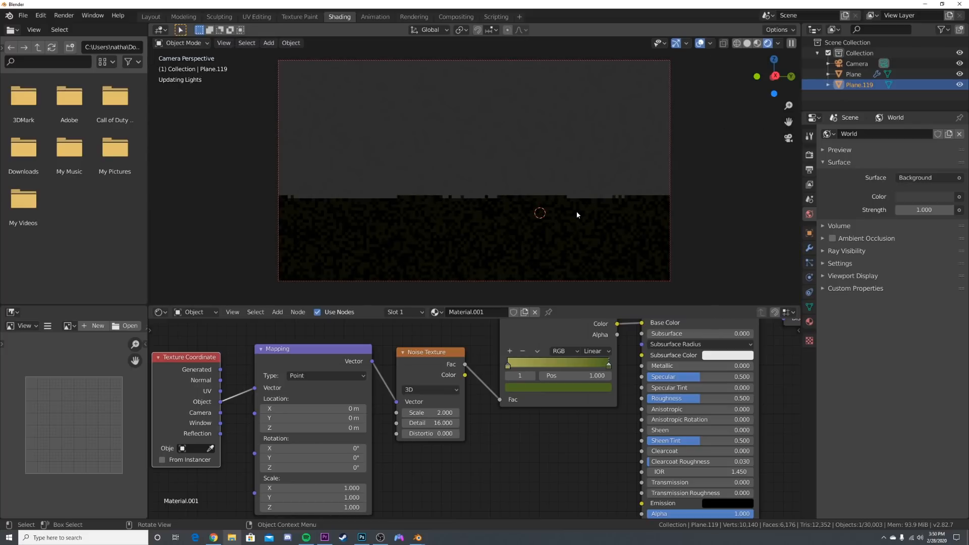
{"action": "scroll", "coordinate": [577, 214], "scroll_direction": "up", "scroll_amount": 1}
{"action": "left_click", "coordinate": [778, 44]}
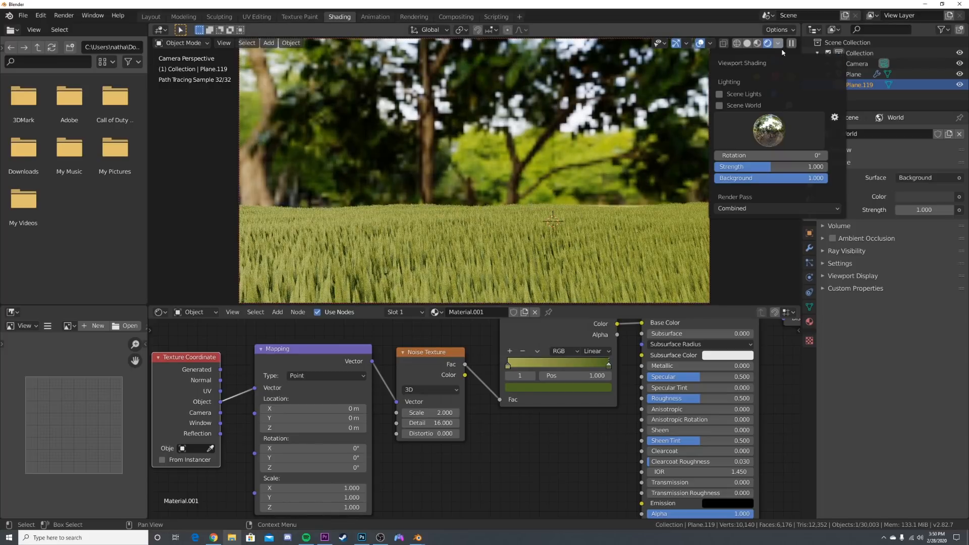
{"action": "left_click_drag", "start_coordinate": [772, 177], "coordinate": [722, 178]}
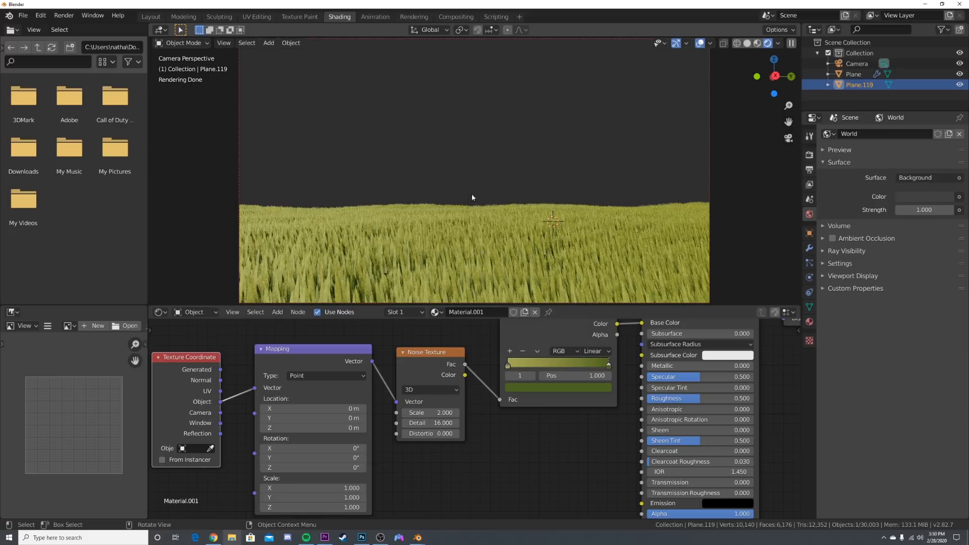
Return the viewport to solid shading, then switch to Chrome and open mixamo.com.
{"action": "key", "text": "z"}
{"action": "left_click", "coordinate": [532, 195]}
{"action": "middle_click_drag", "start_coordinate": [504, 154], "coordinate": [495, 178]}
{"action": "scroll", "coordinate": [494, 178], "scroll_direction": "down", "scroll_amount": 4}
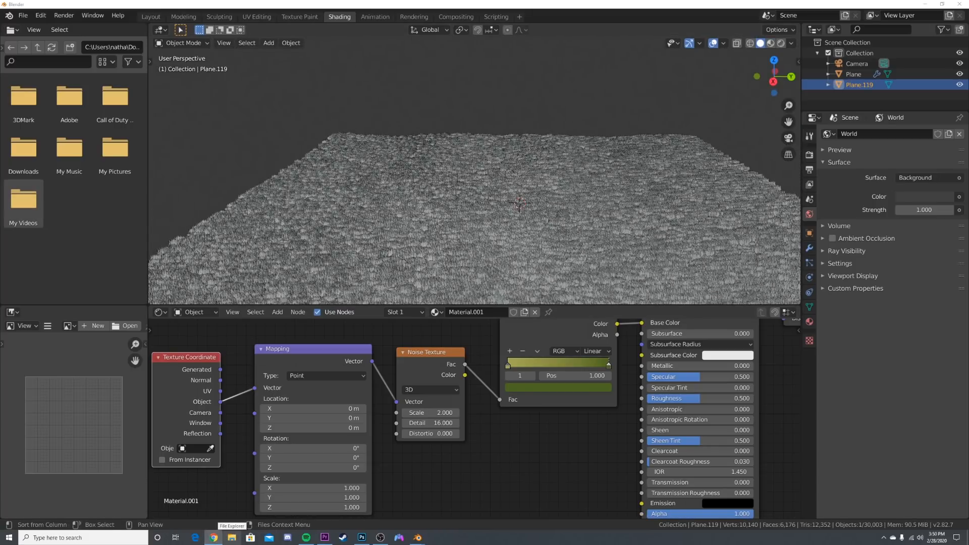
{"action": "left_click", "coordinate": [214, 538]}
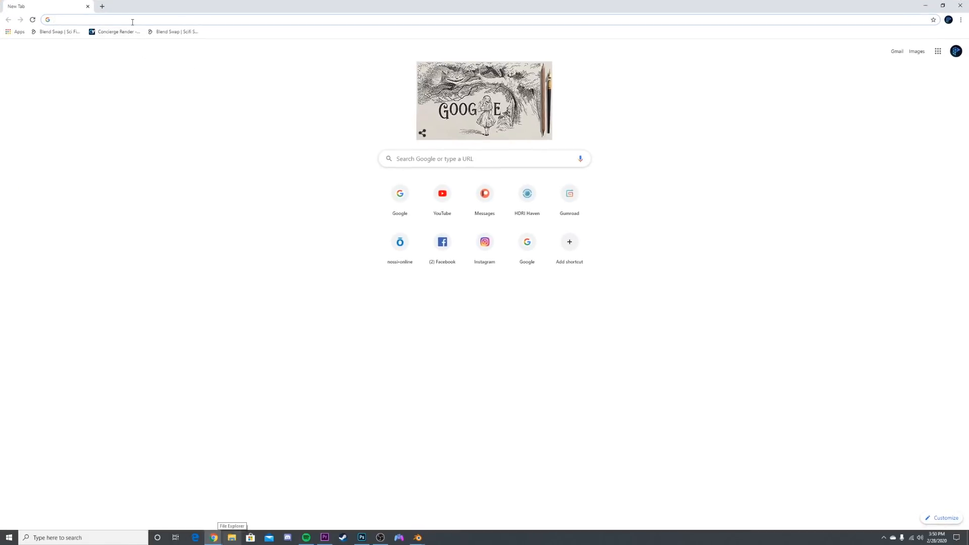
{"action": "type", "text": "mixamo.com/#/"}
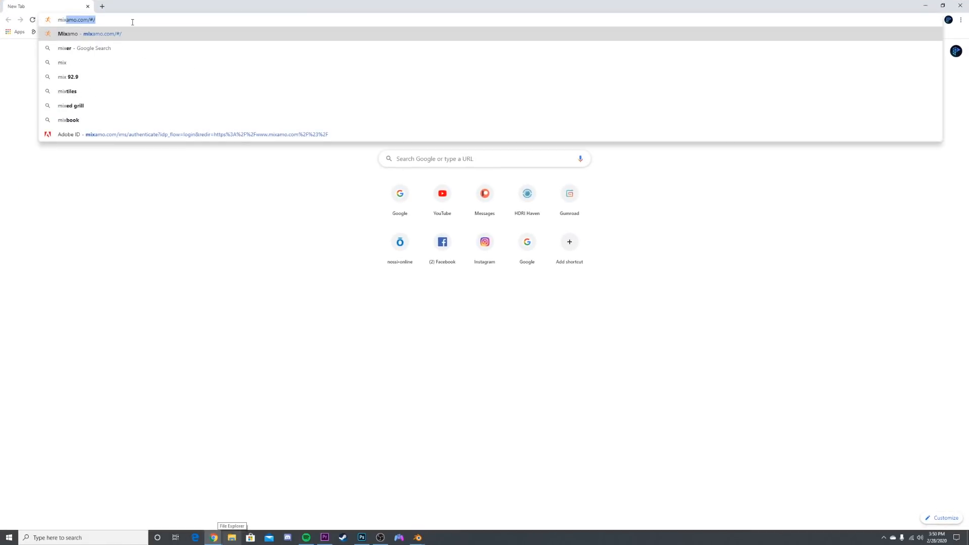
{"action": "key", "text": "Return"}
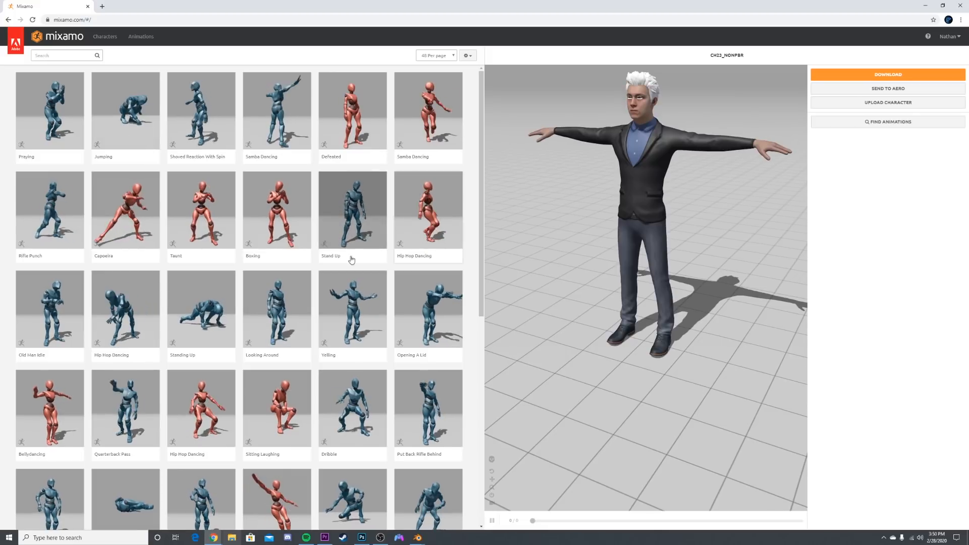
Open Mixamo's character library, then search its animations for "idle".
{"action": "left_click", "coordinate": [103, 37]}
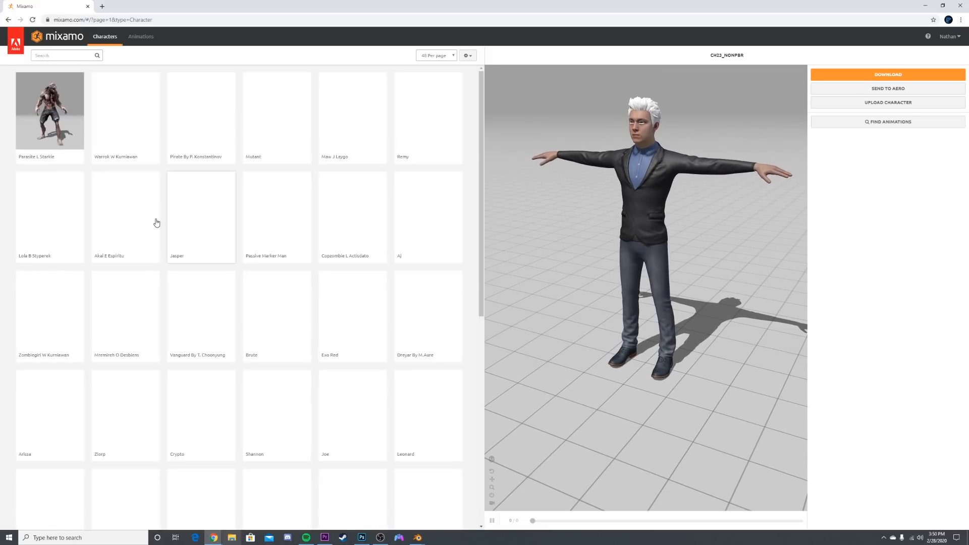
{"action": "left_click", "coordinate": [142, 37]}
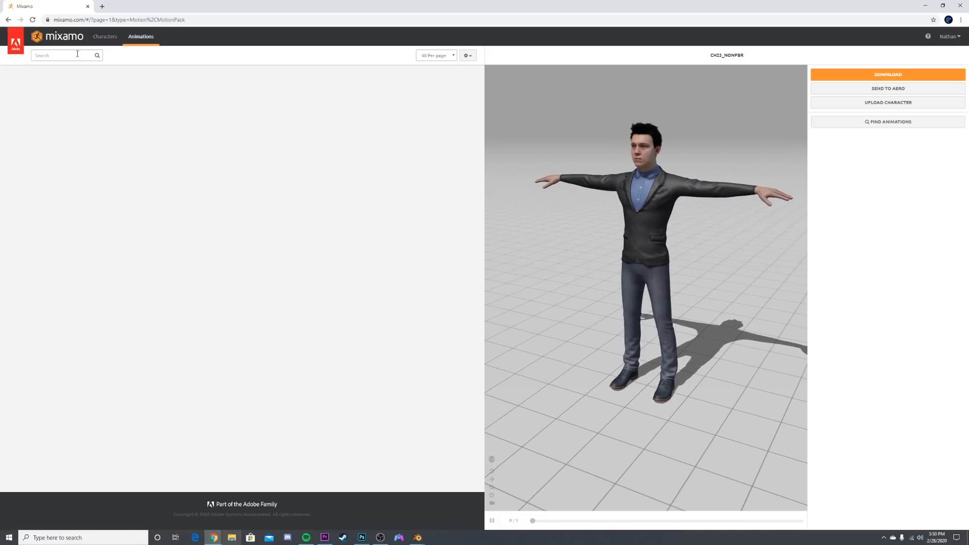
{"action": "left_click", "coordinate": [77, 54]}
{"action": "type", "text": "i"}
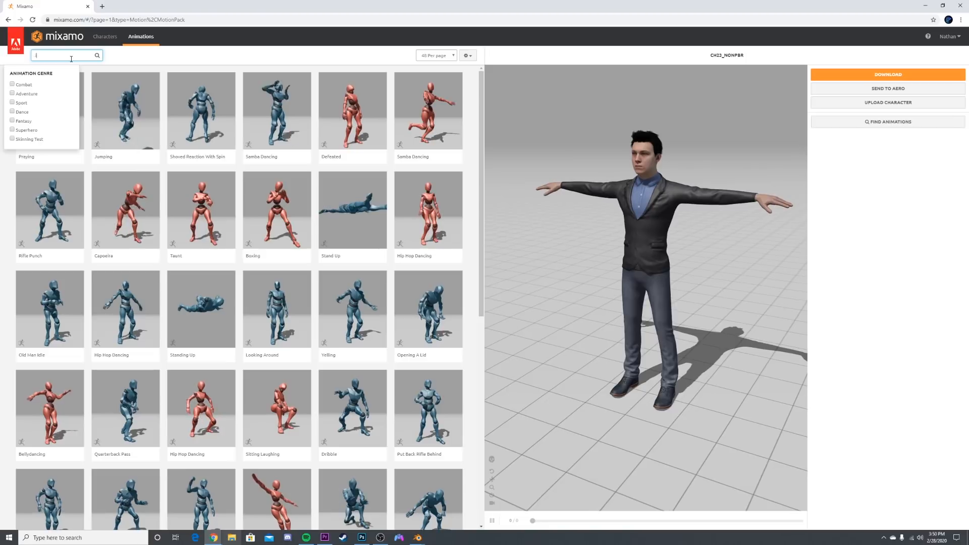
{"action": "type", "text": "dle"}
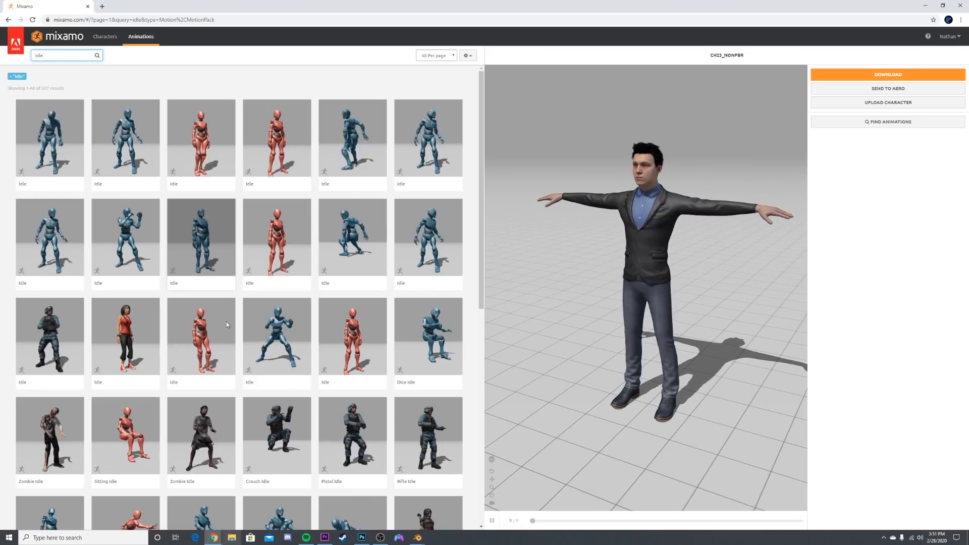
Apply the standing Idle animation in the second row to the suited character and download it as FBX with skin at 30 fps.
{"action": "left_click", "coordinate": [214, 255]}
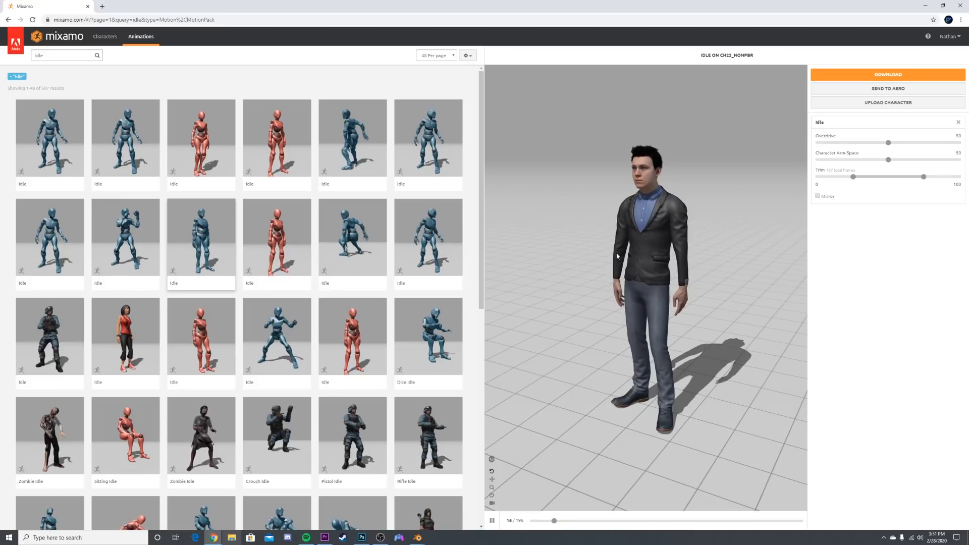
{"action": "left_click_drag", "start_coordinate": [617, 256], "coordinate": [597, 244]}
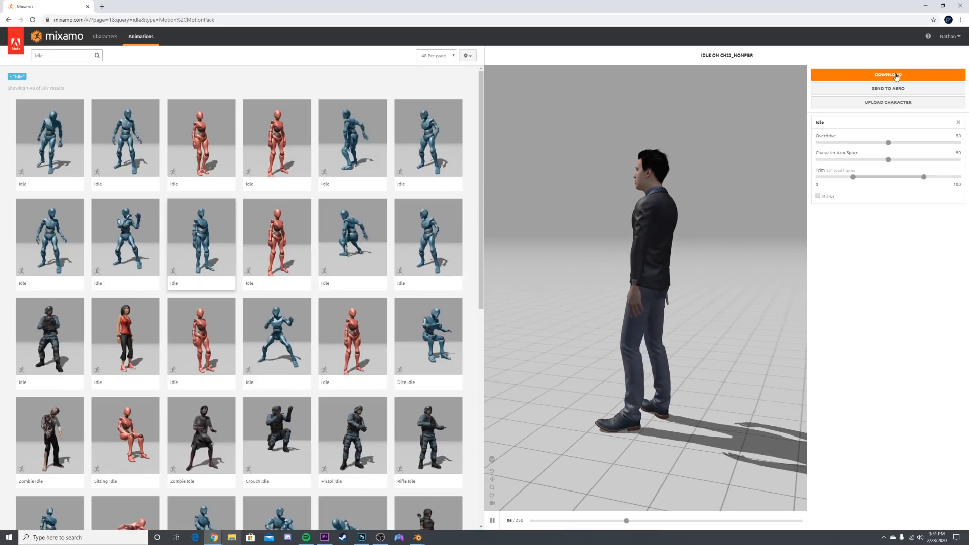
{"action": "left_click", "coordinate": [896, 77]}
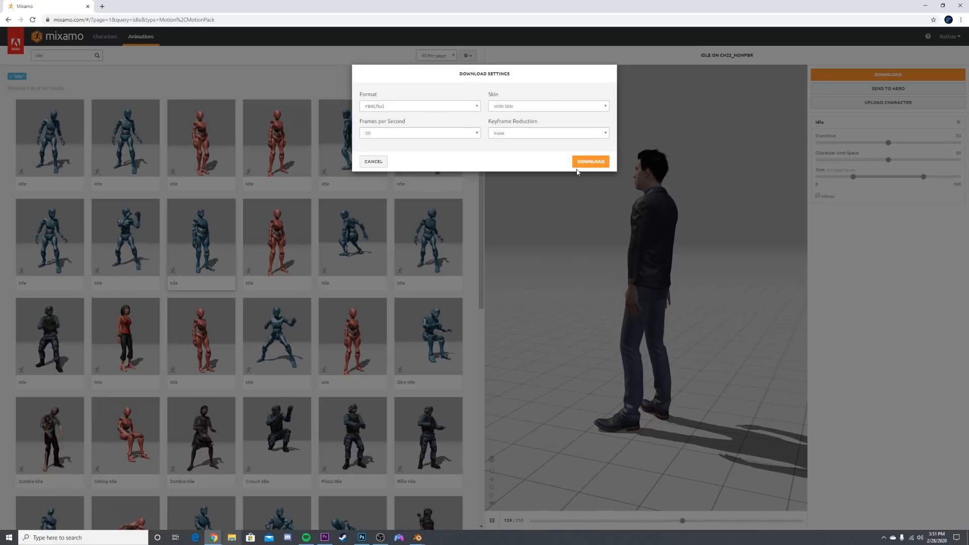
{"action": "left_click", "coordinate": [590, 162]}
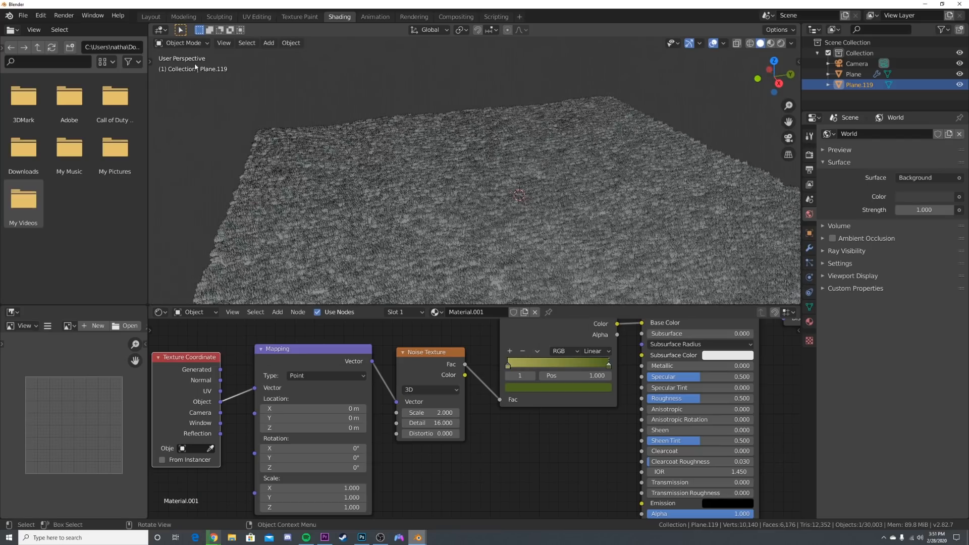
Return to Blender's Layout workspace in solid shading and import the character FBX from the Desktop folder, viewing it through the camera.
{"action": "left_click", "coordinate": [151, 17]}
{"action": "key", "text": "z"}
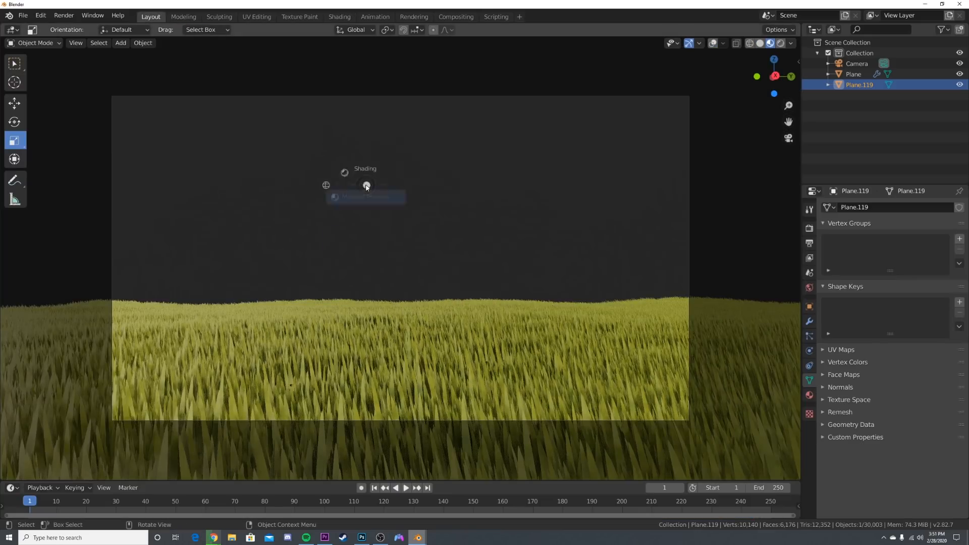
{"action": "left_click", "coordinate": [411, 188]}
{"action": "middle_click_drag", "start_coordinate": [262, 203], "coordinate": [260, 210]}
{"action": "left_click", "coordinate": [22, 15]}
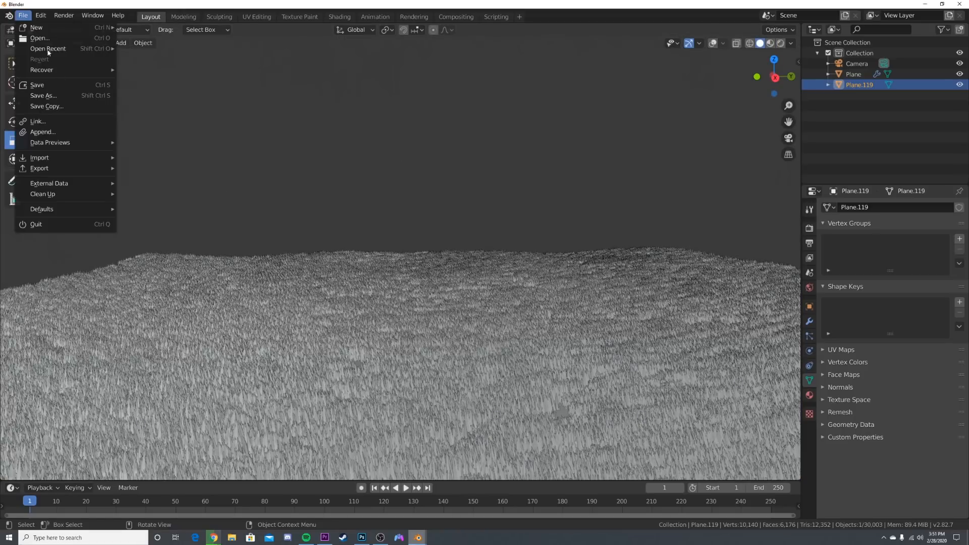
{"action": "mouse_move", "coordinate": [73, 158]}
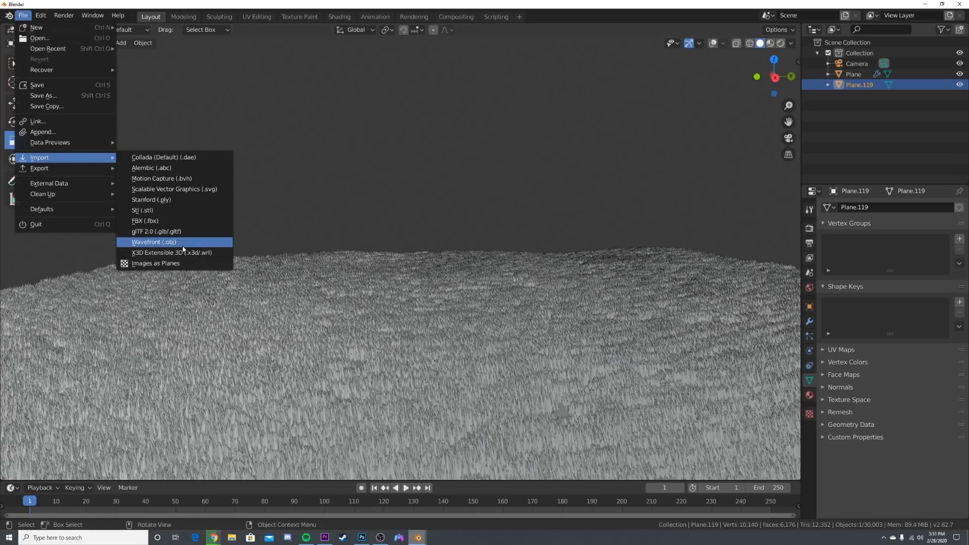
{"action": "left_click", "coordinate": [189, 220]}
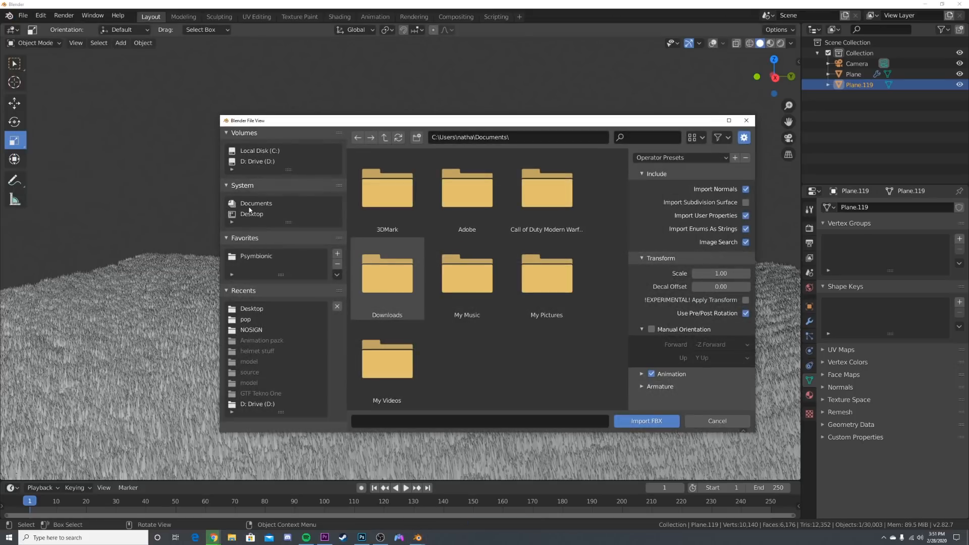
{"action": "left_click", "coordinate": [251, 308]}
{"action": "double_click", "coordinate": [545, 277]}
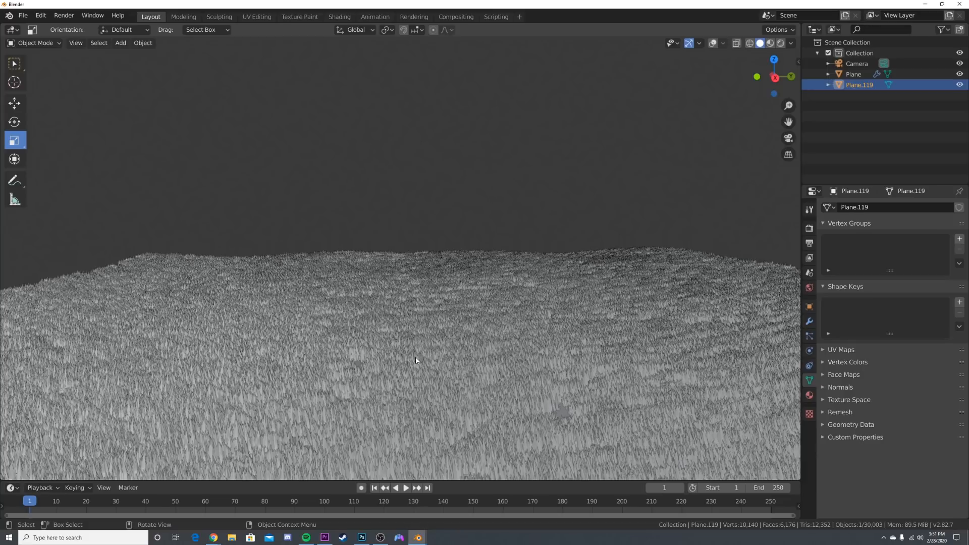
{"action": "key", "text": "KP_0"}
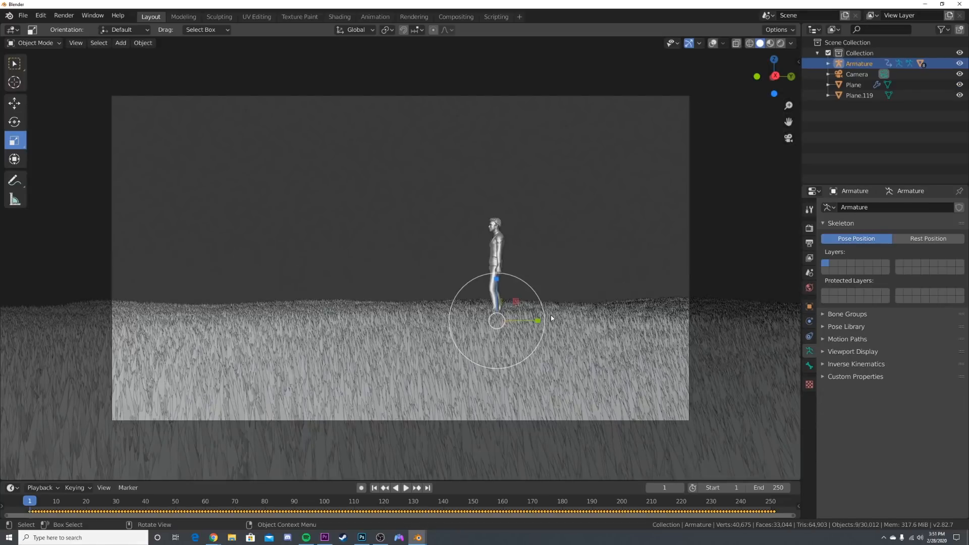
Show the viewport overlays and move the character's armature about 3.77 m along X toward the camera.
{"action": "middle_click_drag", "start_coordinate": [553, 319], "coordinate": [554, 355]}
{"action": "left_click", "coordinate": [716, 45]}
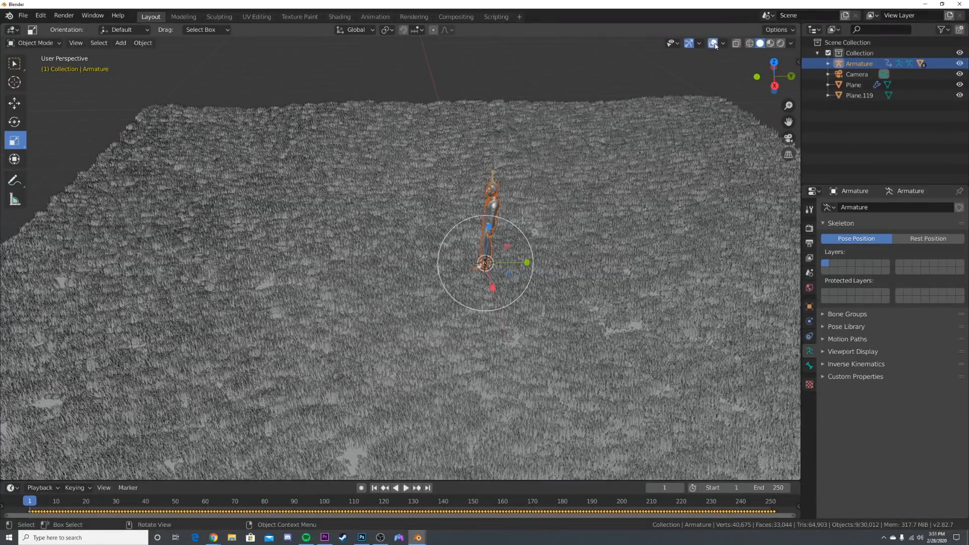
{"action": "left_click", "coordinate": [851, 66]}
{"action": "left_click", "coordinate": [15, 103]}
{"action": "scroll", "coordinate": [562, 298], "scroll_direction": "down", "scroll_amount": 3}
{"action": "scroll", "coordinate": [471, 295], "scroll_direction": "down", "scroll_amount": 3}
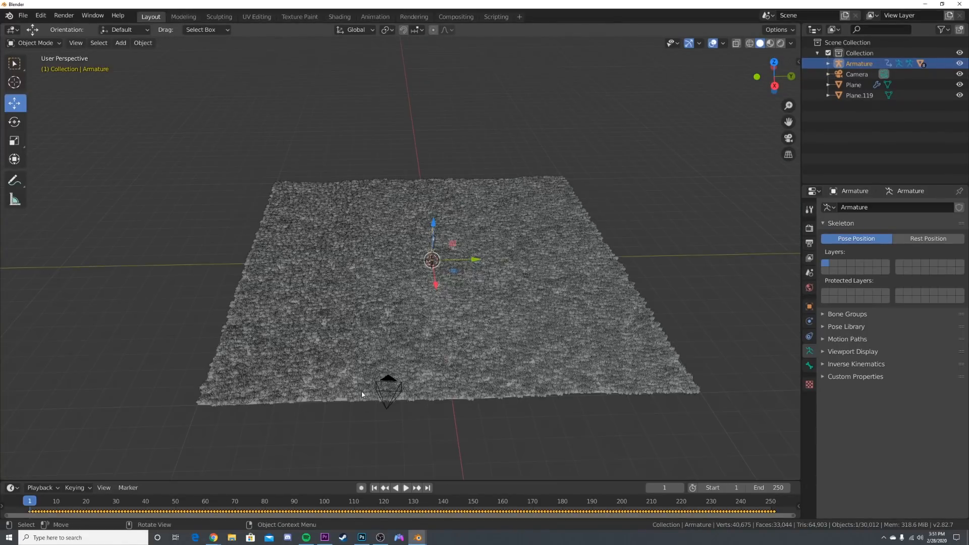
{"action": "key", "text": "g"}
{"action": "key", "text": "x"}
{"action": "left_click", "coordinate": [443, 332]}
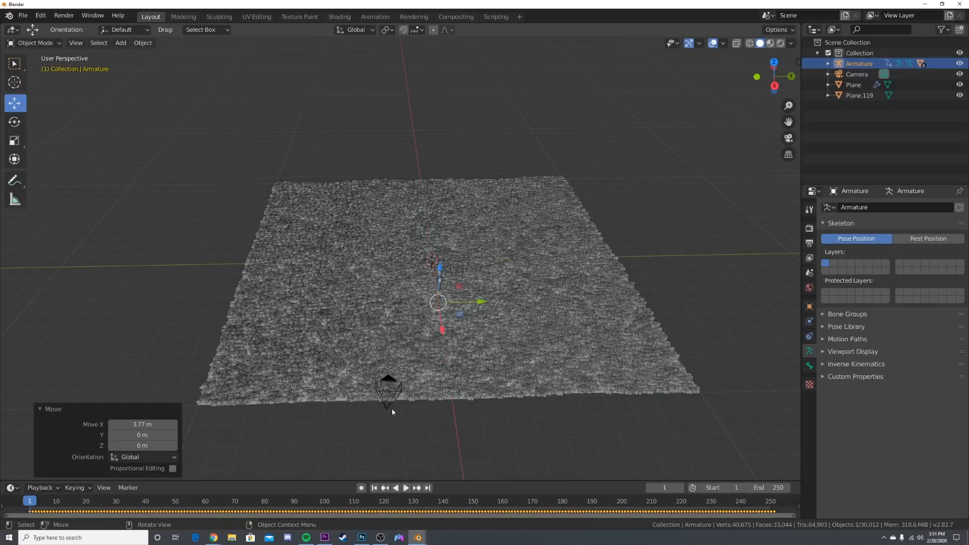
Move the camera about 2.52 m along Y and look through it.
{"action": "left_click", "coordinate": [389, 410]}
{"action": "key", "text": "g"}
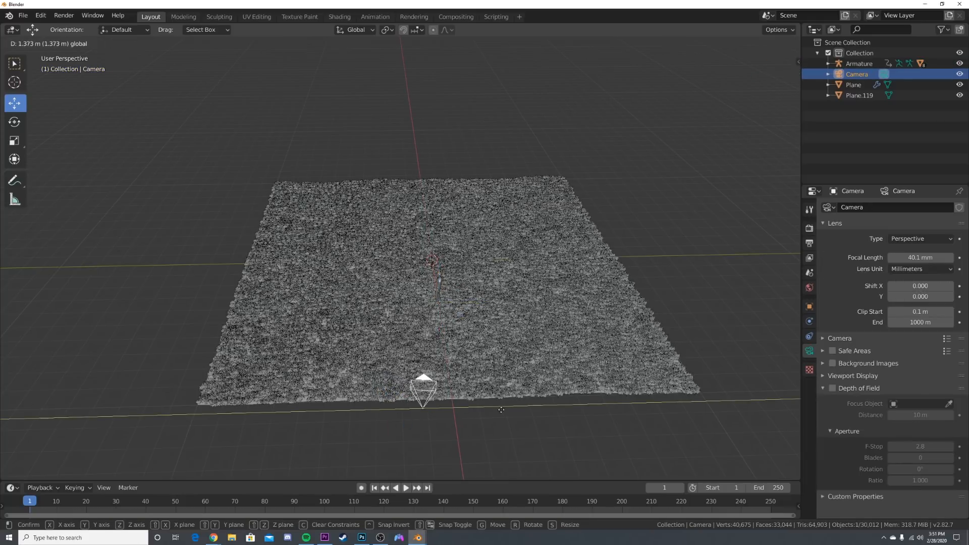
{"action": "key", "text": "y"}
{"action": "left_click", "coordinate": [516, 408]}
{"action": "key", "text": "KP_0"}
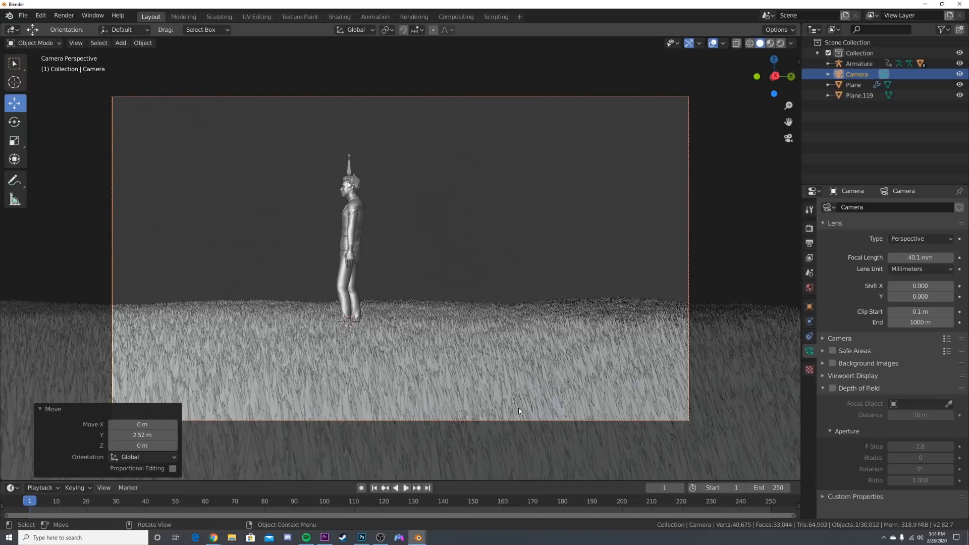
Rotate the armature to about -90.8° on Z so the character faces away from the camera.
{"action": "left_click", "coordinate": [867, 77]}
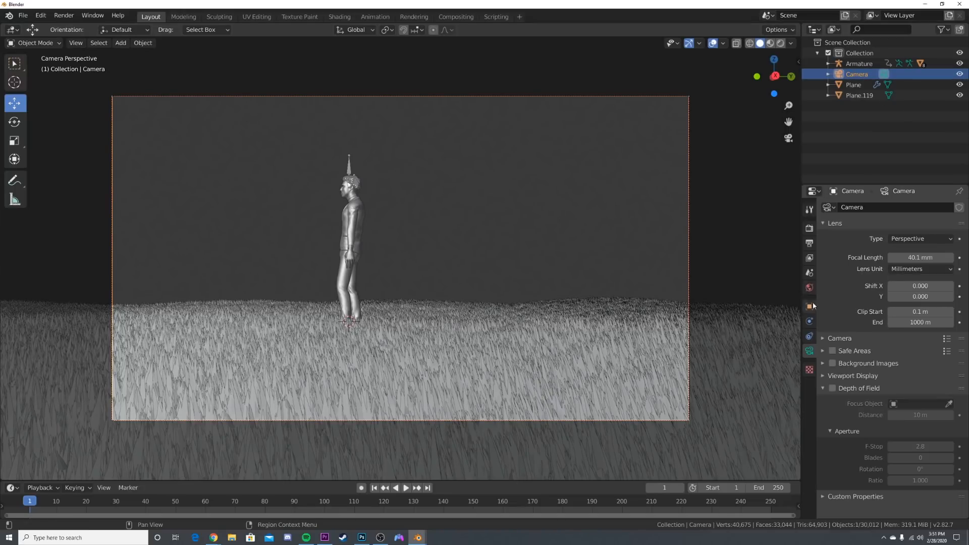
{"action": "left_click", "coordinate": [858, 63]}
{"action": "left_click", "coordinate": [809, 307]}
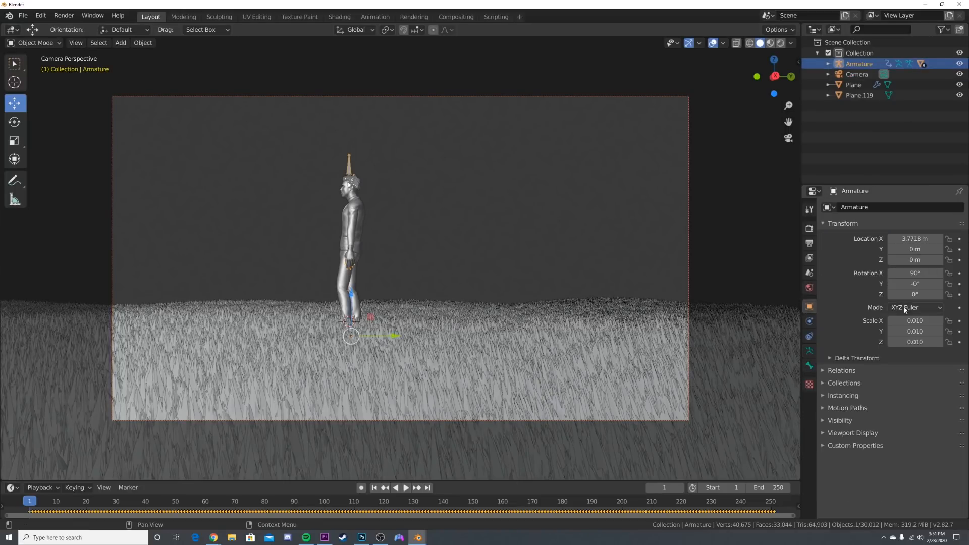
{"action": "left_click_drag", "start_coordinate": [915, 294], "coordinate": [869, 298]}
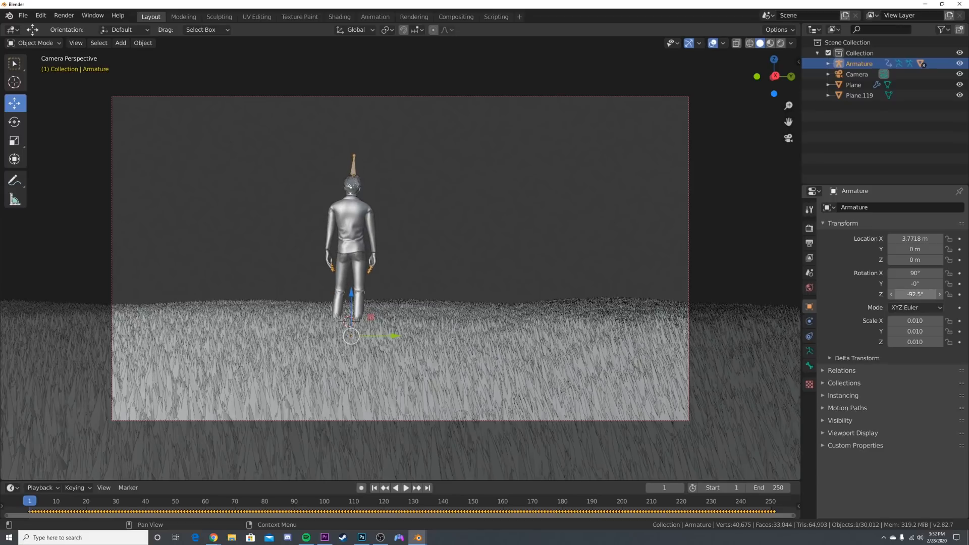
Move the armature about 0.636 m along Y to centre the character in the camera frame.
{"action": "key", "text": "g"}
{"action": "key", "text": "y"}
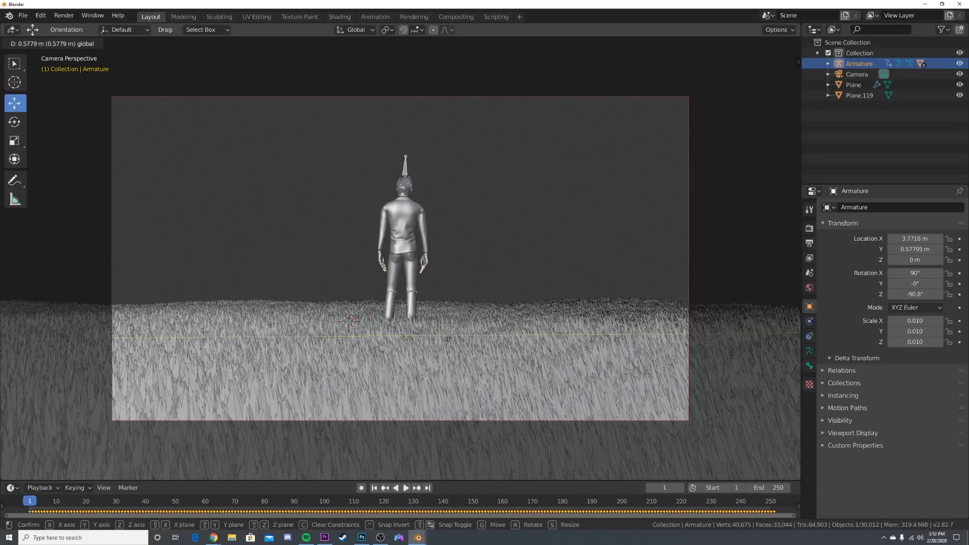
{"action": "left_click", "coordinate": [452, 340]}
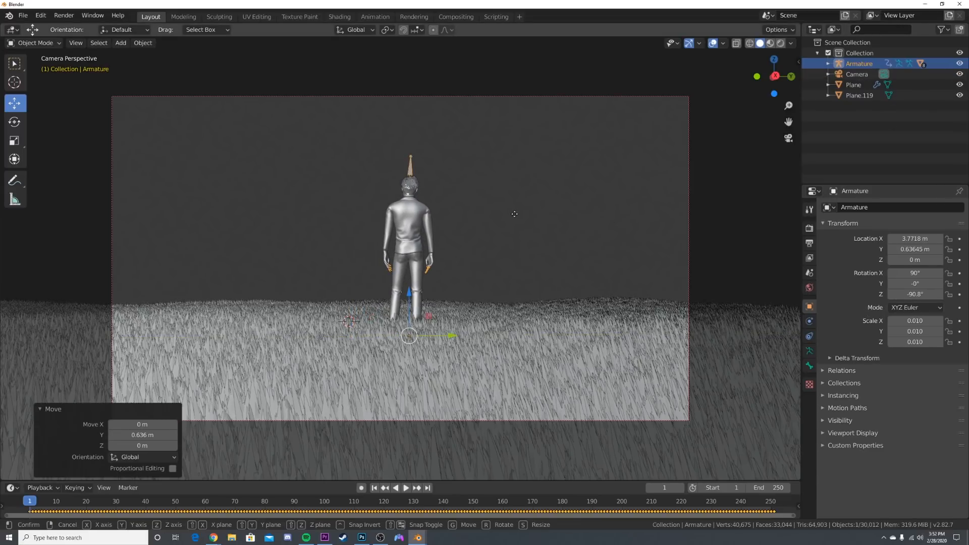
{"action": "key", "text": "g"}
{"action": "key", "text": "Escape"}
Lower the camera by about 0.113 m to reframe the standing character above the grass.
{"action": "left_click", "coordinate": [858, 76]}
{"action": "key", "text": "g"}
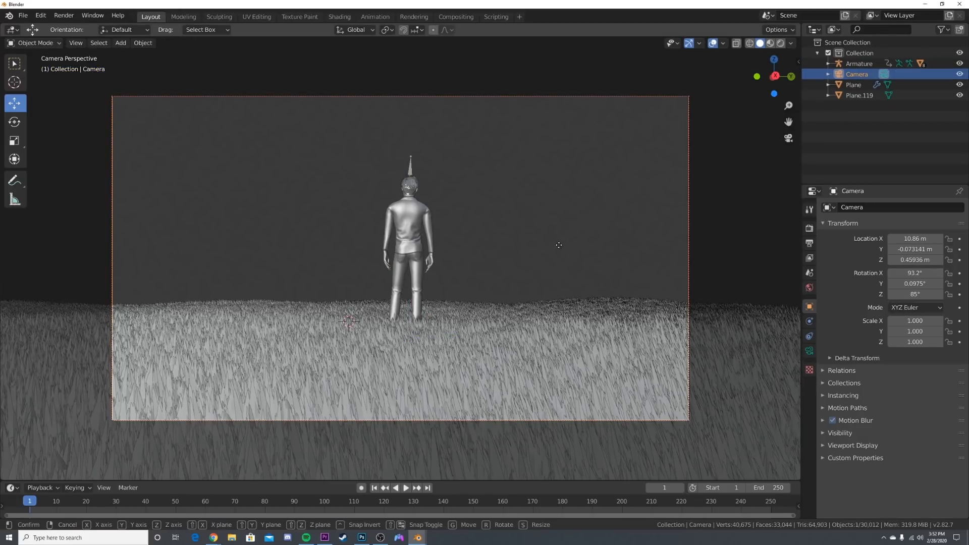
{"action": "left_click", "coordinate": [561, 260]}
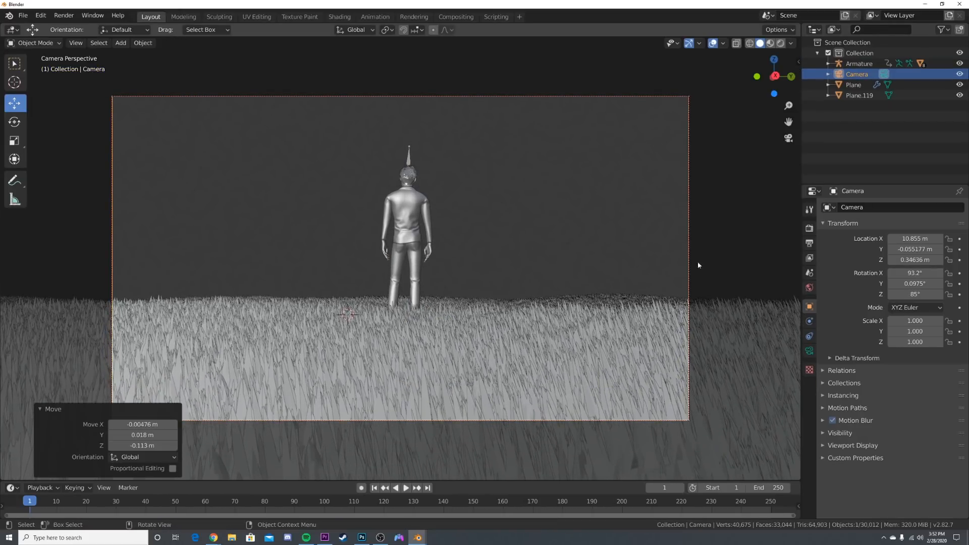
Set the camera's X rotation to 96.4° and view the finished reference render beeple.png.
{"action": "left_click_drag", "start_coordinate": [914, 274], "coordinate": [931, 273]}
{"action": "mouse_move", "coordinate": [418, 537]}
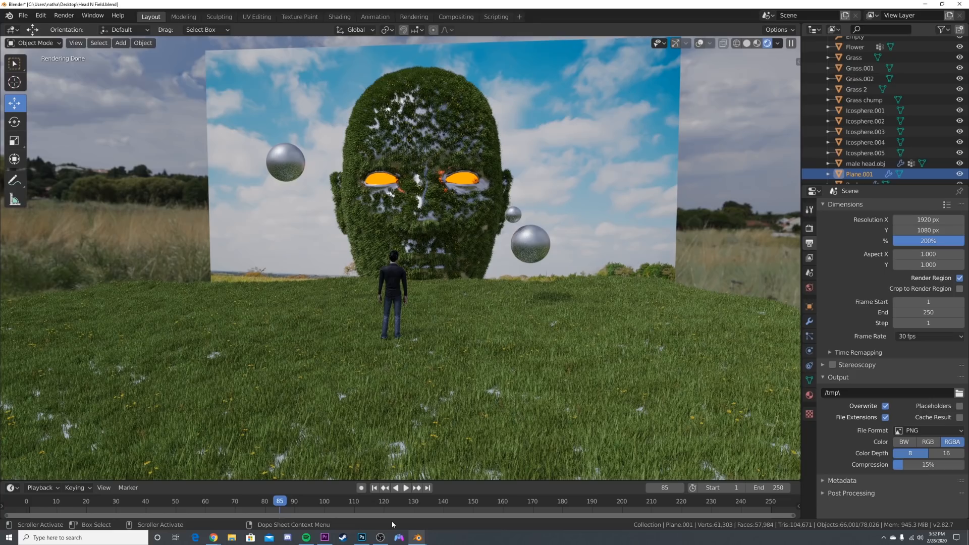
{"action": "left_click", "coordinate": [383, 499]}
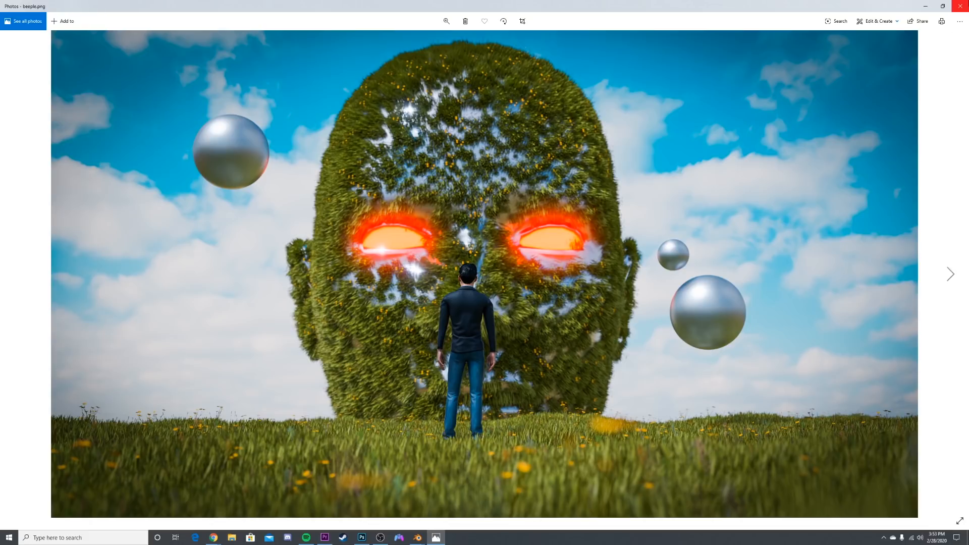
{"action": "left_click", "coordinate": [925, 7]}
Preview the camera framing of the character in rendered shading and return to solid shading.
{"action": "key", "text": "z"}
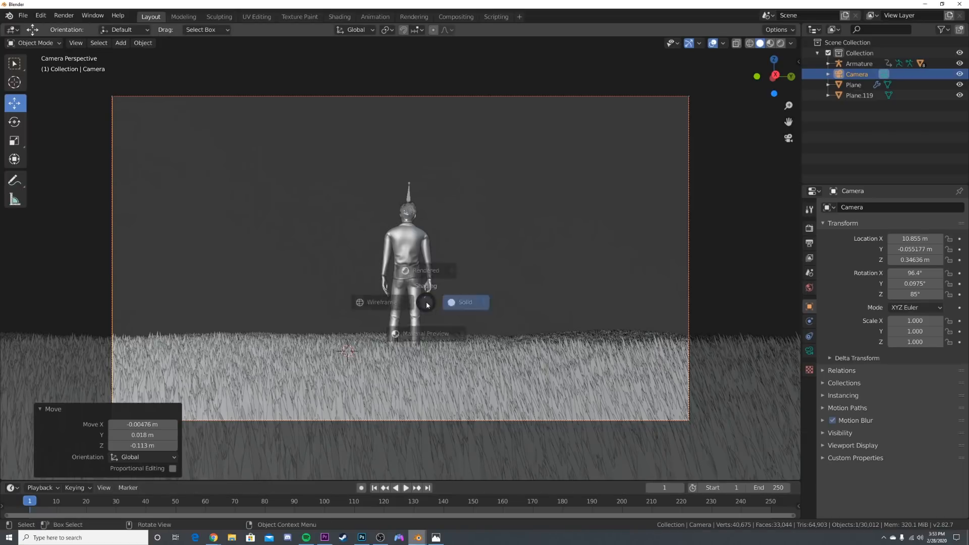
{"action": "left_click", "coordinate": [483, 337]}
{"action": "scroll", "coordinate": [483, 337], "scroll_direction": "up", "scroll_amount": 1}
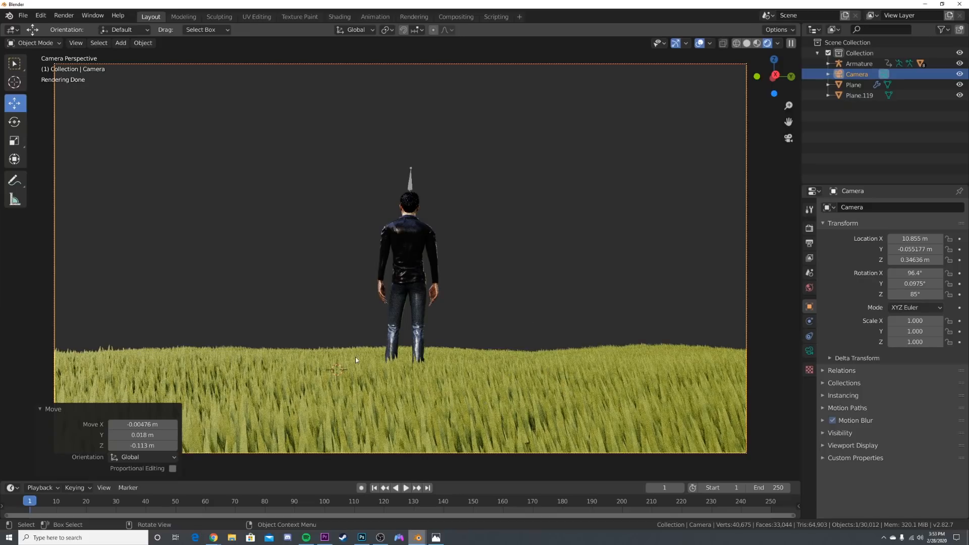
{"action": "key", "text": "z"}
{"action": "left_click", "coordinate": [581, 252]}
{"action": "middle_click_drag", "start_coordinate": [582, 252], "coordinate": [547, 276]}
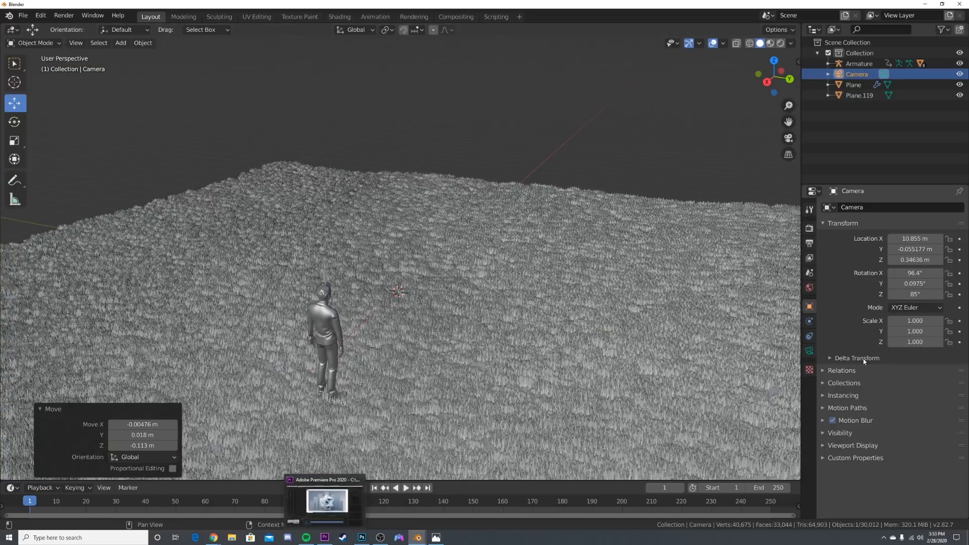
Show the World properties and open the hdrihaven.com website in the browser.
{"action": "left_click", "coordinate": [808, 287]}
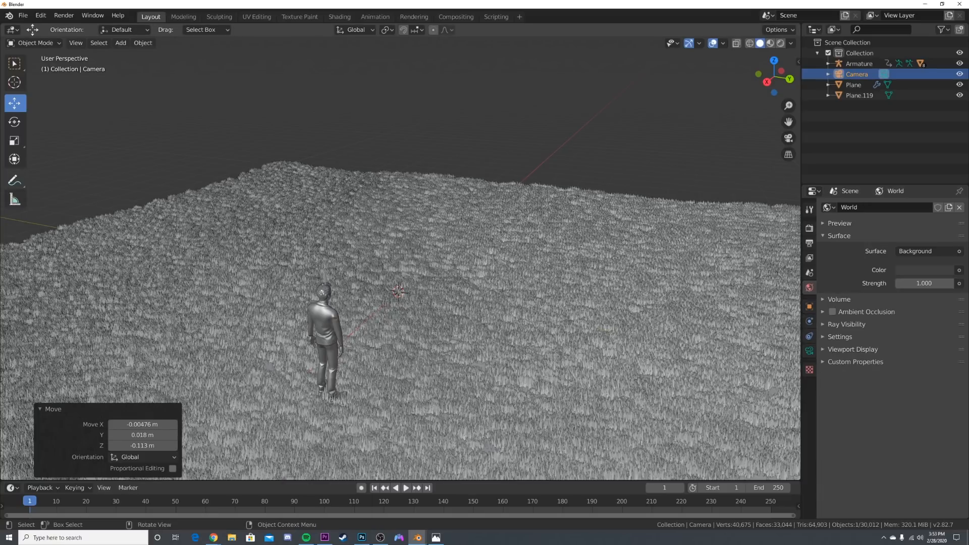
{"action": "key", "text": "alt+Tab"}
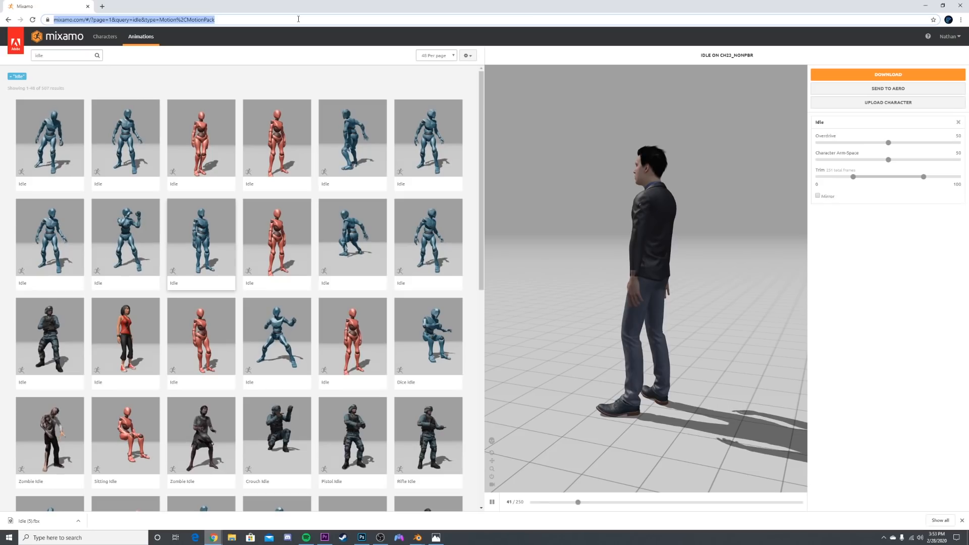
{"action": "left_click", "coordinate": [298, 19]}
{"action": "type", "text": "hdr"}
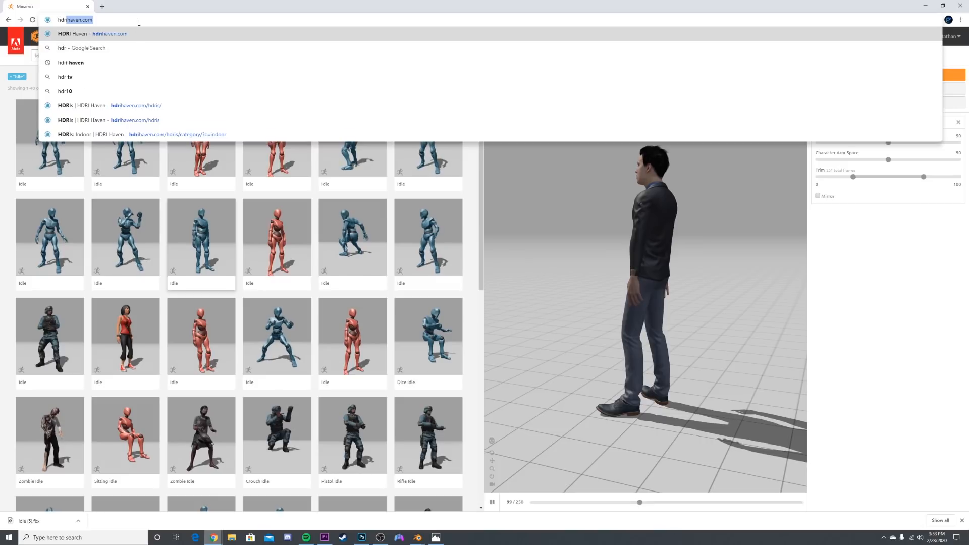
{"action": "key", "text": "Return"}
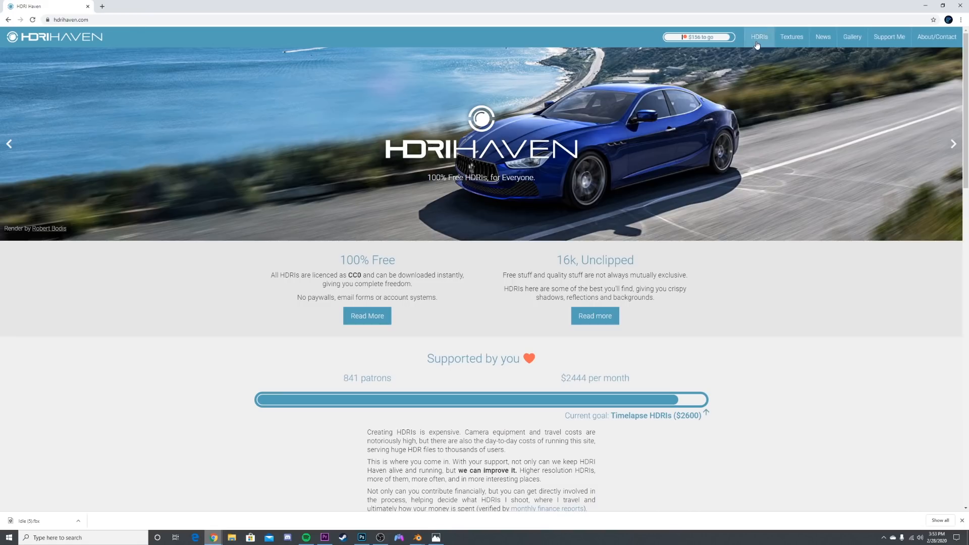
Browse HDRI Haven's Outdoor category and view the Sunflowers HDRI with its download sizes.
{"action": "scroll", "coordinate": [543, 331], "scroll_direction": "down", "scroll_amount": 7}
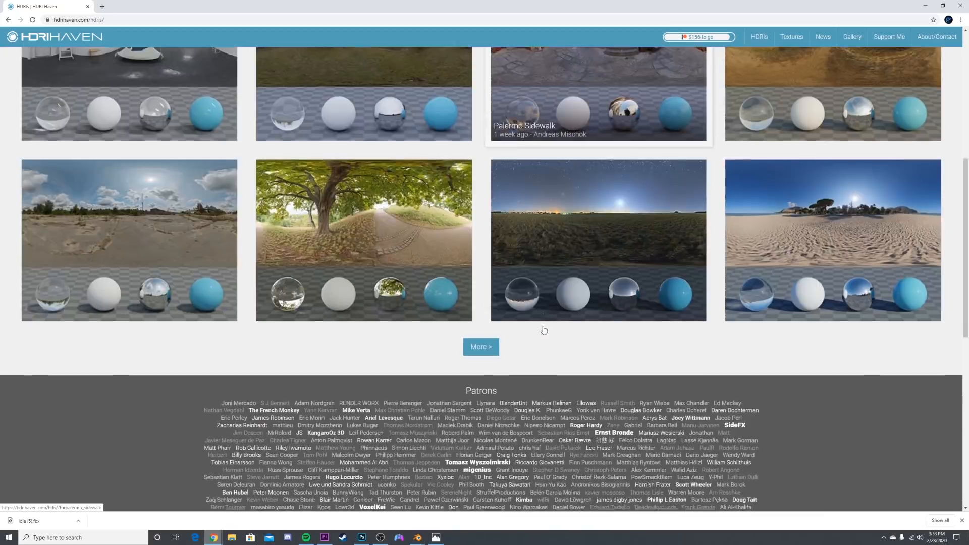
{"action": "scroll", "coordinate": [543, 331], "scroll_direction": "up", "scroll_amount": 7}
{"action": "left_click", "coordinate": [143, 224]}
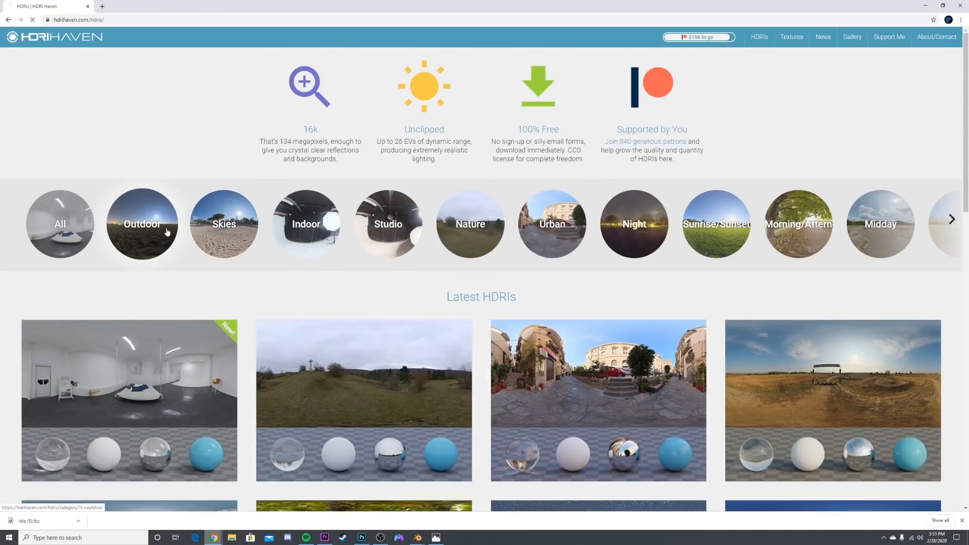
{"action": "left_click", "coordinate": [843, 388]}
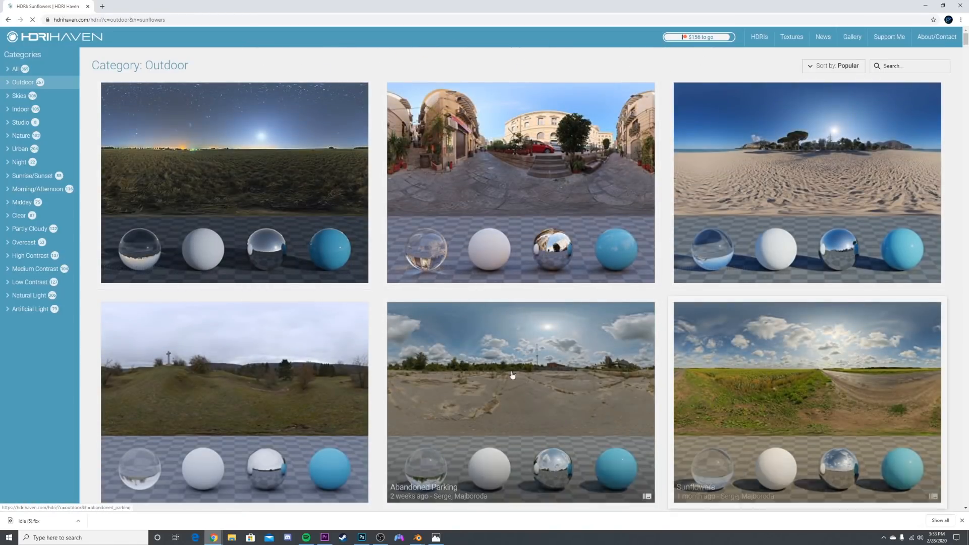
{"action": "scroll", "coordinate": [662, 348], "scroll_direction": "down", "scroll_amount": 5}
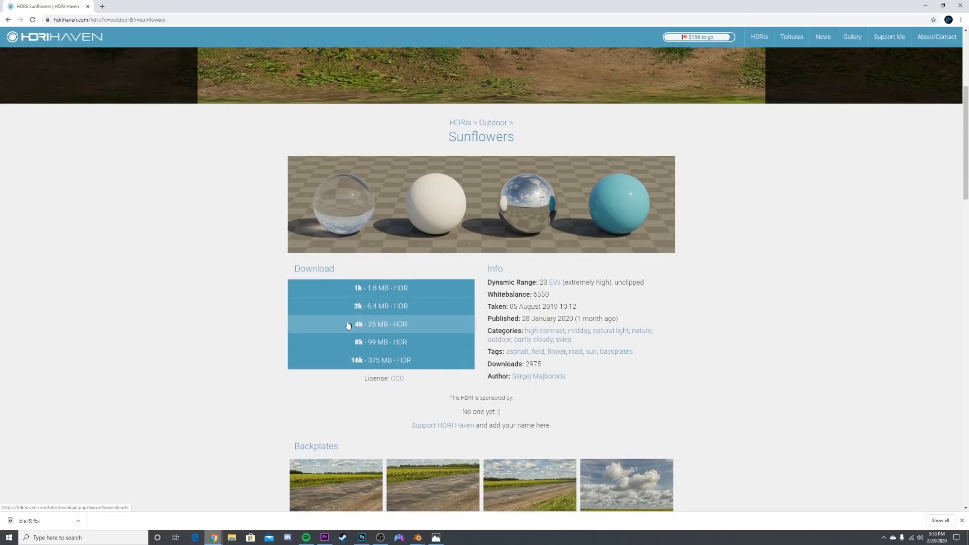
{"action": "scroll", "coordinate": [577, 297], "scroll_direction": "up", "scroll_amount": 4}
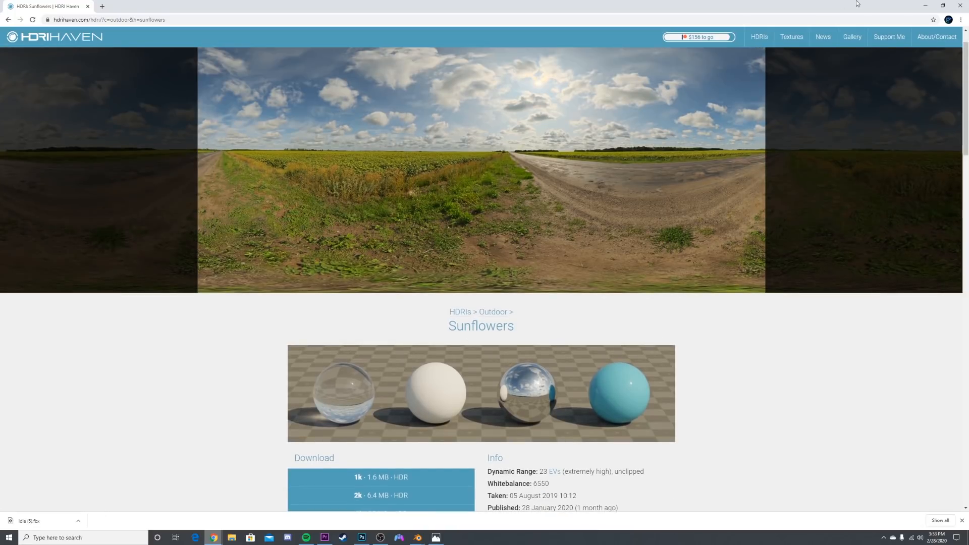
Switch back to Blender and set the world colour to an Environment Texture using sunflowers_4k (1).hdr from the Desktop.
{"action": "left_click", "coordinate": [919, 6]}
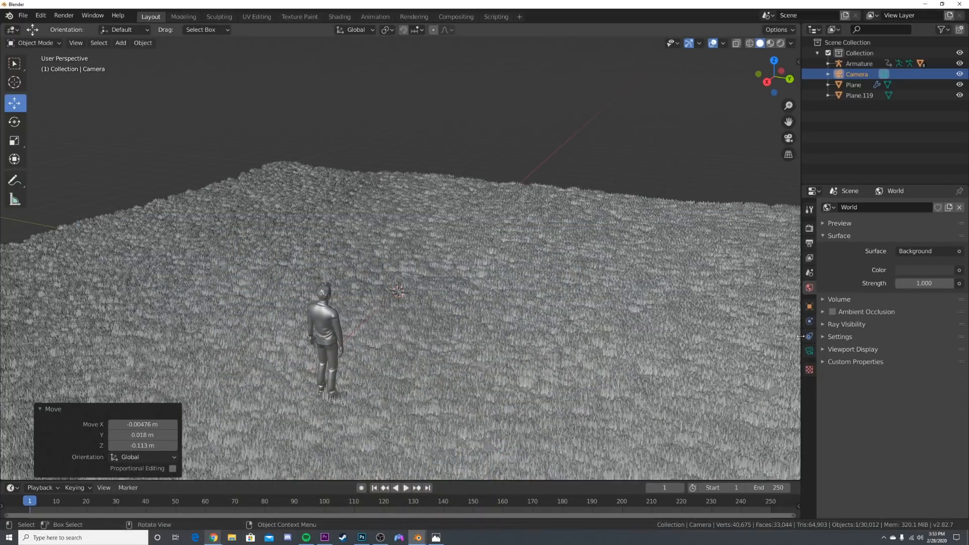
{"action": "left_click", "coordinate": [960, 271]}
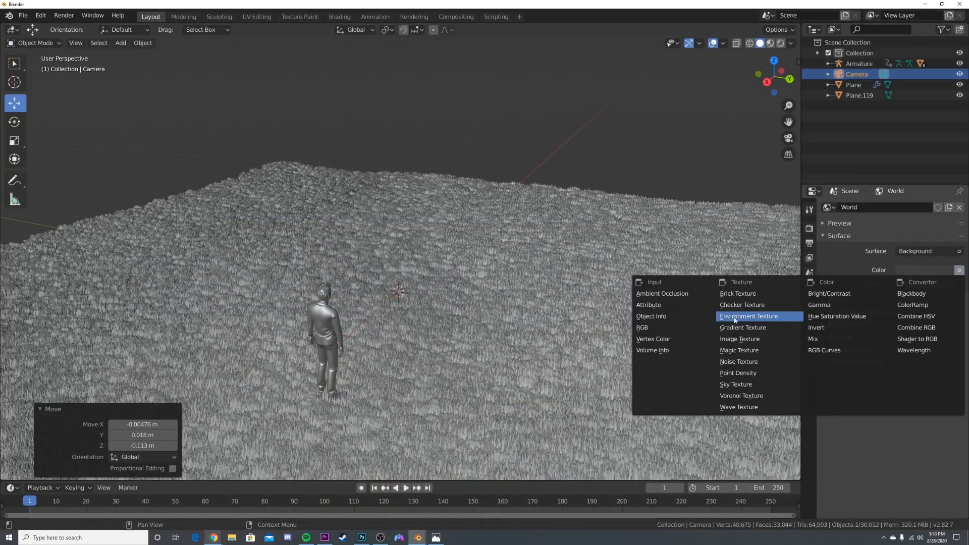
{"action": "left_click", "coordinate": [737, 317]}
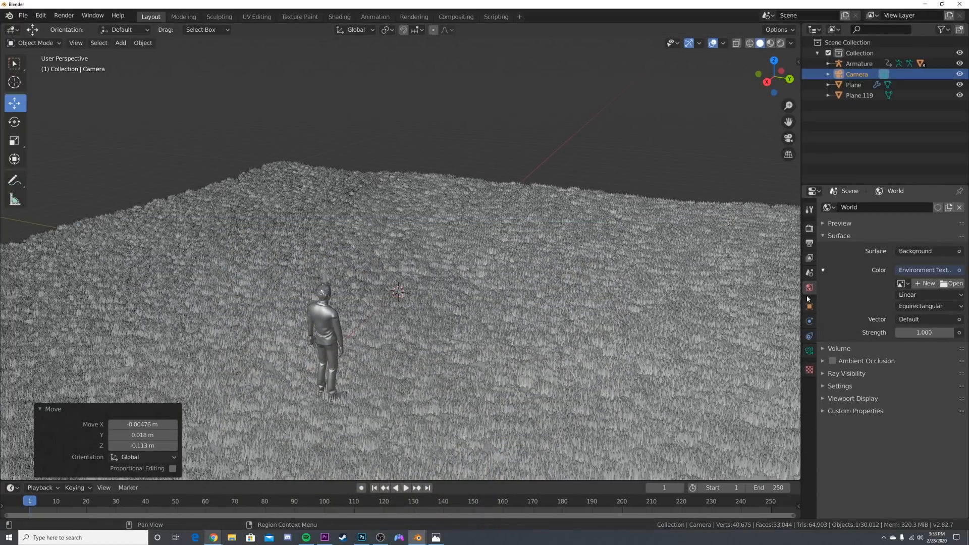
{"action": "left_click", "coordinate": [951, 283]}
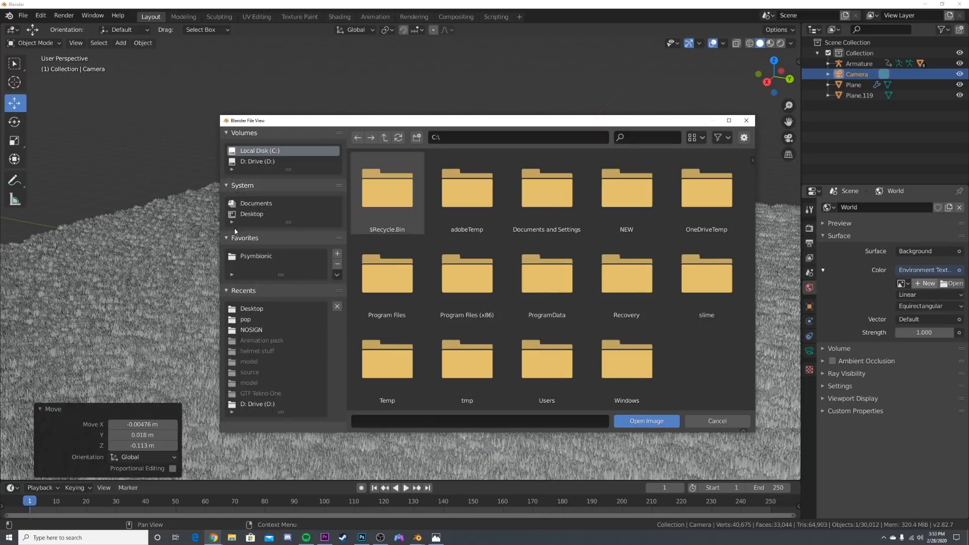
{"action": "scroll", "coordinate": [587, 344], "scroll_direction": "down", "scroll_amount": 3}
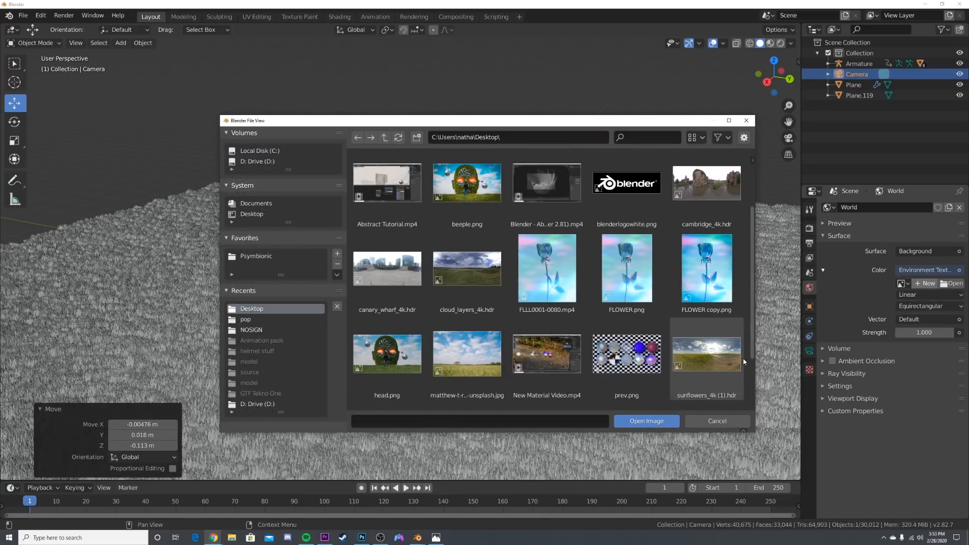
{"action": "double_click", "coordinate": [702, 366]}
Check the sunflower sky lighting through the camera in rendered shading and return to a solid view of the field.
{"action": "key", "text": "KP_0"}
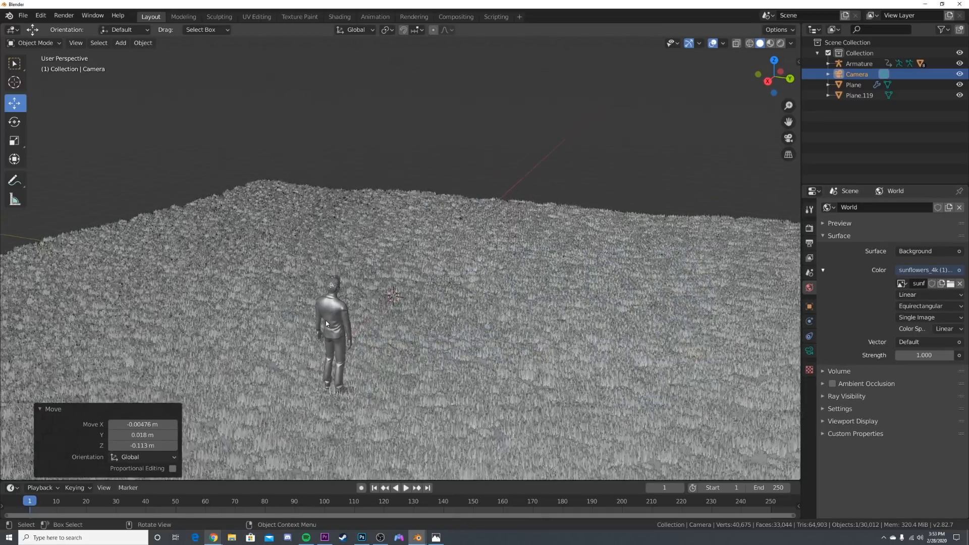
{"action": "key", "text": "z"}
{"action": "left_click", "coordinate": [376, 310]}
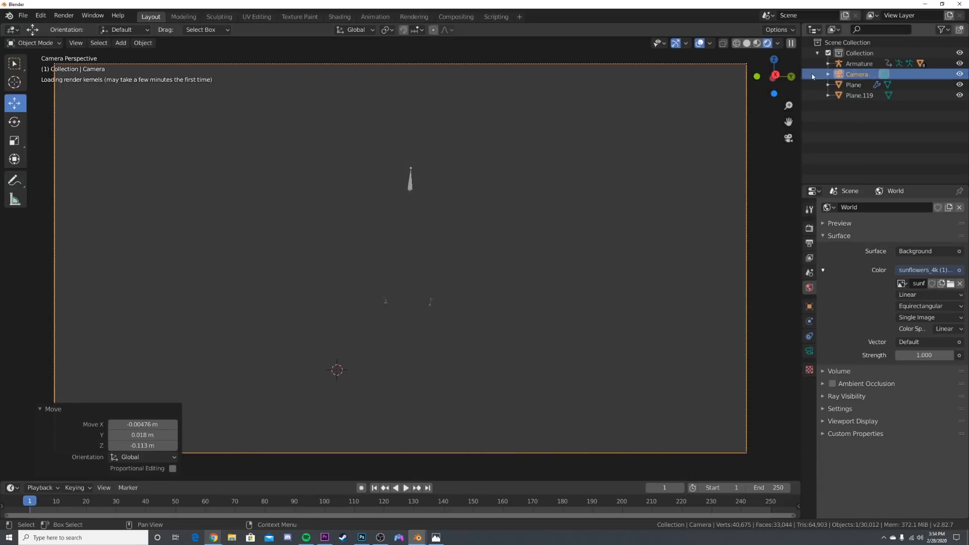
{"action": "left_click", "coordinate": [781, 44]}
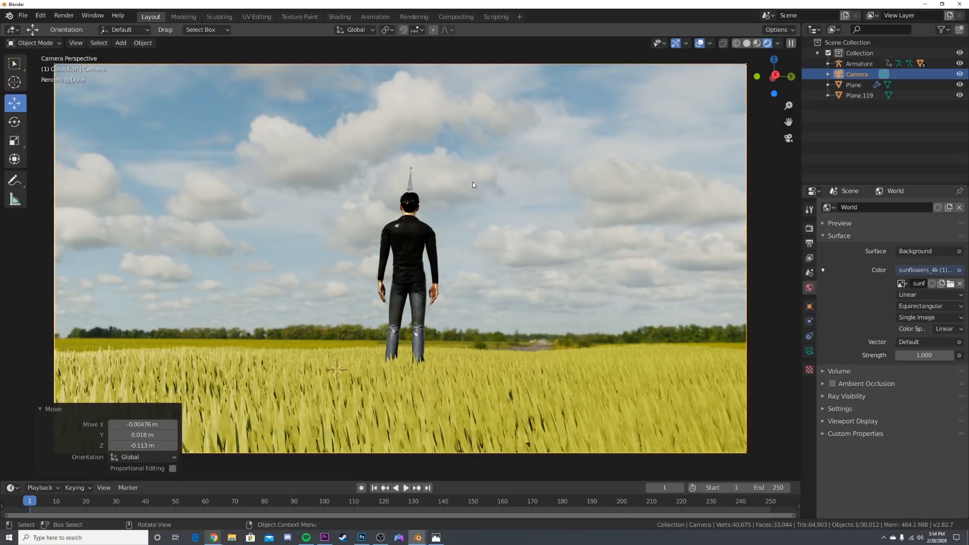
{"action": "key", "text": "z"}
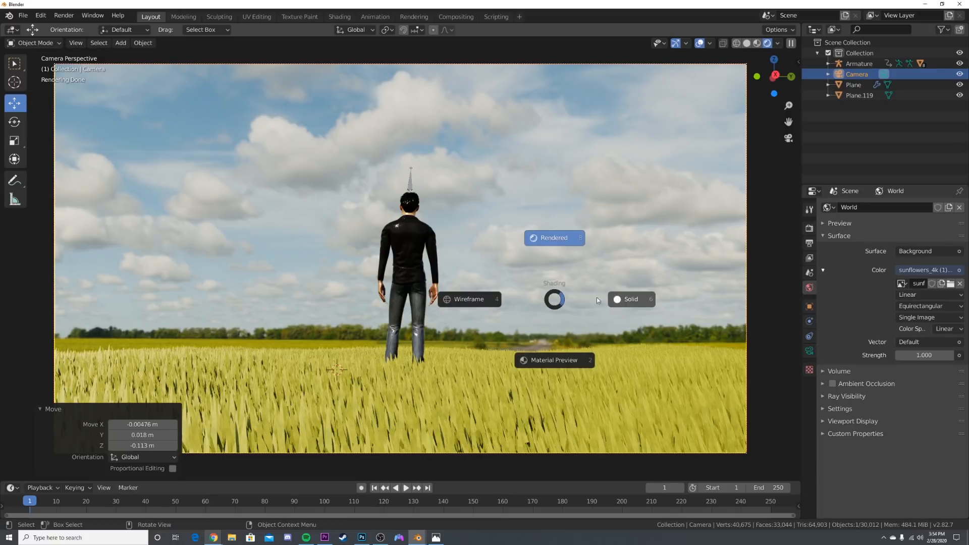
{"action": "left_click", "coordinate": [564, 282]}
{"action": "middle_click_drag", "start_coordinate": [561, 281], "coordinate": [523, 286]}
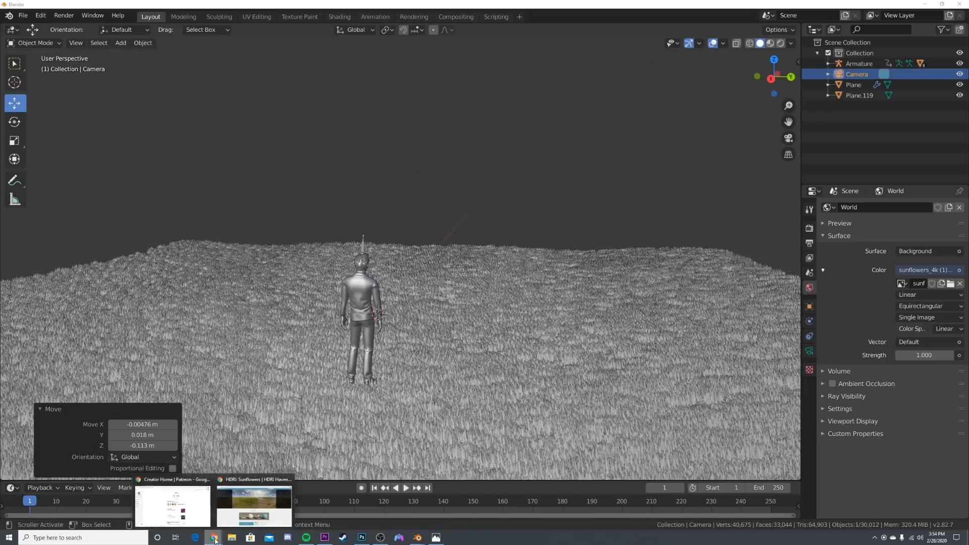
Open Unsplash in the browser, search for "field" and look through the photos for a grass-and-sky background.
{"action": "left_click", "coordinate": [255, 502]}
{"action": "left_click", "coordinate": [229, 18]}
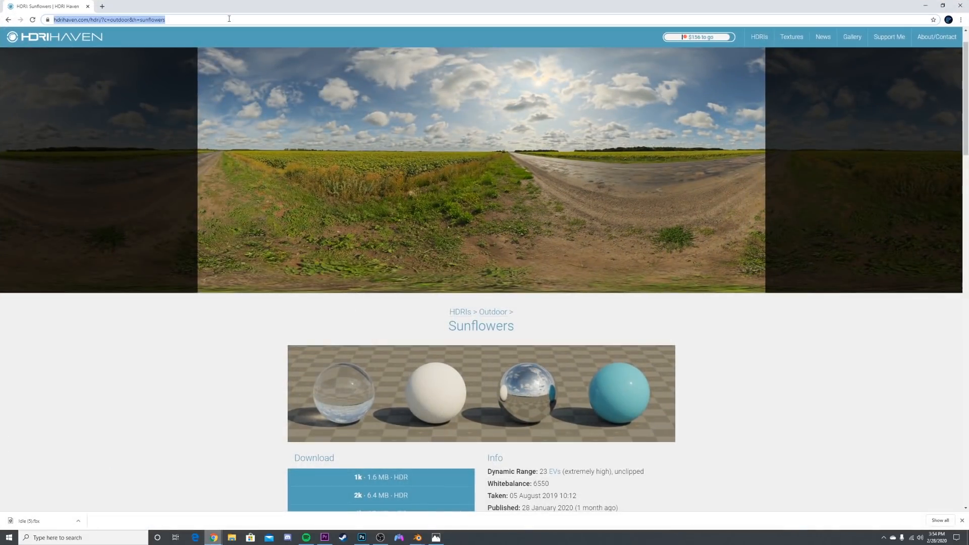
{"action": "type", "text": "uns"}
{"action": "key", "text": "Return"}
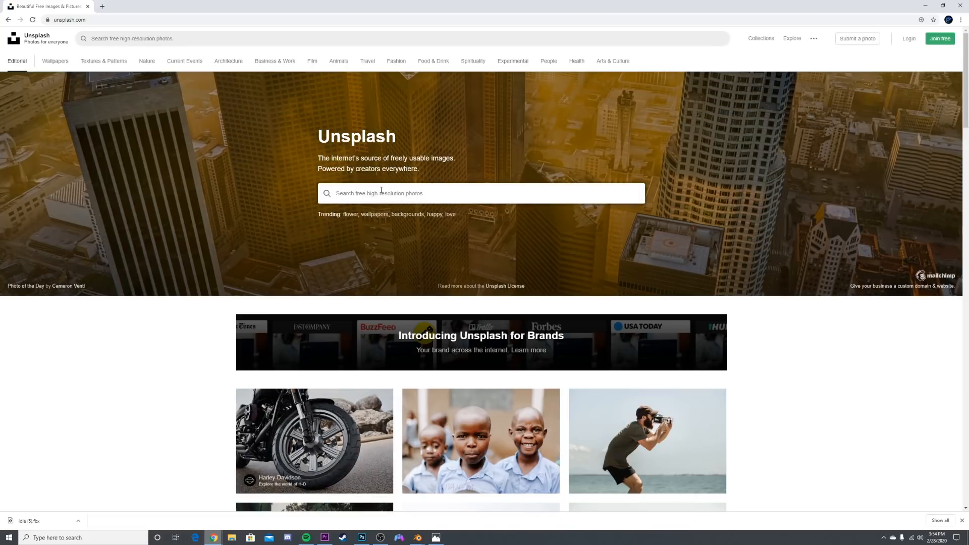
{"action": "left_click", "coordinate": [381, 190]}
{"action": "type", "text": "field"}
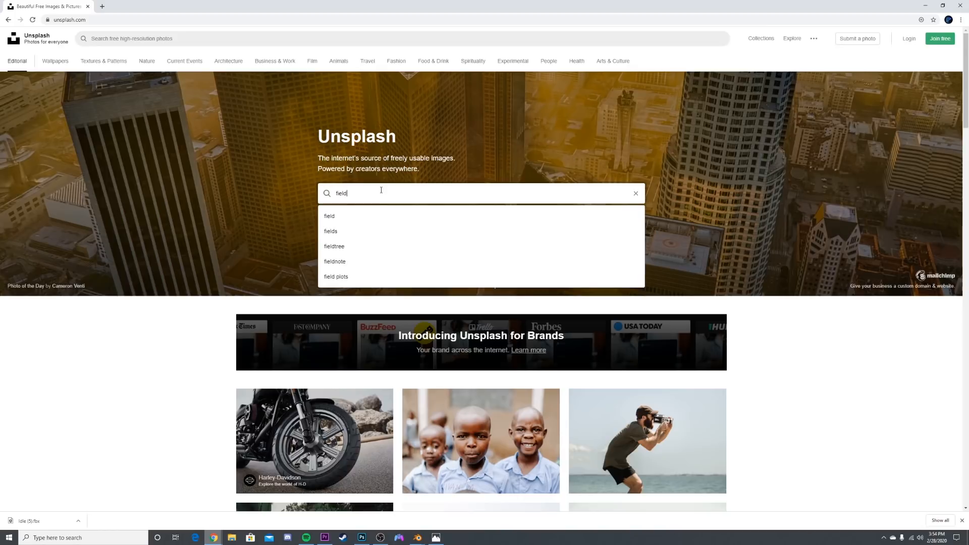
{"action": "key", "text": "Return"}
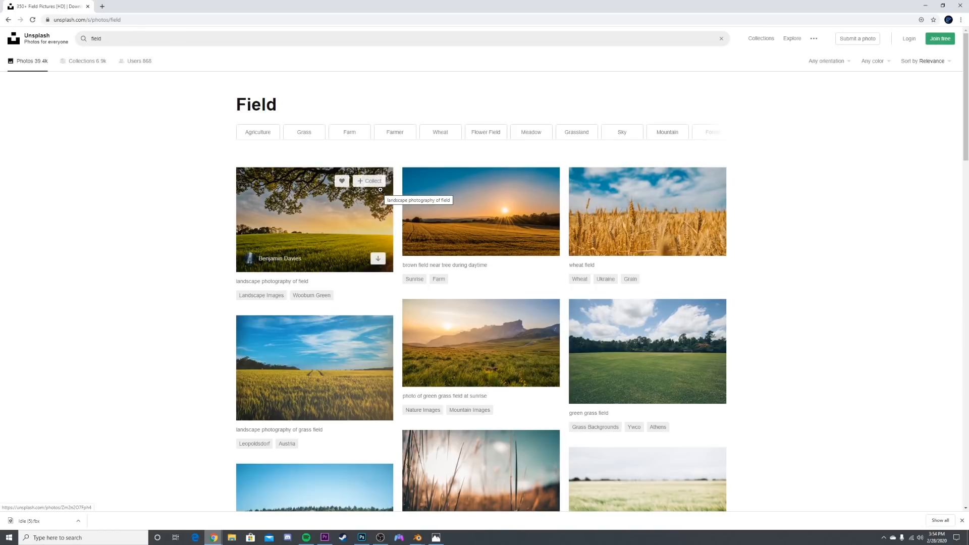
{"action": "scroll", "coordinate": [520, 329], "scroll_direction": "down", "scroll_amount": 4}
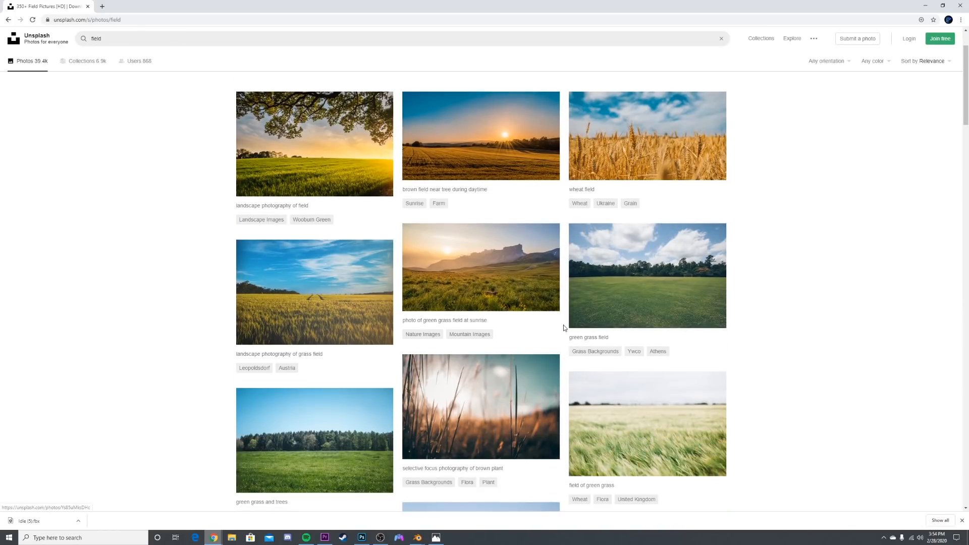
{"action": "scroll", "coordinate": [520, 329], "scroll_direction": "down", "scroll_amount": 8}
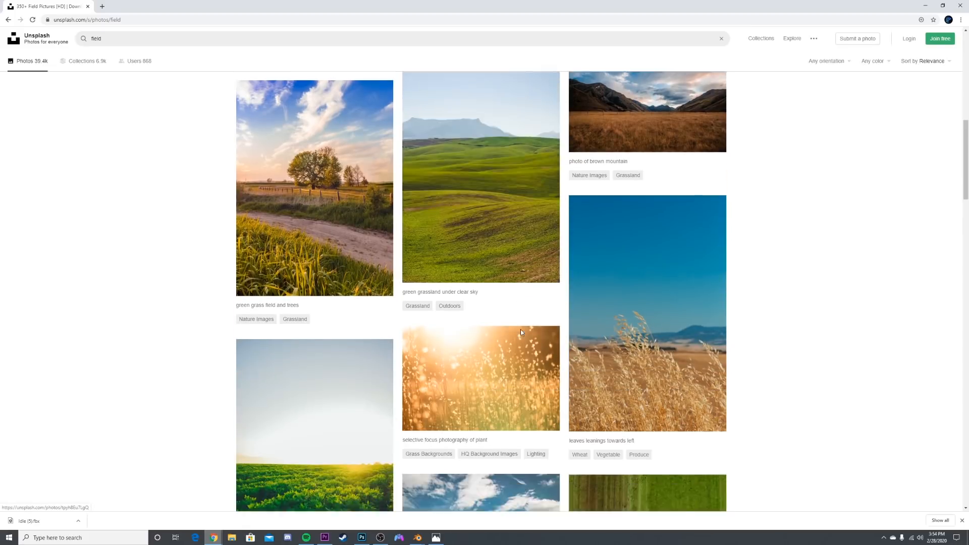
{"action": "scroll", "coordinate": [366, 242], "scroll_direction": "down", "scroll_amount": 10}
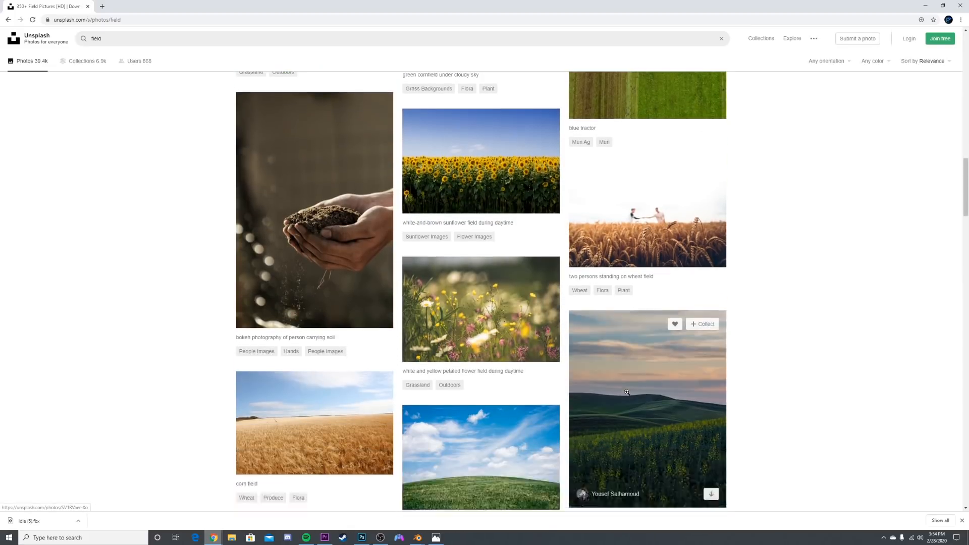
{"action": "scroll", "coordinate": [453, 312], "scroll_direction": "down", "scroll_amount": 2}
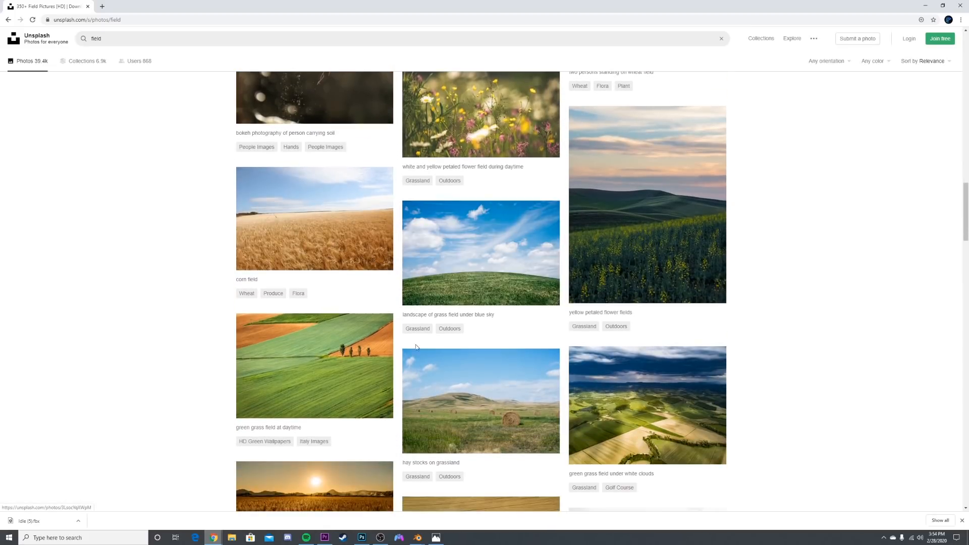
{"action": "scroll", "coordinate": [453, 313], "scroll_direction": "down", "scroll_amount": 4}
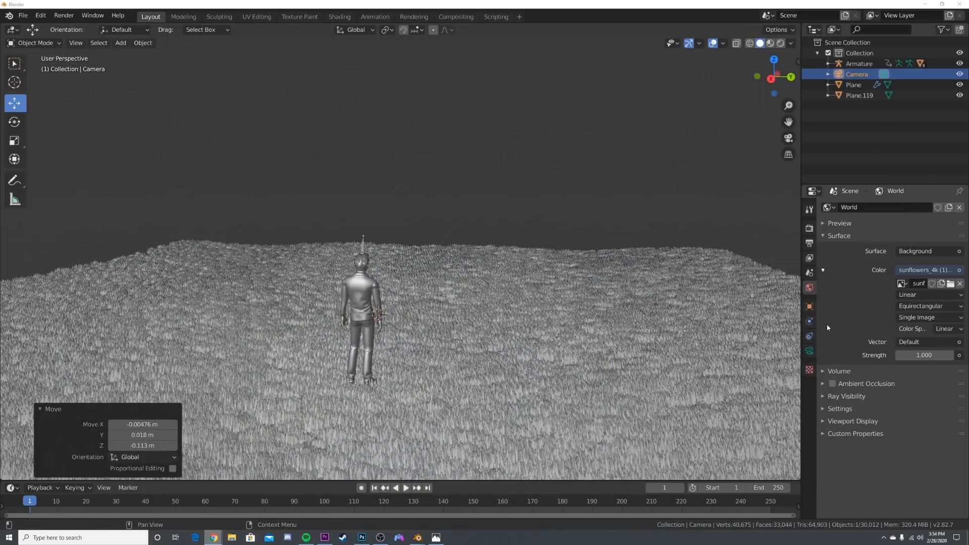
Search the add-on preferences for "imag", check that Import Images as Planes is enabled, and close the preferences.
{"action": "left_click", "coordinate": [41, 15]}
{"action": "left_click", "coordinate": [63, 166]}
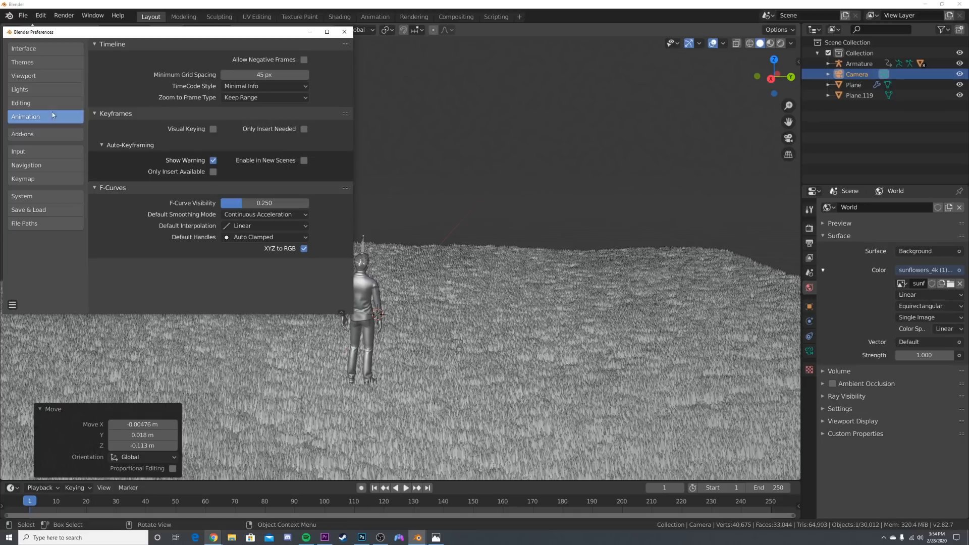
{"action": "left_click", "coordinate": [39, 141]}
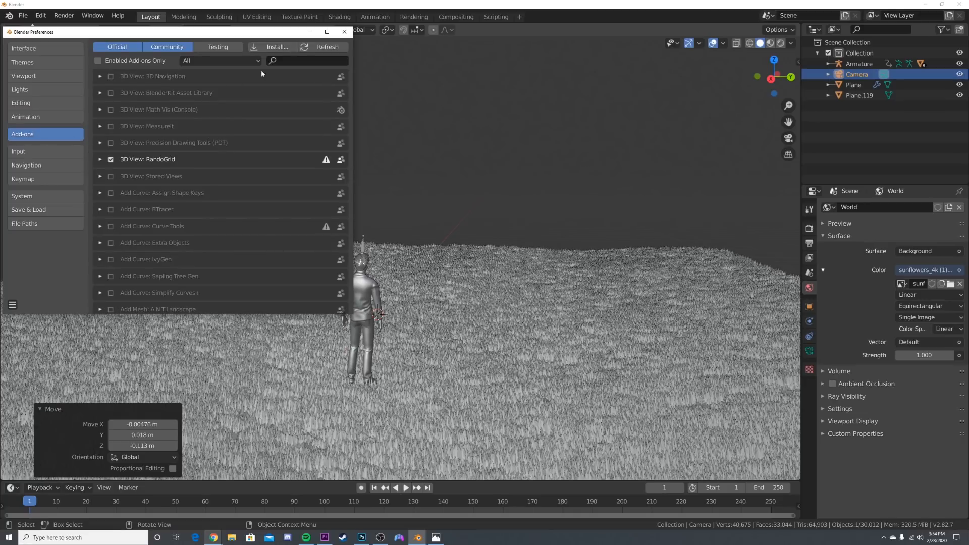
{"action": "left_click", "coordinate": [281, 60]}
{"action": "type", "text": "imag"}
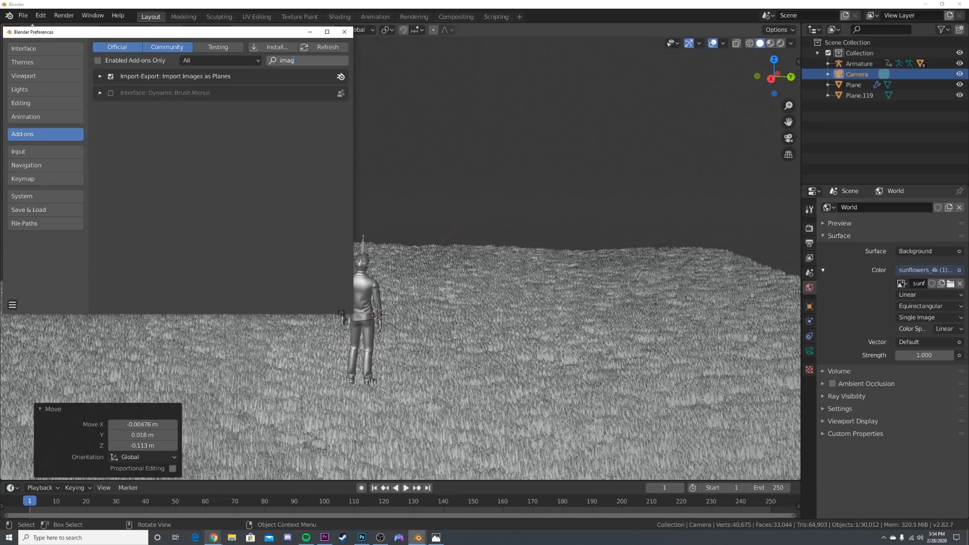
{"action": "left_click", "coordinate": [342, 34]}
Import the cloudy blue-sky field photo from the Desktop as an image plane with an Emit material.
{"action": "key", "text": "shift+a"}
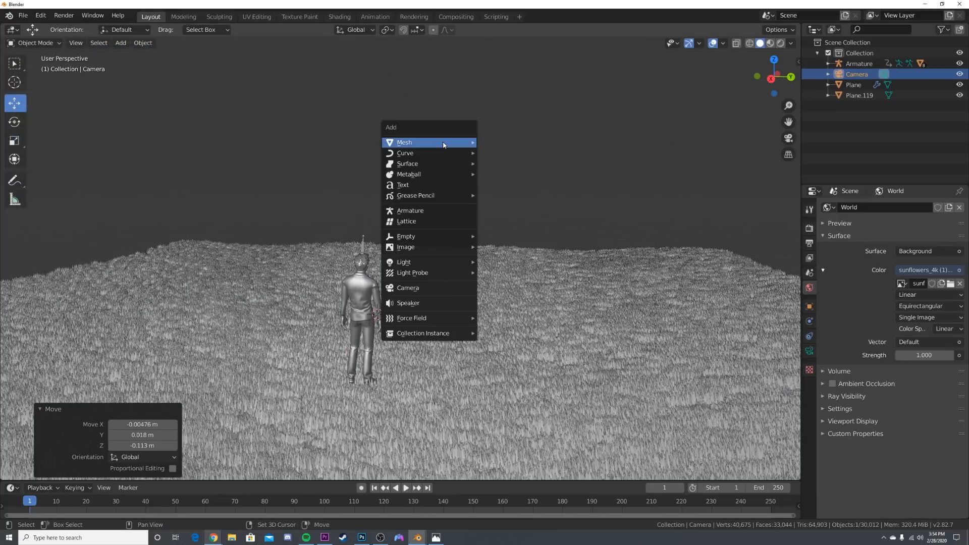
{"action": "mouse_move", "coordinate": [409, 247]}
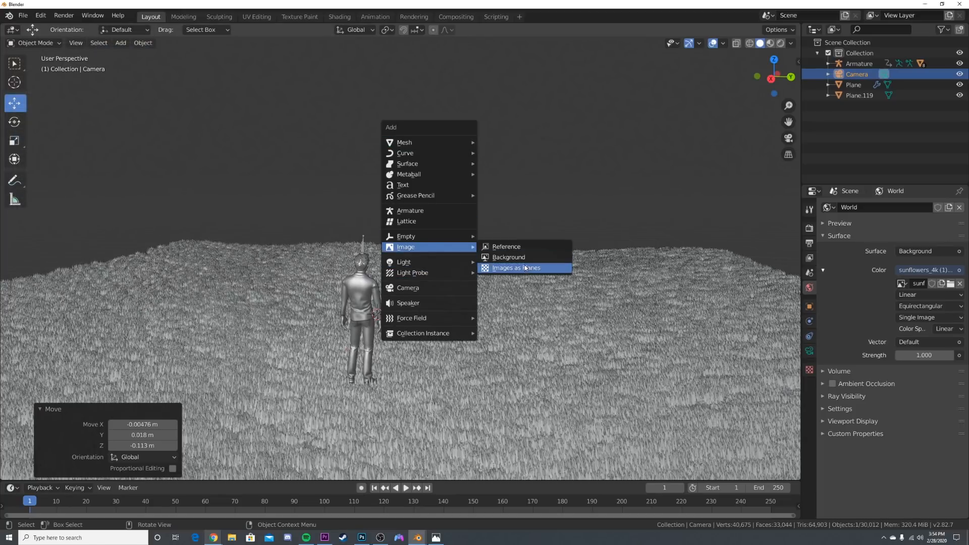
{"action": "left_click", "coordinate": [520, 270]}
{"action": "left_click", "coordinate": [265, 214]}
{"action": "scroll", "coordinate": [531, 330], "scroll_direction": "down", "scroll_amount": 4}
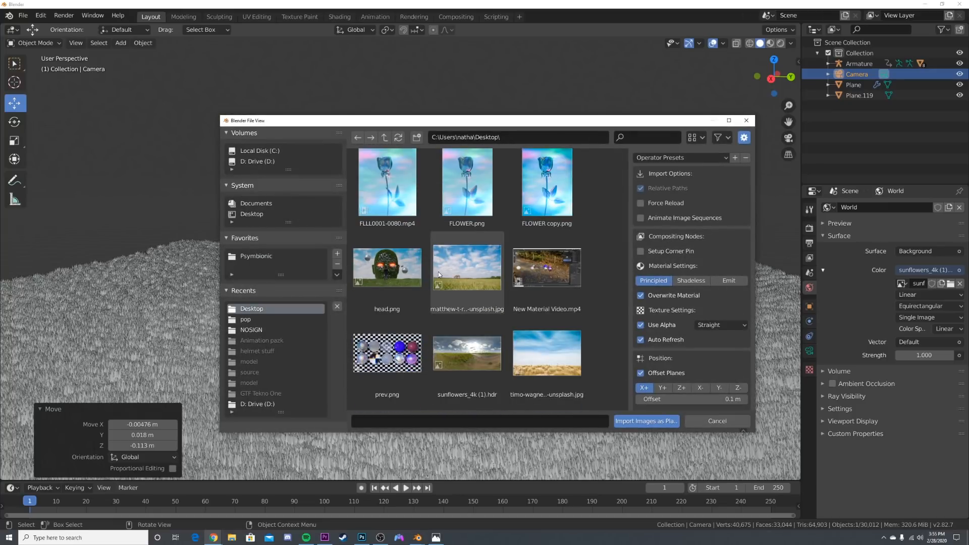
{"action": "left_click", "coordinate": [466, 261]}
{"action": "left_click", "coordinate": [726, 280]}
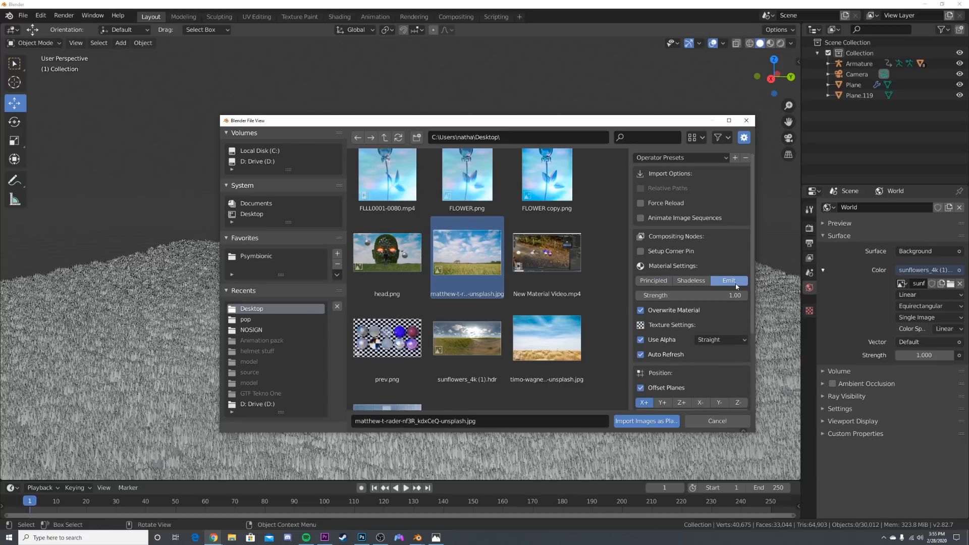
{"action": "left_click", "coordinate": [631, 423]}
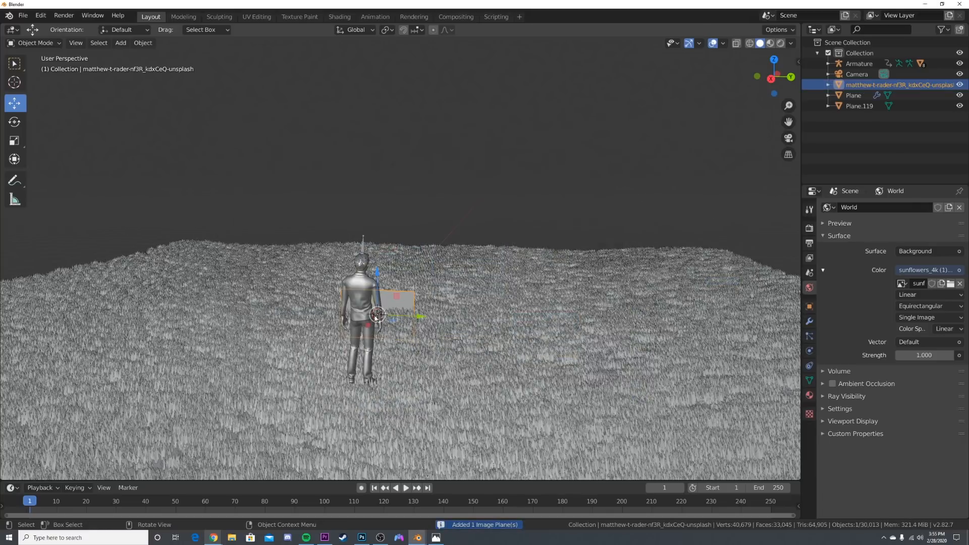
Move the image plane about 18.7 m in the negative X direction, beyond the far edge of the grass field.
{"action": "middle_click_drag", "start_coordinate": [466, 260], "coordinate": [416, 286]}
{"action": "scroll", "coordinate": [417, 289], "scroll_direction": "down", "scroll_amount": 6}
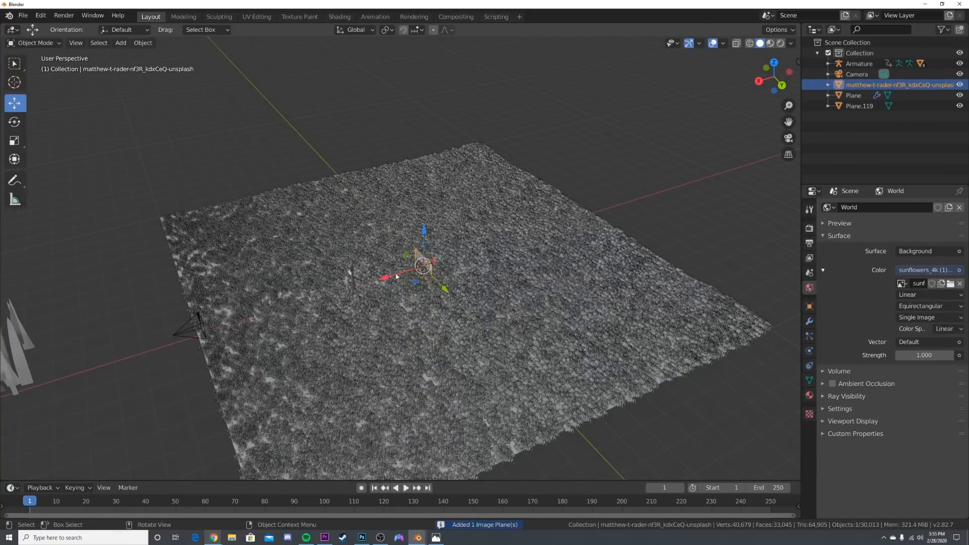
{"action": "key", "text": "g"}
{"action": "key", "text": "x"}
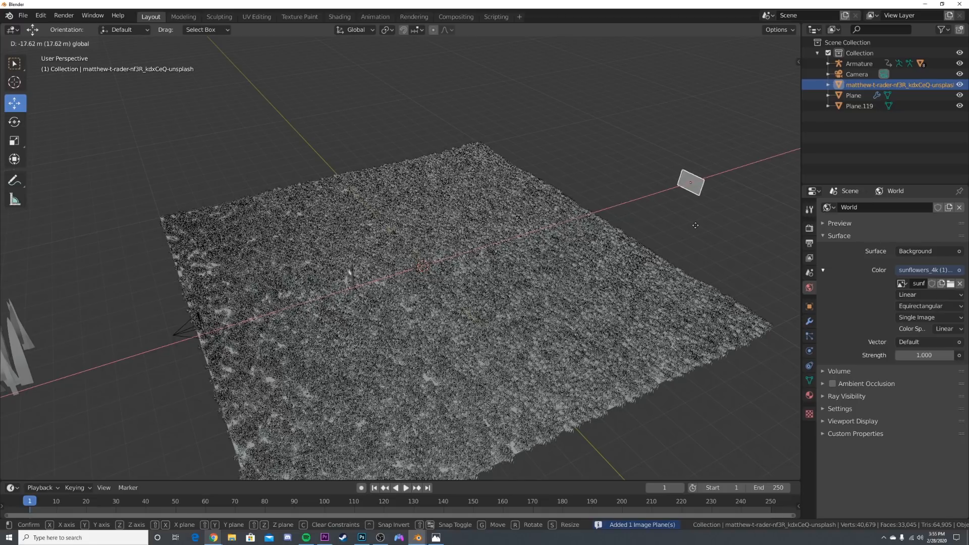
{"action": "left_click", "coordinate": [696, 227]}
Look through the camera in material preview and shift the image plane about 2.89 m along Y, behind the character.
{"action": "scroll", "coordinate": [696, 228], "scroll_direction": "up", "scroll_amount": 3}
{"action": "key", "text": "KP_0"}
{"action": "key", "text": "z"}
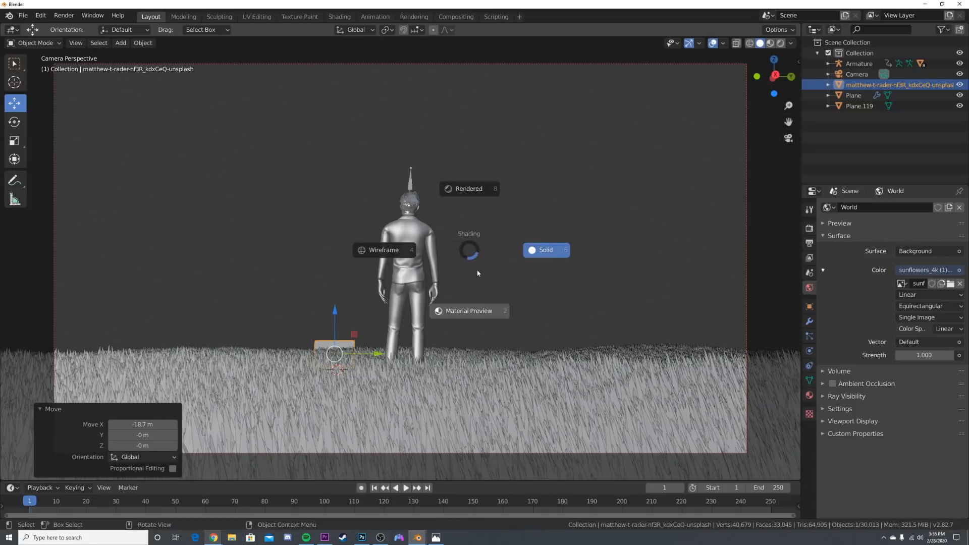
{"action": "left_click", "coordinate": [412, 345]}
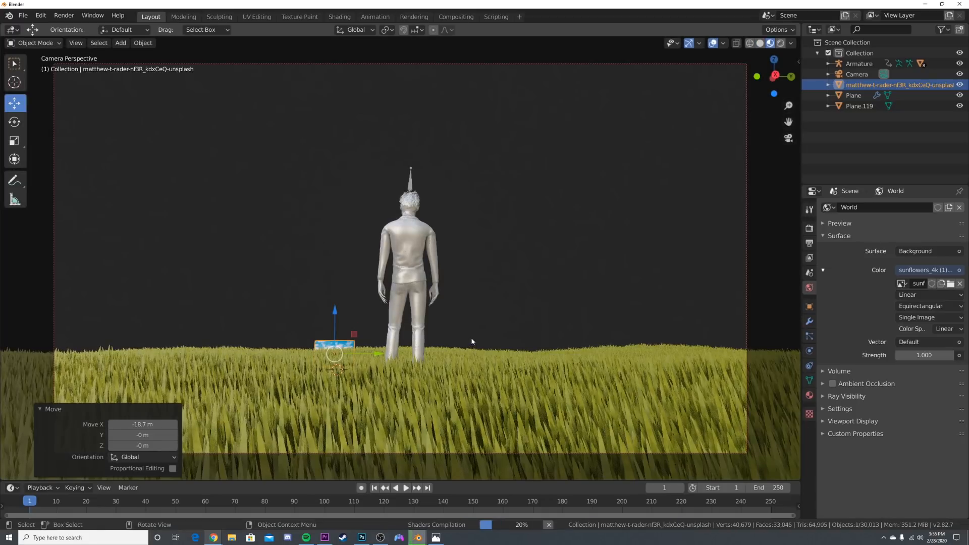
{"action": "key", "text": "g"}
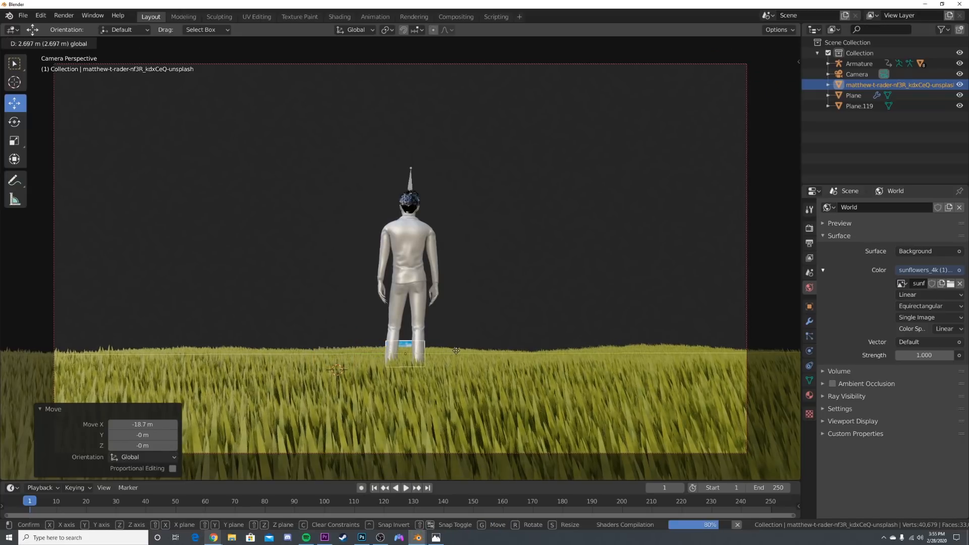
{"action": "left_click", "coordinate": [708, 345]}
Scale the image plane up to about 18.67 and raise it about 0.59 m so the sky fills the camera frame.
{"action": "key", "text": "s"}
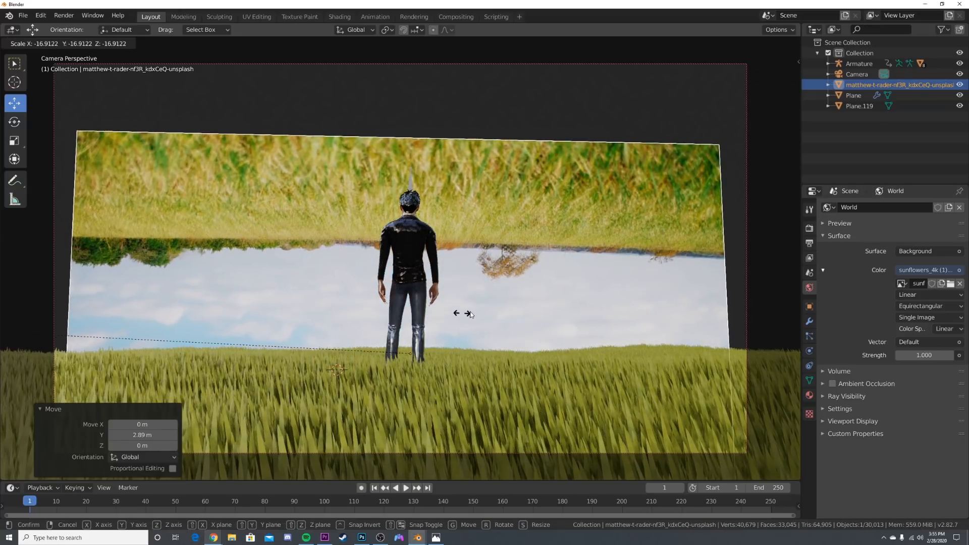
{"action": "right_click", "coordinate": [462, 313]}
{"action": "key", "text": "s"}
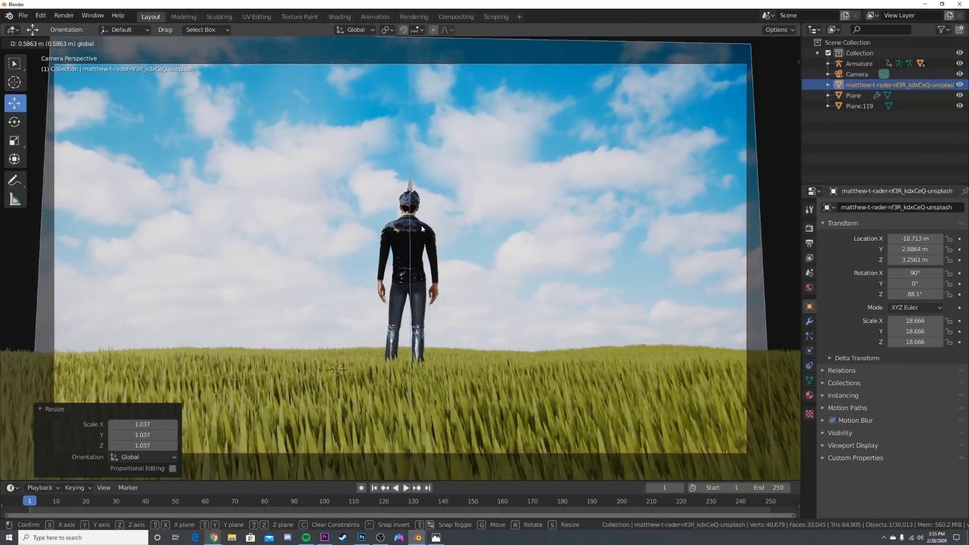
{"action": "left_click", "coordinate": [483, 287]}
Check the sky backdrop through the camera in rendered shading and return to solid shading.
{"action": "key", "text": "z"}
{"action": "left_click", "coordinate": [481, 234]}
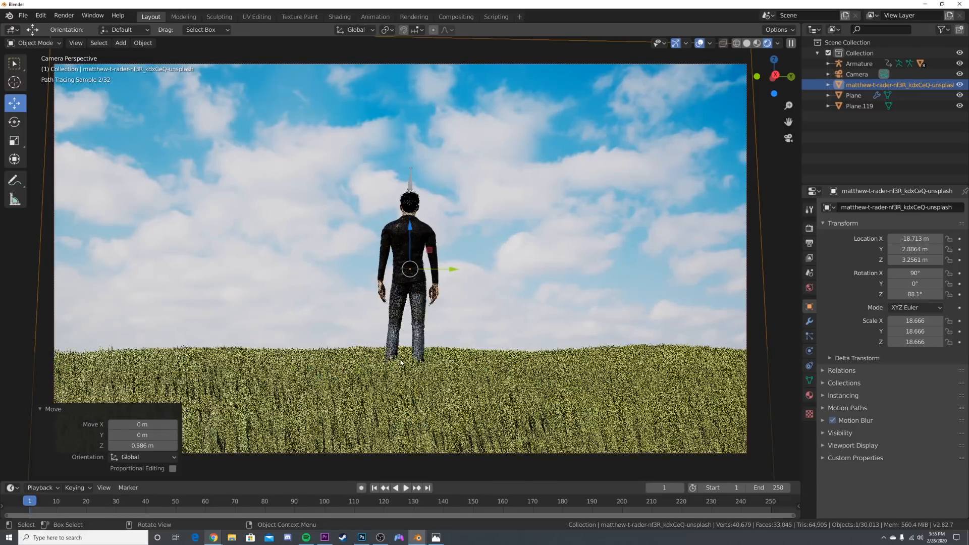
{"action": "key", "text": "z"}
{"action": "left_click", "coordinate": [539, 384]}
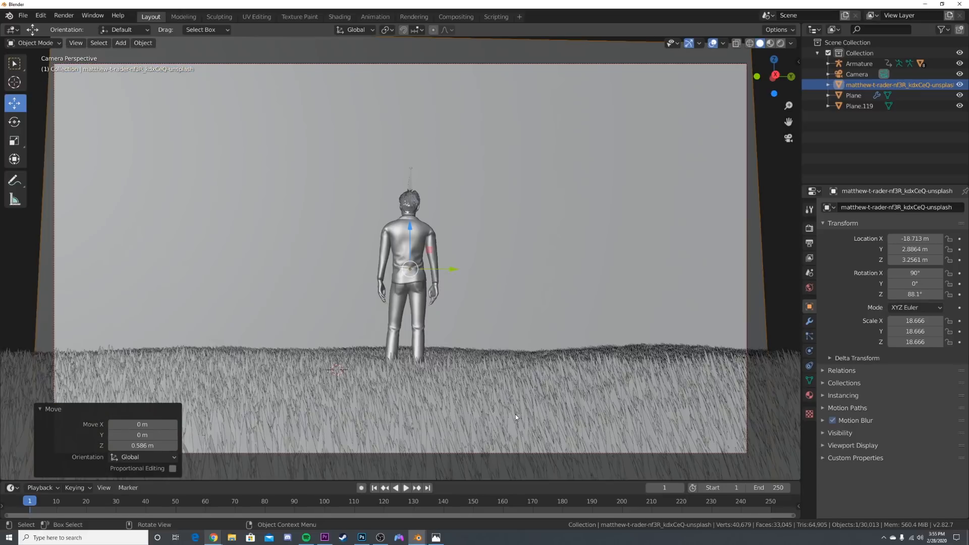
Set the grass plane's particle hair length to 1 m, then return to the camera view with the overlays hidden.
{"action": "left_click", "coordinate": [516, 414]}
{"action": "mouse_move", "coordinate": [516, 413]}
{"action": "middle_mouse_down"}
{"action": "mouse_move", "coordinate": [528, 439]}
{"action": "mouse_move", "coordinate": [537, 362]}
{"action": "middle_mouse_up"}
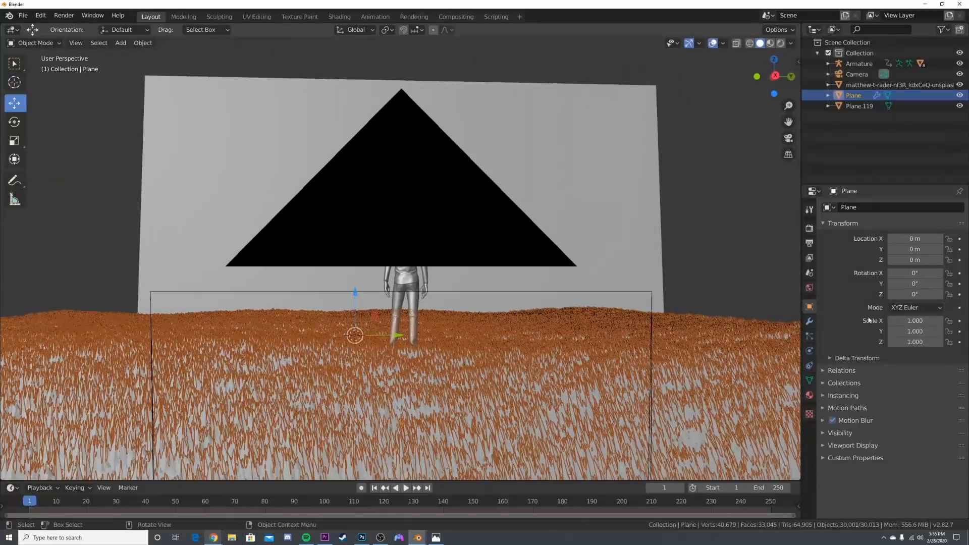
{"action": "left_click", "coordinate": [808, 228]}
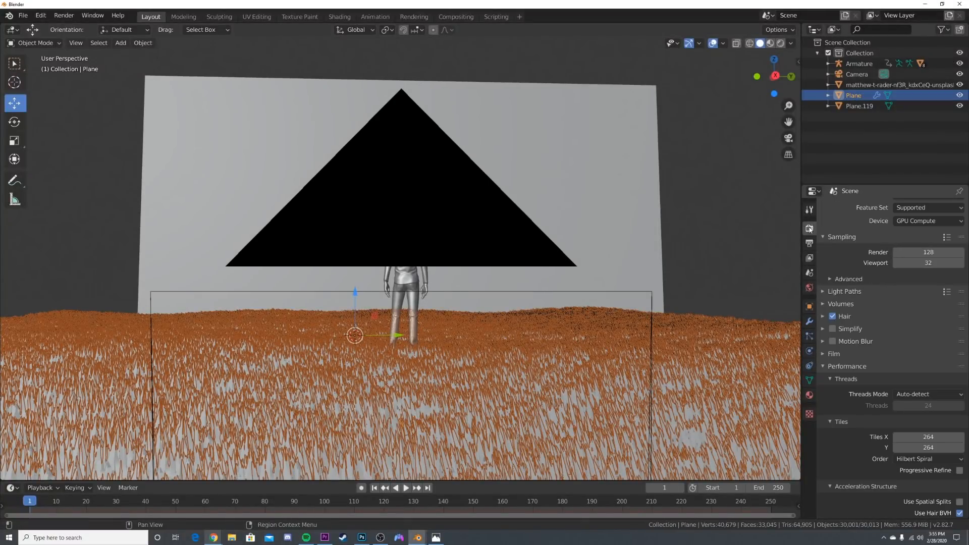
{"action": "left_click", "coordinate": [809, 335]}
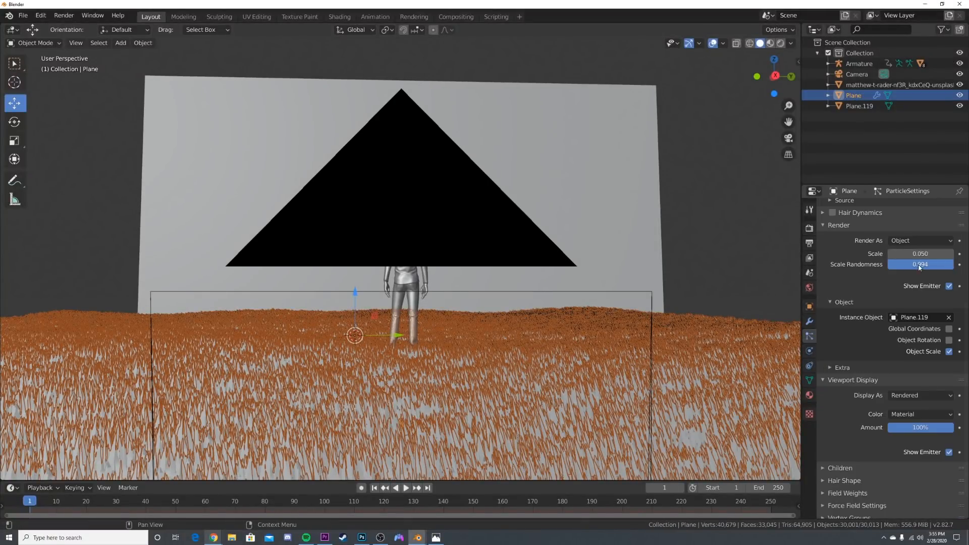
{"action": "scroll", "coordinate": [923, 282], "scroll_direction": "up", "scroll_amount": 3}
{"action": "left_click", "coordinate": [921, 293]}
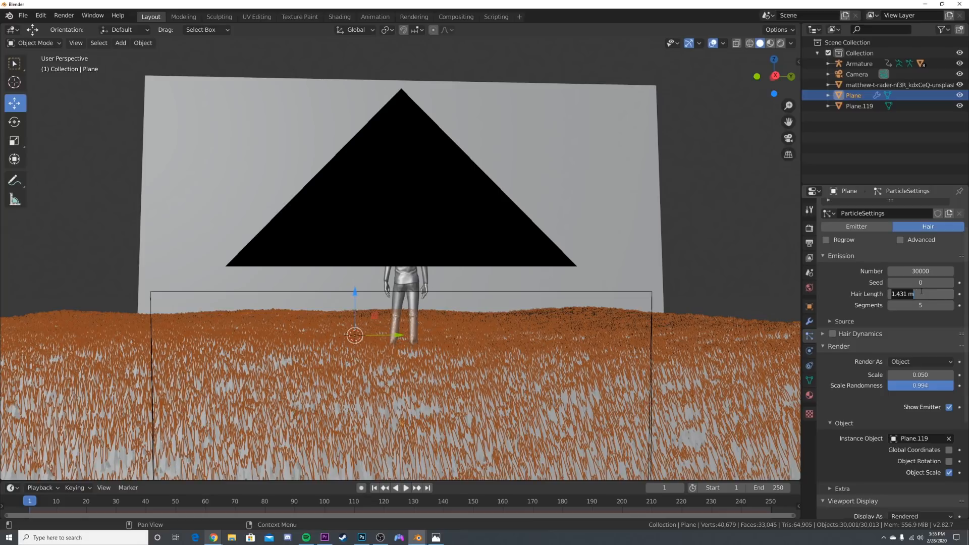
{"action": "type", "text": "1"}
{"action": "key", "text": "Return"}
{"action": "key", "text": "KP_0"}
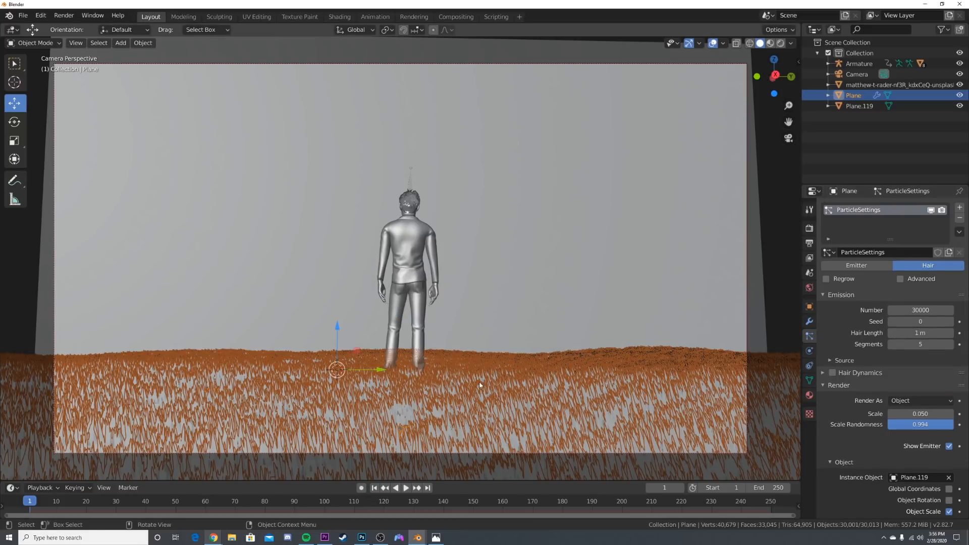
{"action": "left_click", "coordinate": [712, 44]}
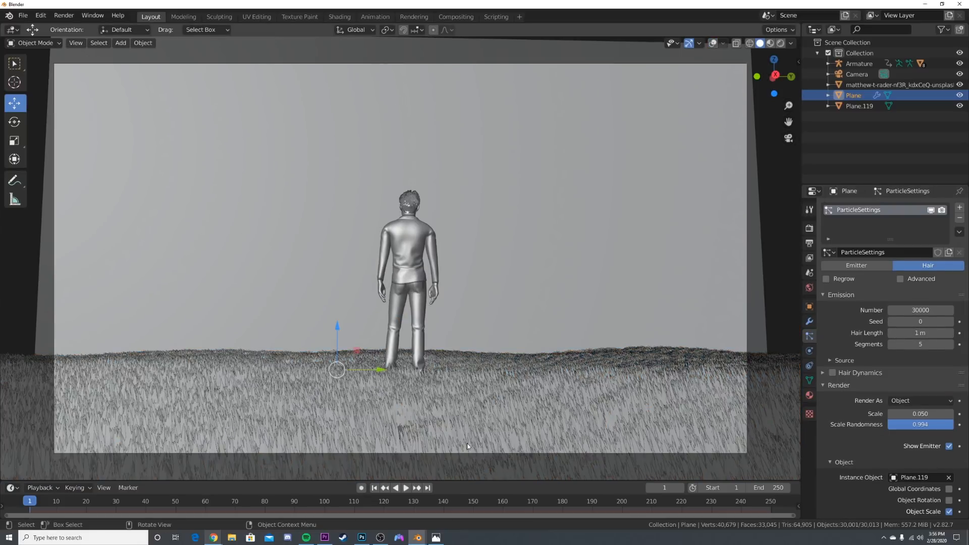
Enable advanced particle settings and rotation for the grass, with orientation axis Normal and Randomize 0.090.
{"action": "left_click", "coordinate": [901, 279]}
{"action": "left_click", "coordinate": [833, 398]}
{"action": "left_click", "coordinate": [848, 398]}
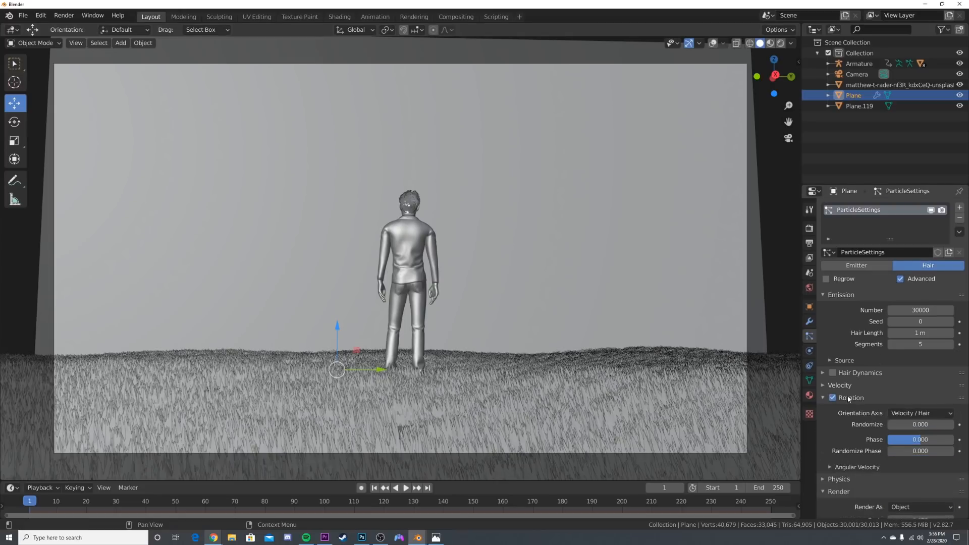
{"action": "left_click", "coordinate": [912, 413]}
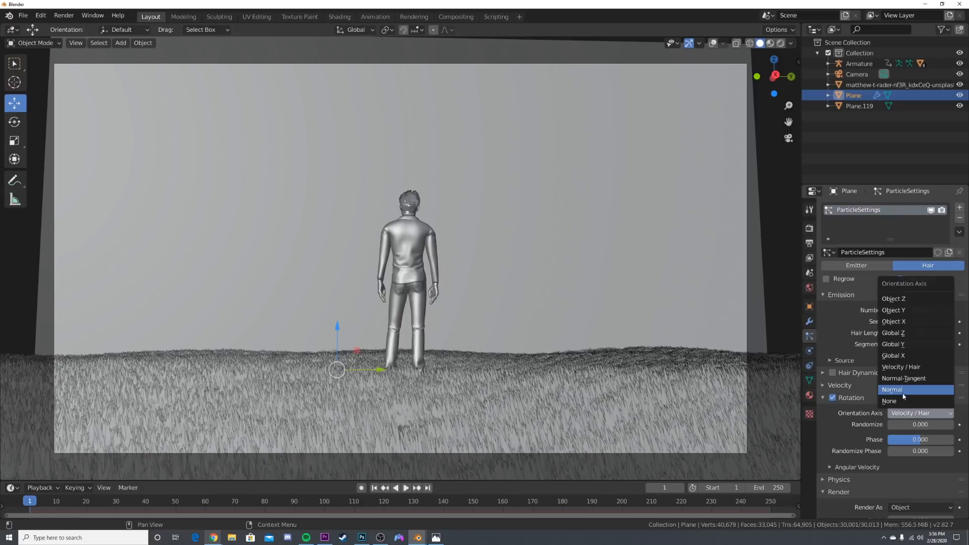
{"action": "left_click", "coordinate": [914, 401]}
{"action": "mouse_move", "coordinate": [920, 425]}
{"action": "left_mouse_down"}
{"action": "mouse_move", "coordinate": [927, 424]}
{"action": "mouse_move", "coordinate": [896, 425]}
{"action": "left_mouse_up"}
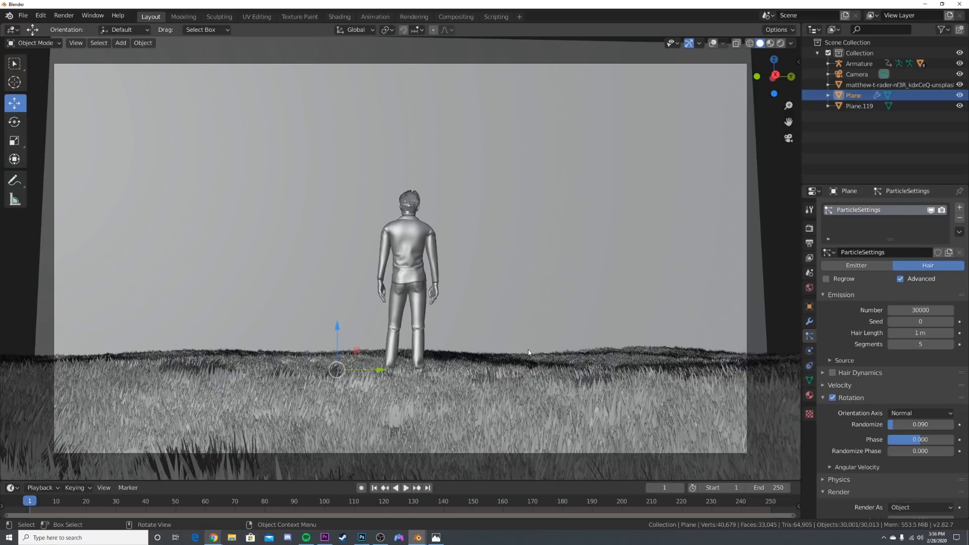
Set the grass particle number to 40000, check the field in rendered shading and return to solid shading.
{"action": "key", "text": "z"}
{"action": "left_click", "coordinate": [786, 233]}
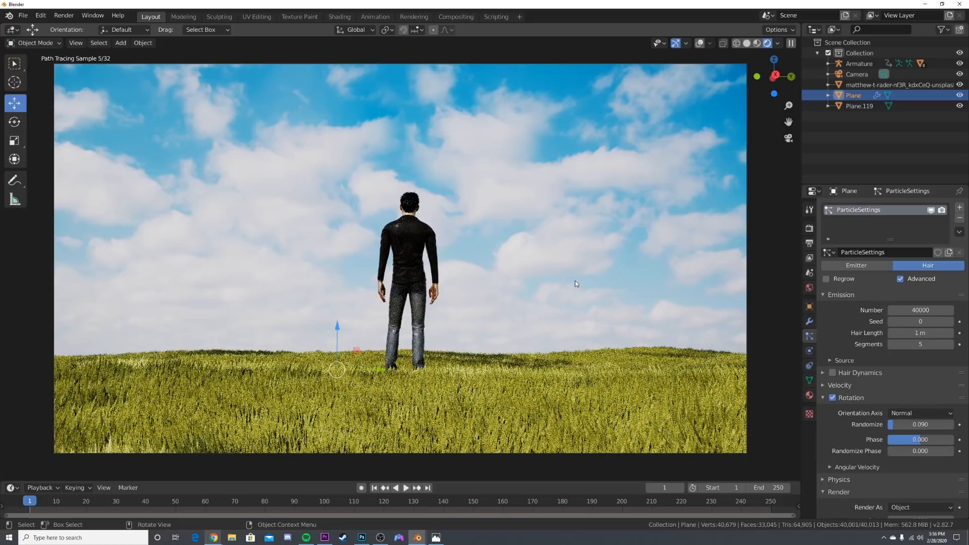
{"action": "key", "text": "z"}
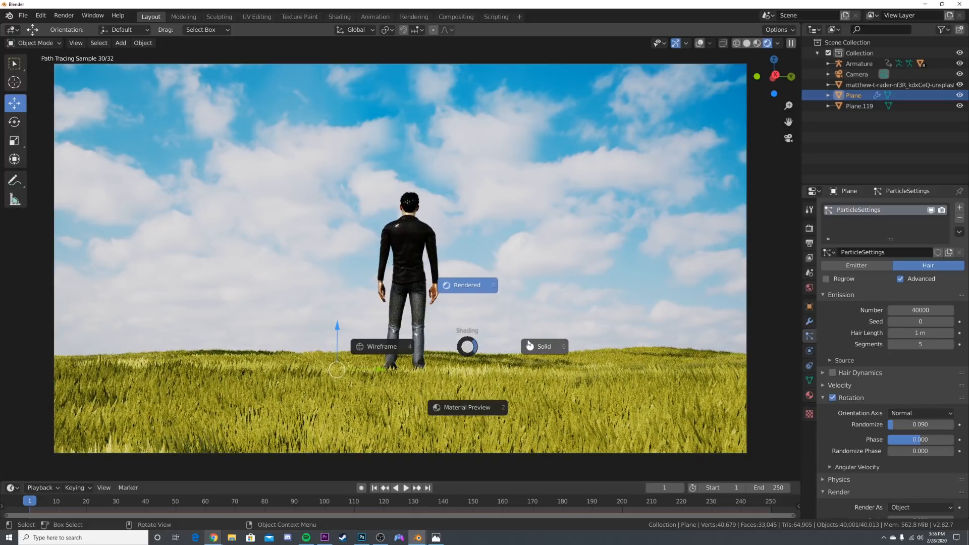
{"action": "left_click", "coordinate": [543, 347]}
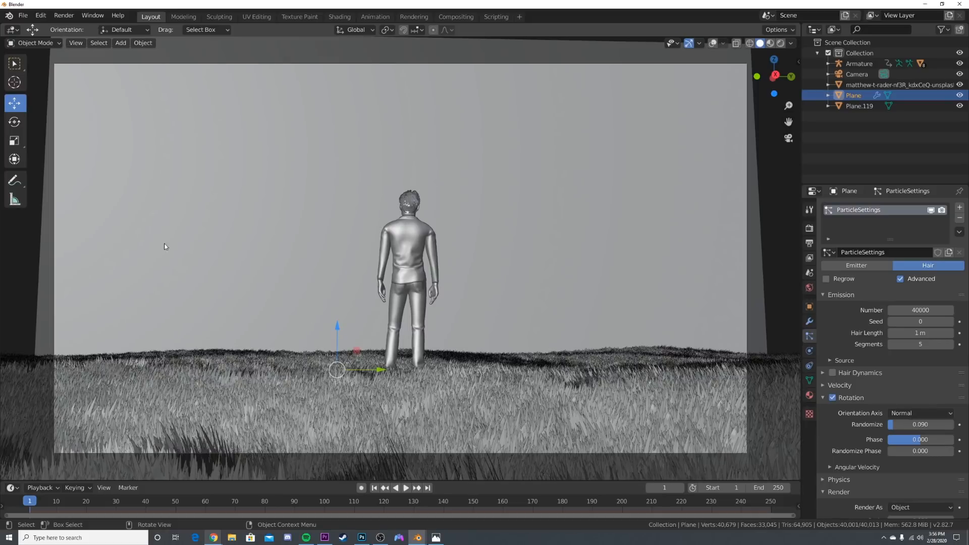
Switch to the browser, open the Blend Swap site and browse its All Blends listing of models.
{"action": "mouse_move", "coordinate": [213, 537]}
{"action": "left_click", "coordinate": [255, 500]}
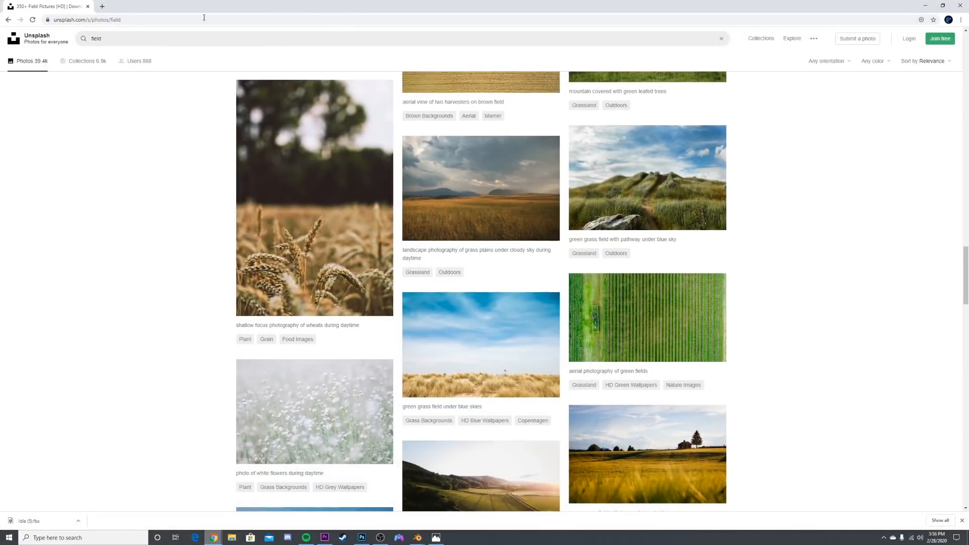
{"action": "left_click", "coordinate": [123, 20]}
{"action": "type", "text": "blendswap.com/blend/20886"}
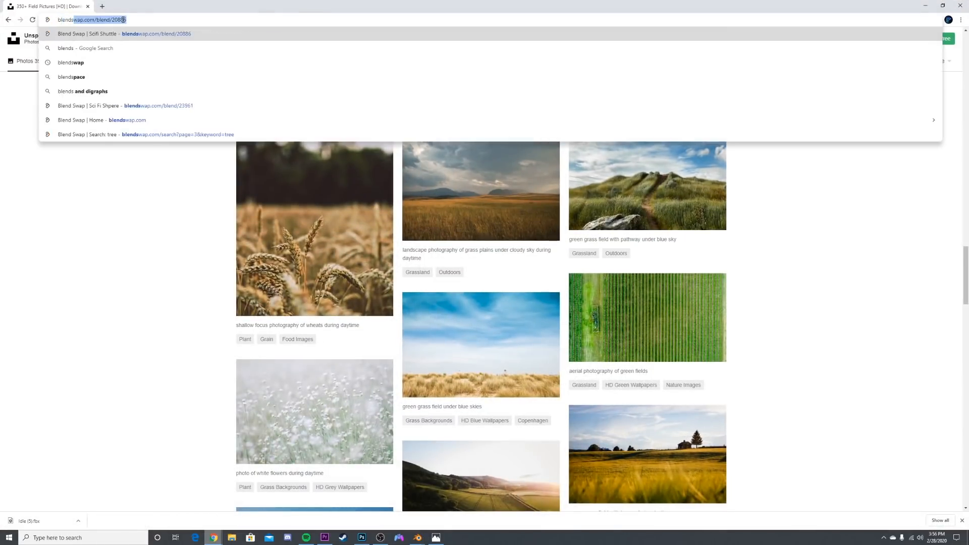
{"action": "key", "text": "Return"}
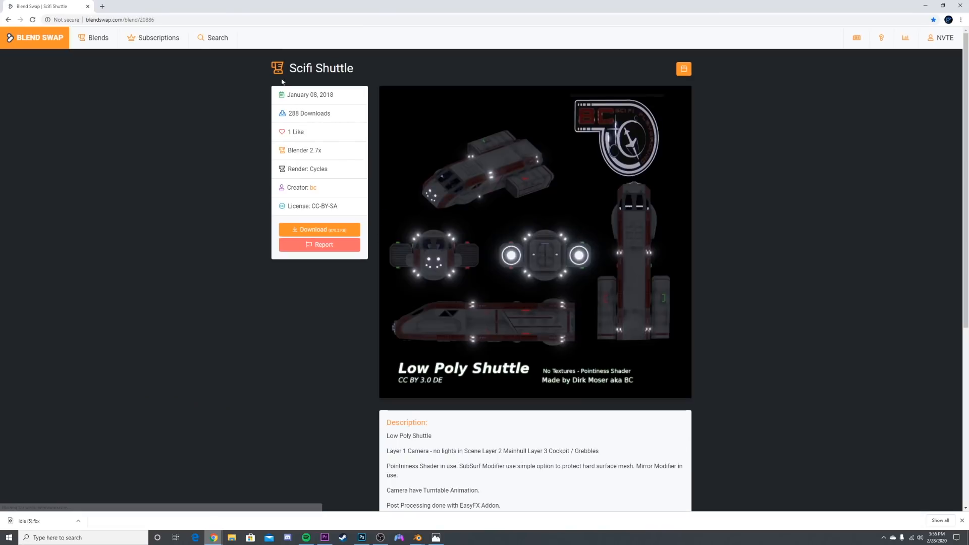
{"action": "mouse_move", "coordinate": [95, 39]}
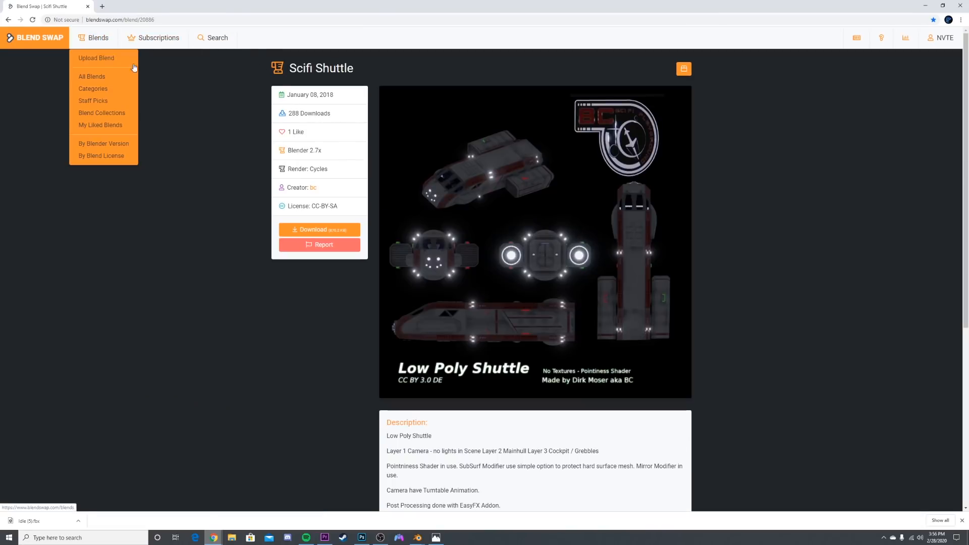
{"action": "left_click", "coordinate": [92, 77]}
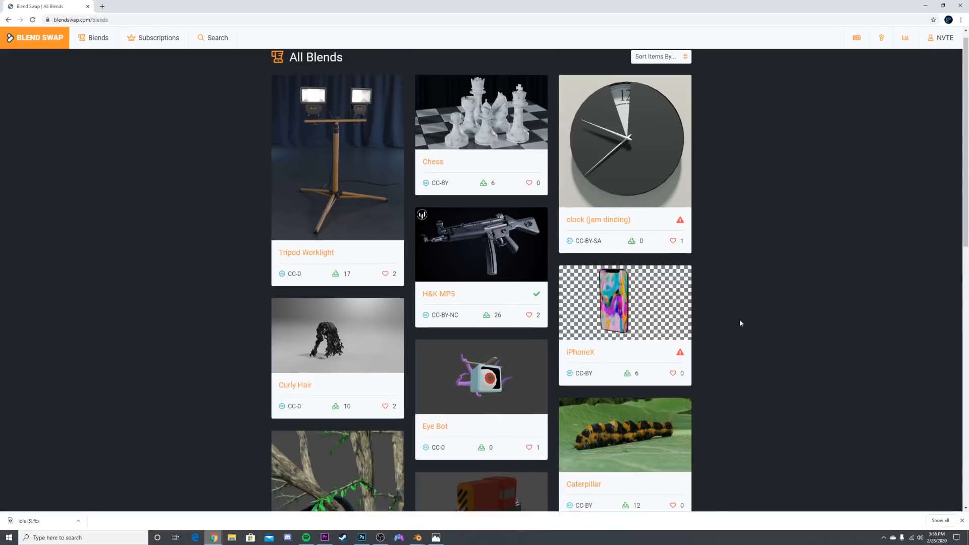
{"action": "scroll", "coordinate": [265, 389], "scroll_direction": "down", "scroll_amount": 5}
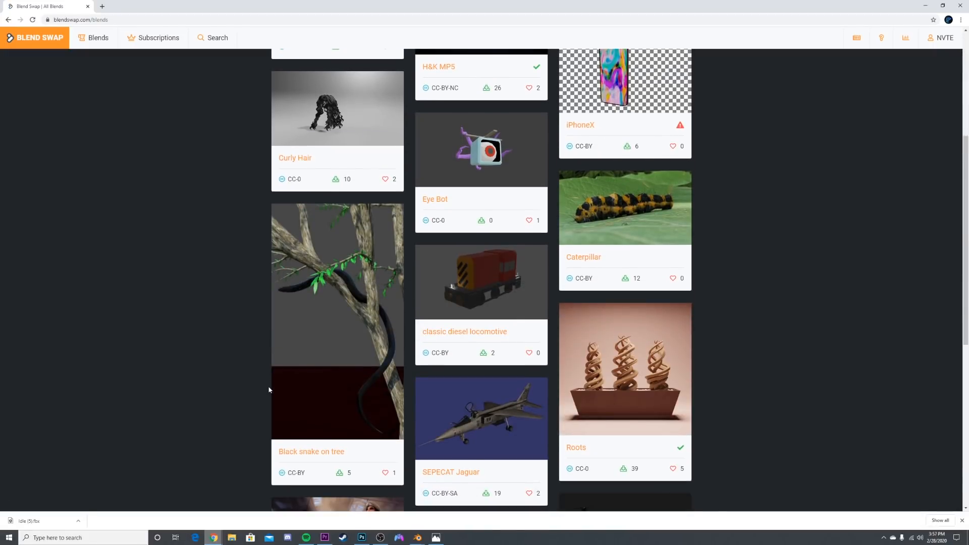
Scan the rest of the Blend Swap All Blends listing and open the TurboSquid site in the same tab.
{"action": "scroll", "coordinate": [269, 389], "scroll_direction": "down", "scroll_amount": 3}
{"action": "scroll", "coordinate": [267, 389], "scroll_direction": "down", "scroll_amount": 4}
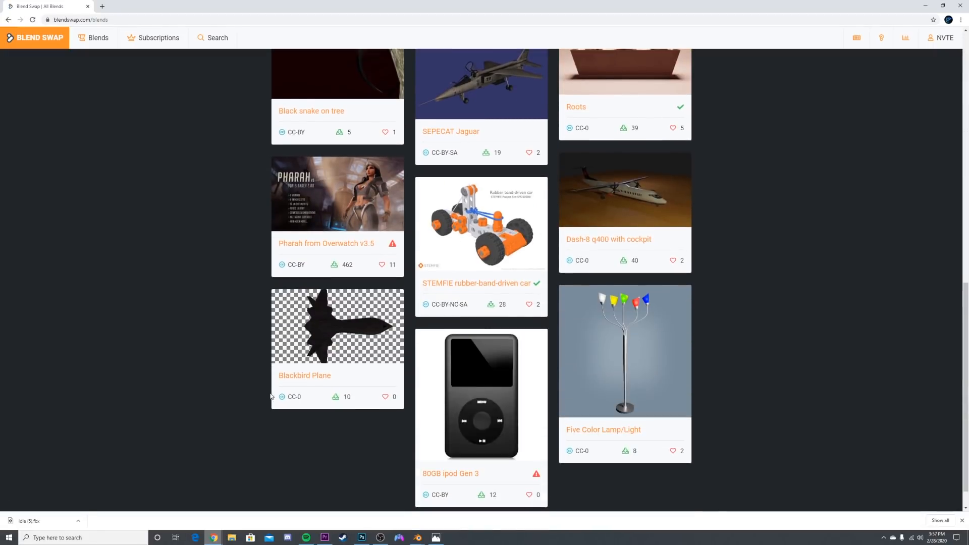
{"action": "scroll", "coordinate": [659, 400], "scroll_direction": "up", "scroll_amount": 11}
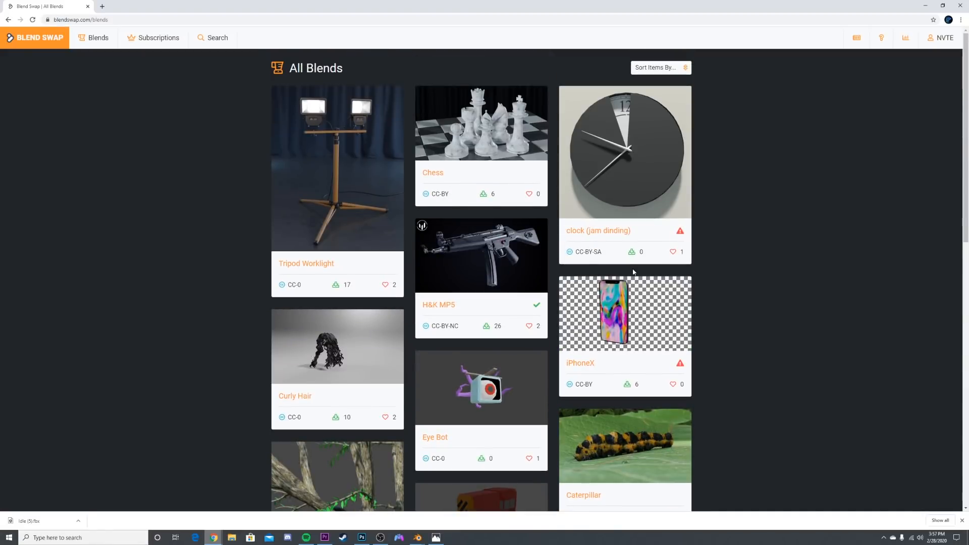
{"action": "left_click", "coordinate": [164, 20]}
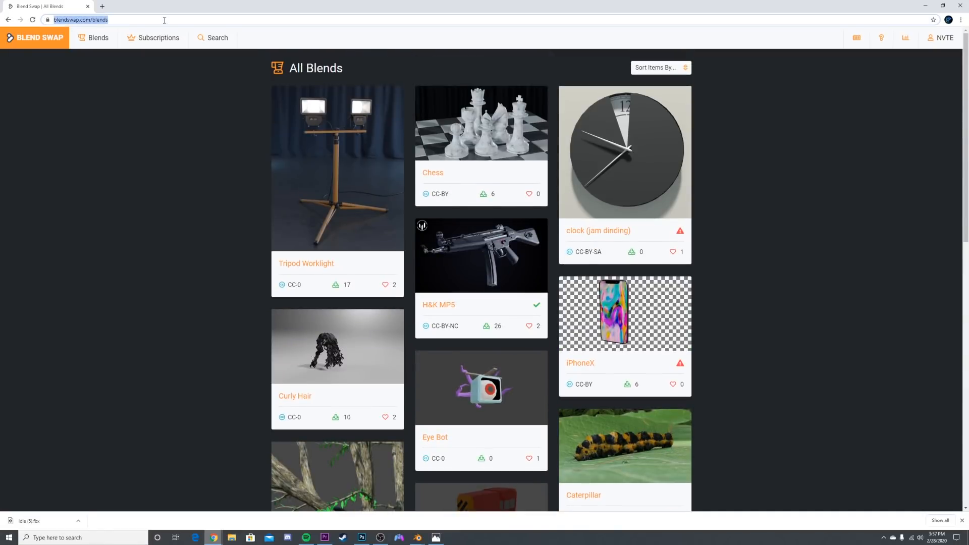
{"action": "type", "text": "turb"}
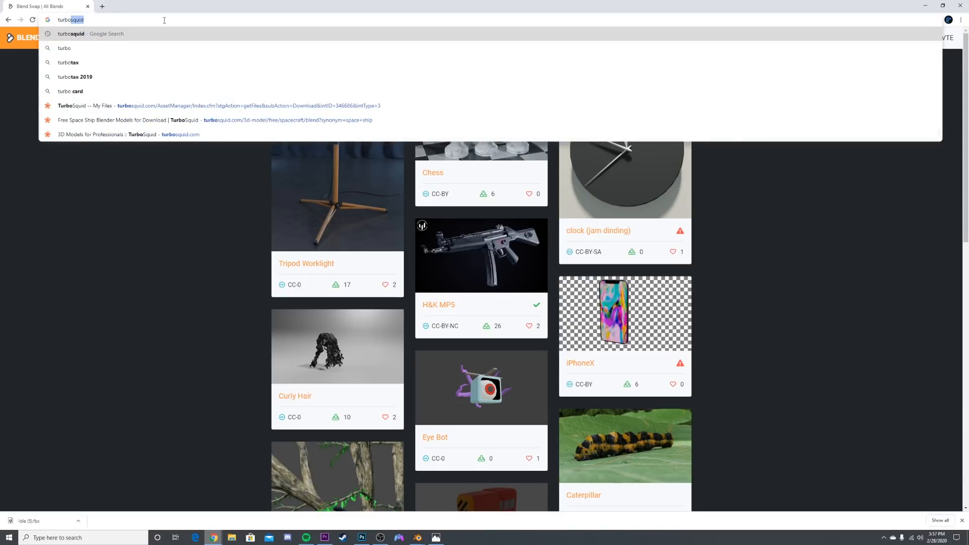
{"action": "type", "text": "o"}
{"action": "key", "text": "Down"}
{"action": "key", "text": "Down"}
{"action": "key", "text": "Down"}
{"action": "key", "text": "Down"}
{"action": "key", "text": "Down"}
{"action": "key", "text": "Return"}
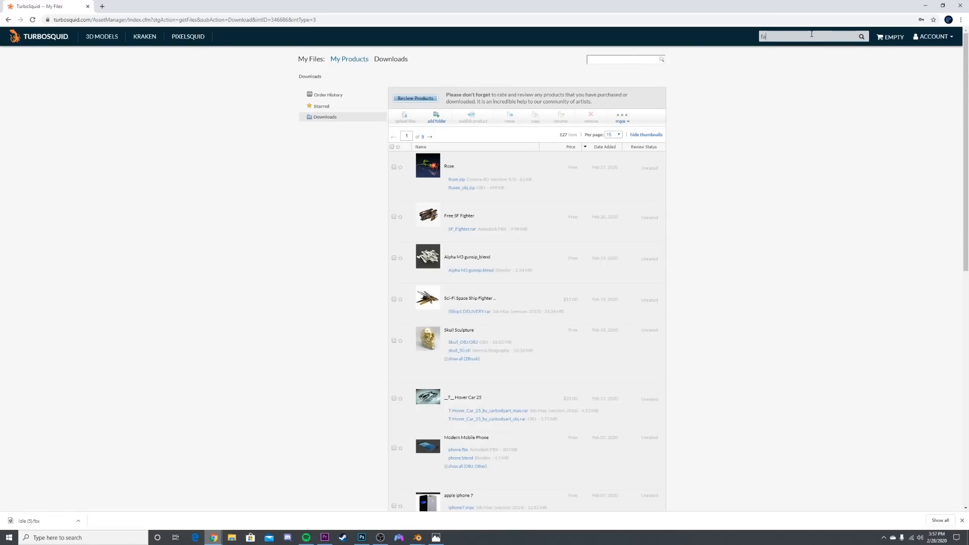
Search TurboSquid for face models, restrict the results to free OBJ files, and open the male head.obj model page.
{"action": "key", "text": "Return"}
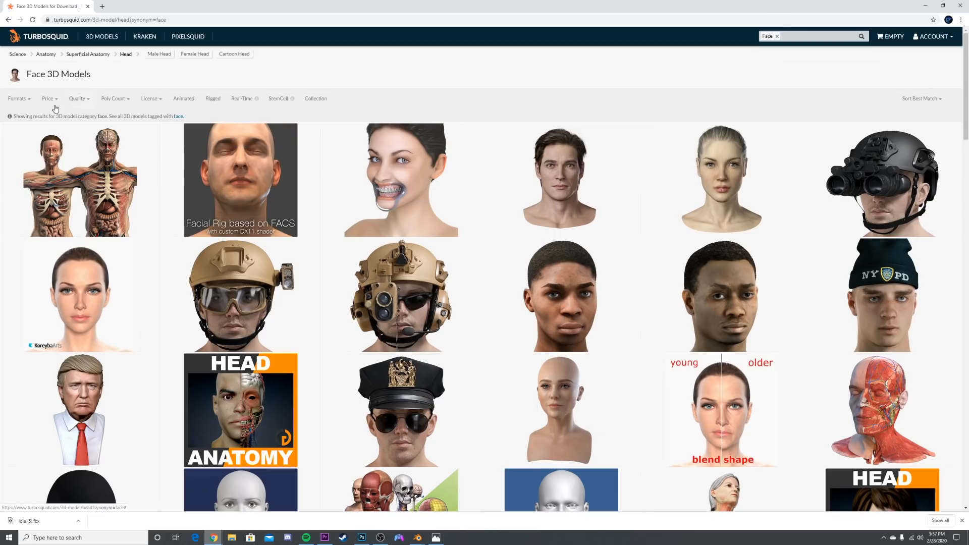
{"action": "mouse_move", "coordinate": [48, 105]}
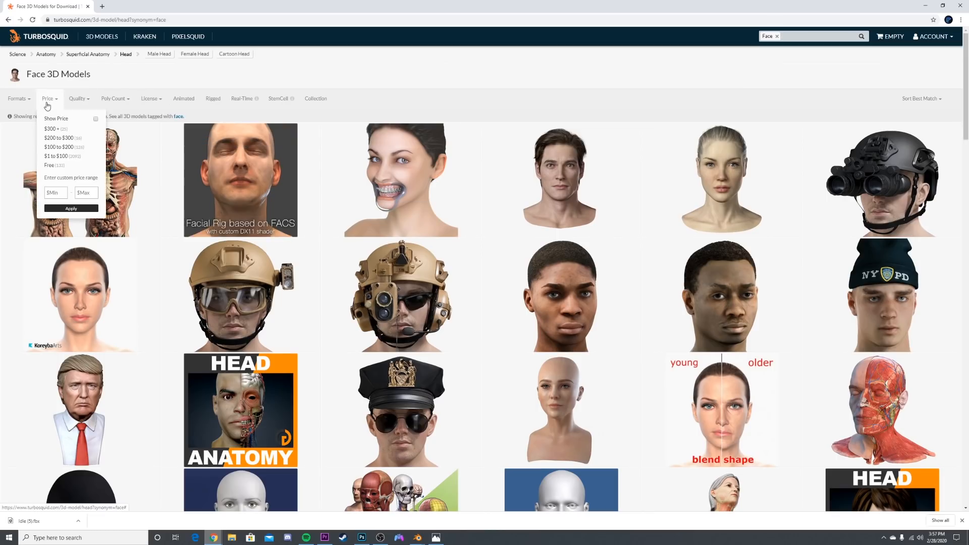
{"action": "left_click", "coordinate": [56, 166]}
{"action": "mouse_move", "coordinate": [77, 100]}
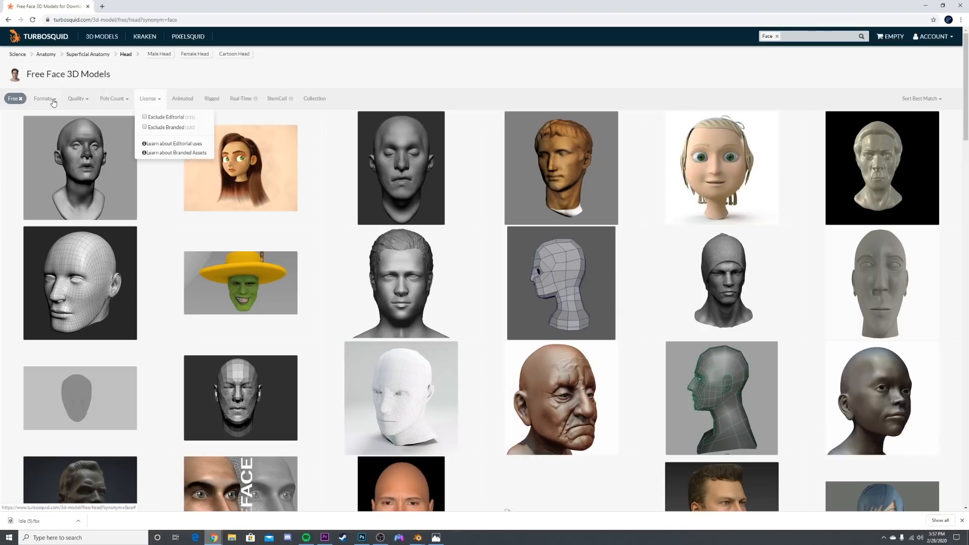
{"action": "left_click", "coordinate": [39, 146]}
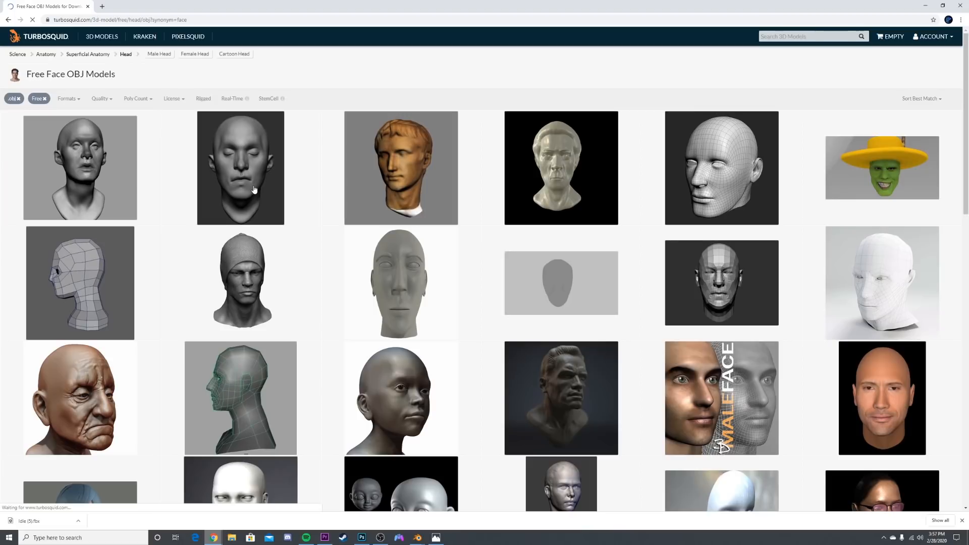
{"action": "left_click", "coordinate": [722, 189]}
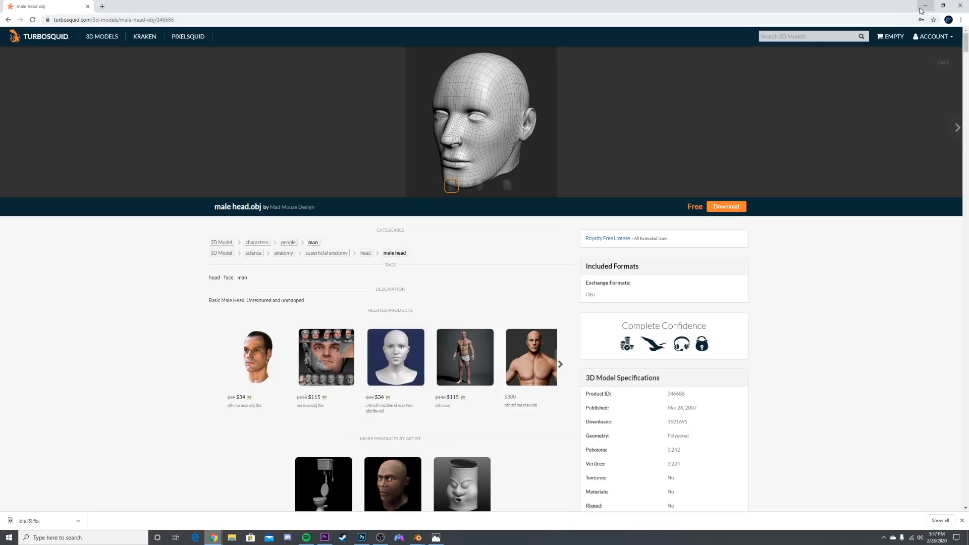
Switch back to Blender and import male_head.obj from the Desktop as a Wavefront OBJ.
{"action": "left_click", "coordinate": [925, 6]}
{"action": "left_click", "coordinate": [20, 15]}
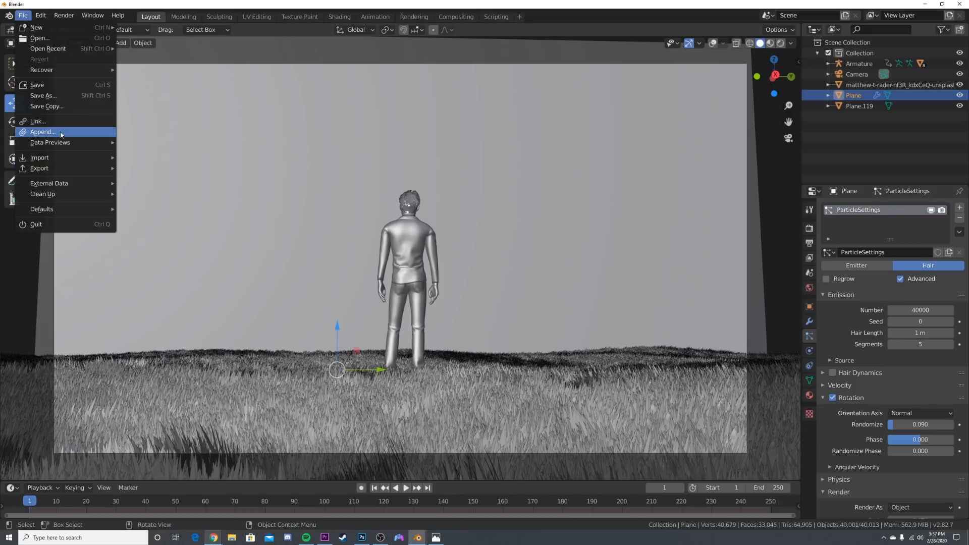
{"action": "mouse_move", "coordinate": [61, 161]}
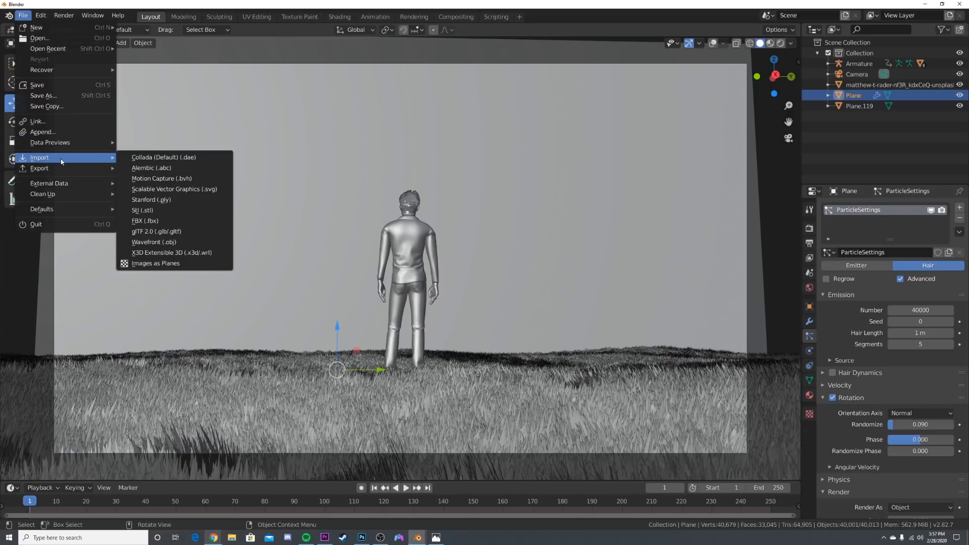
{"action": "left_click", "coordinate": [181, 240]}
{"action": "left_click", "coordinate": [244, 214]}
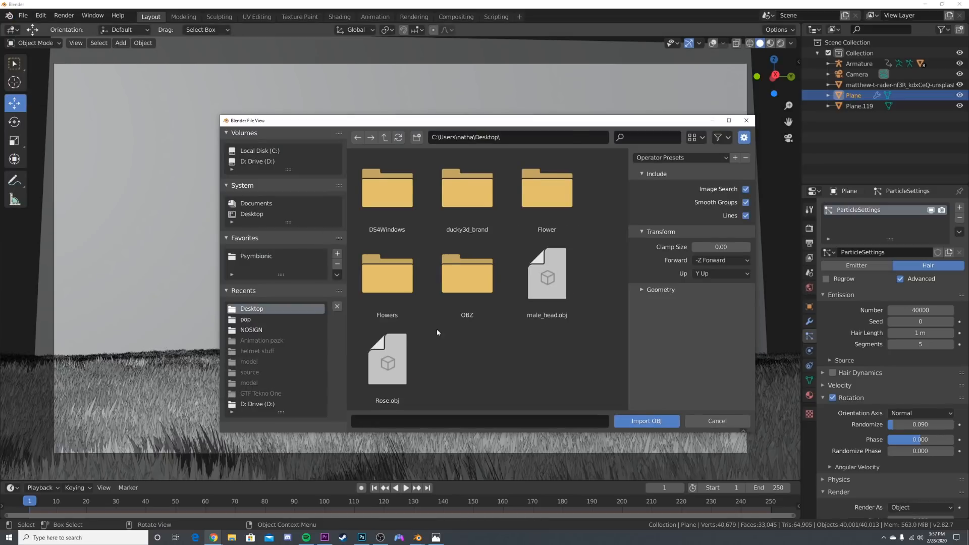
{"action": "double_click", "coordinate": [525, 304]}
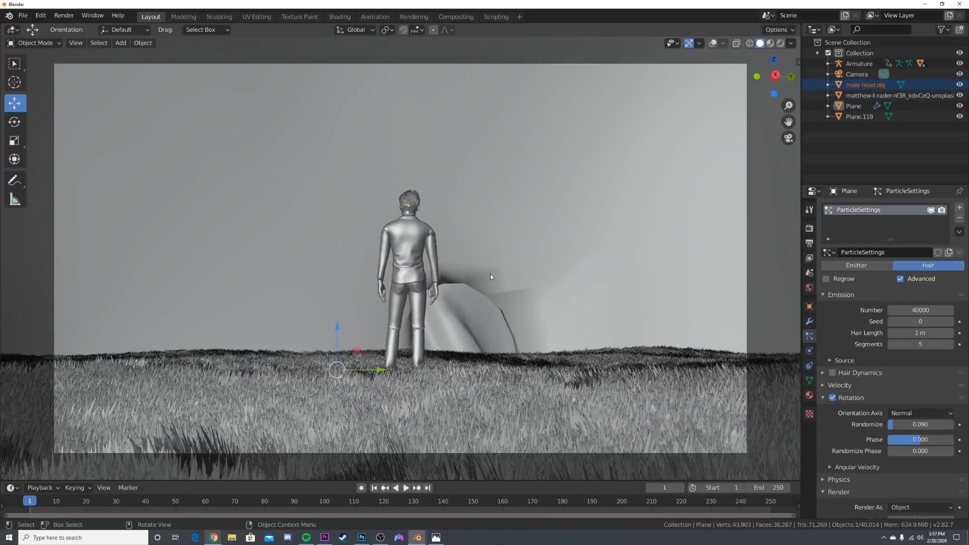
Scale the imported head down to about 0.202 and move it along X to about -13.15 m, behind the grass field.
{"action": "key", "text": "KP_Decimal"}
{"action": "key", "text": "s"}
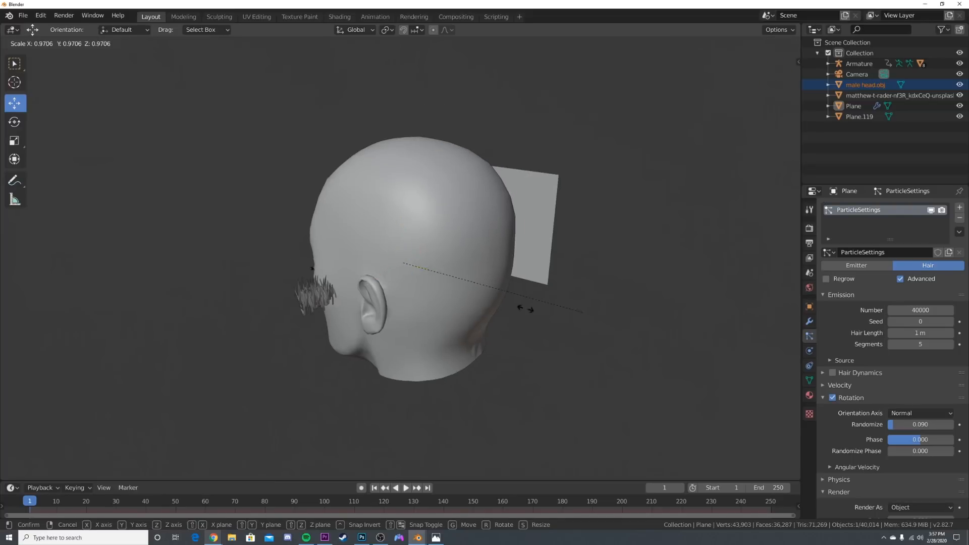
{"action": "left_click", "coordinate": [426, 293]}
{"action": "middle_click_drag", "start_coordinate": [426, 293], "coordinate": [585, 189]}
{"action": "scroll", "coordinate": [393, 281], "scroll_direction": "up", "scroll_amount": 5}
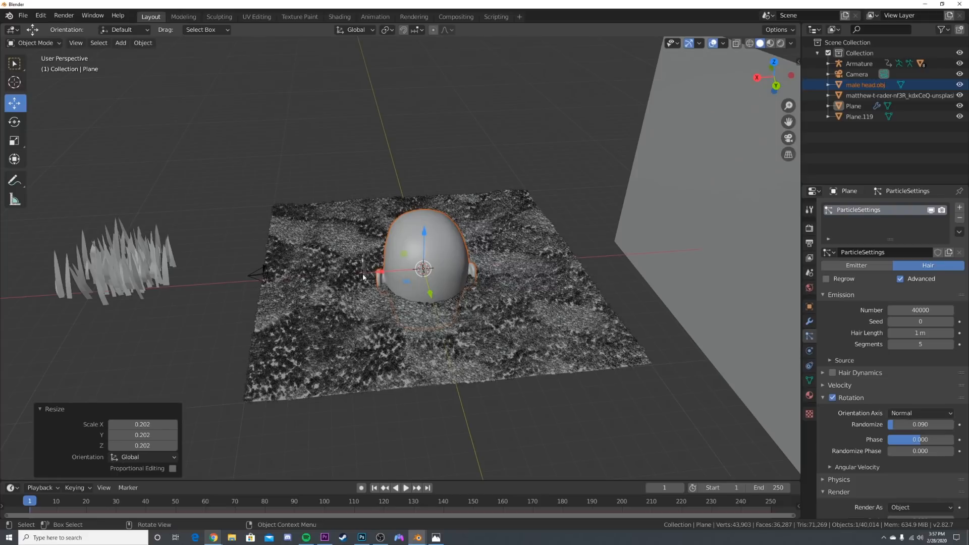
{"action": "left_click_drag", "start_coordinate": [377, 274], "coordinate": [634, 289]}
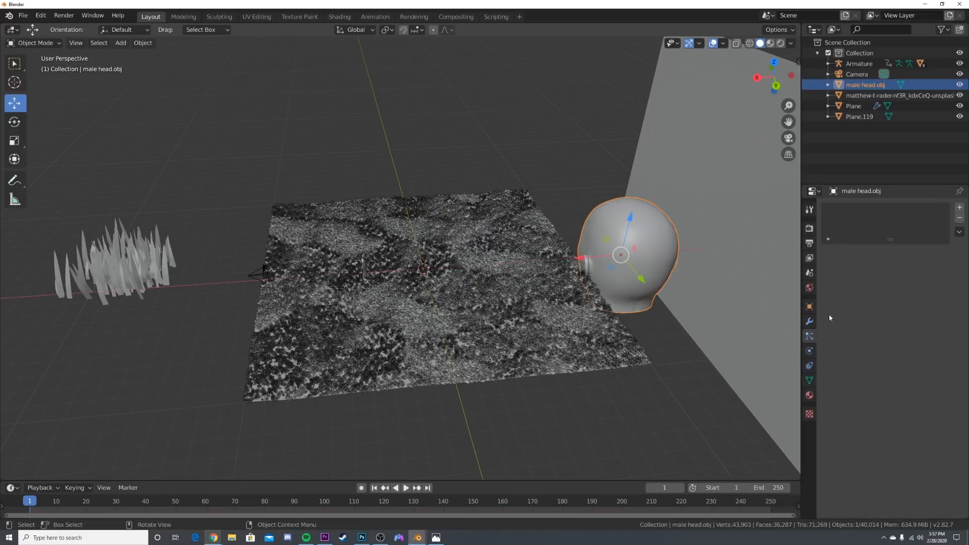
Set the head's Z rotation to 90° so that it faces the camera, and return to the camera view.
{"action": "left_click", "coordinate": [808, 306]}
{"action": "left_click_drag", "start_coordinate": [915, 294], "coordinate": [948, 295]}
{"action": "left_click", "coordinate": [913, 293]}
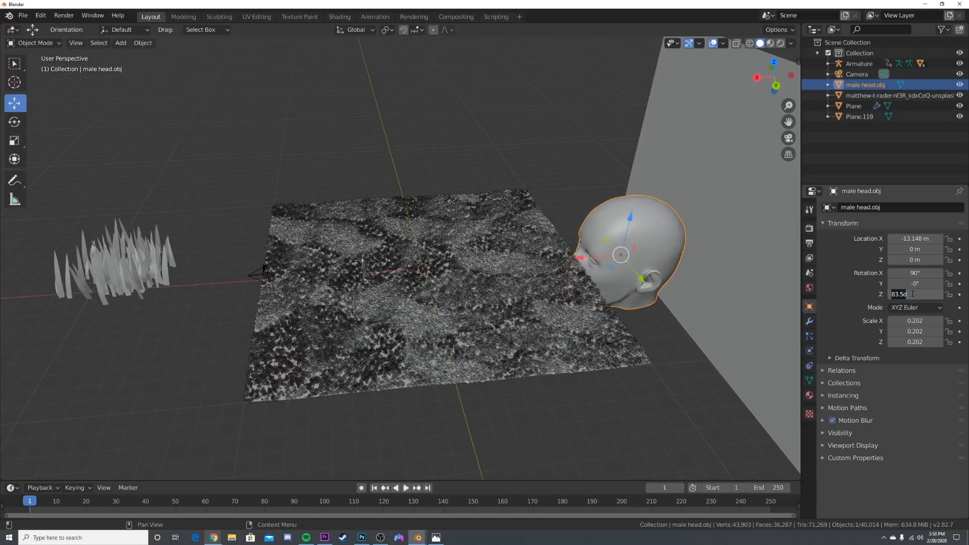
{"action": "key", "text": "Return"}
{"action": "key", "text": "KP_0"}
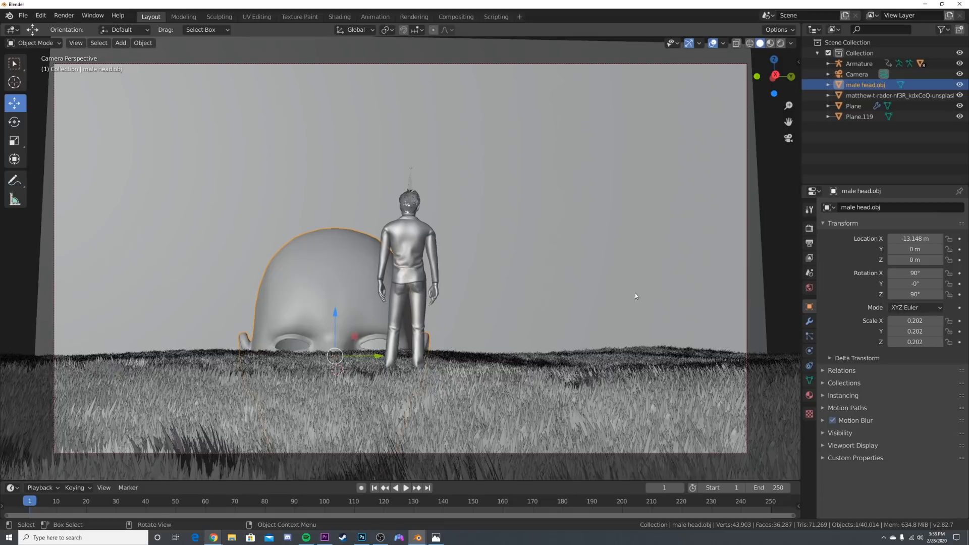
Center the head behind the character by moving it about 2.05 m in Y and 1.96 m in Z, and enlarge it to about 0.35 scale.
{"action": "key", "text": "g"}
{"action": "key", "text": "y"}
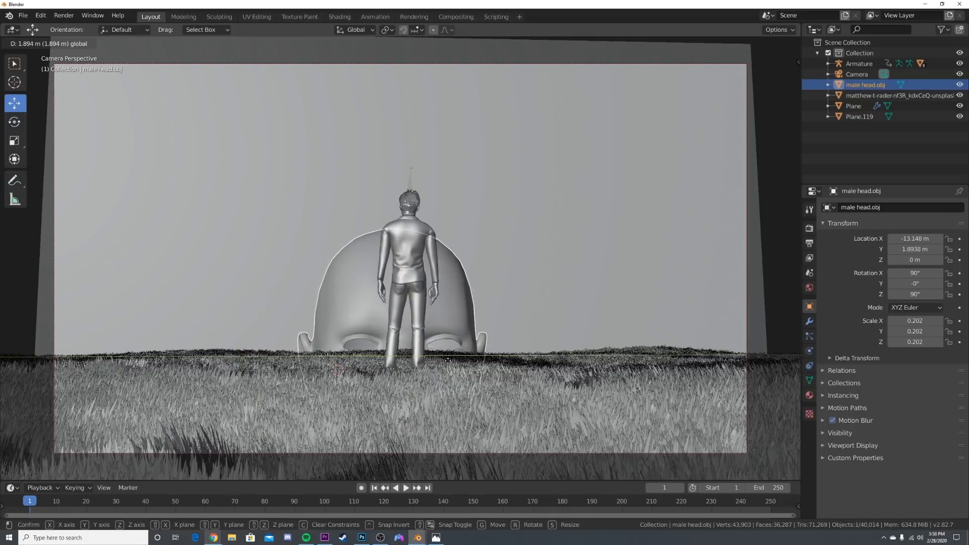
{"action": "left_click", "coordinate": [419, 339]}
{"action": "key", "text": "g"}
{"action": "key", "text": "z"}
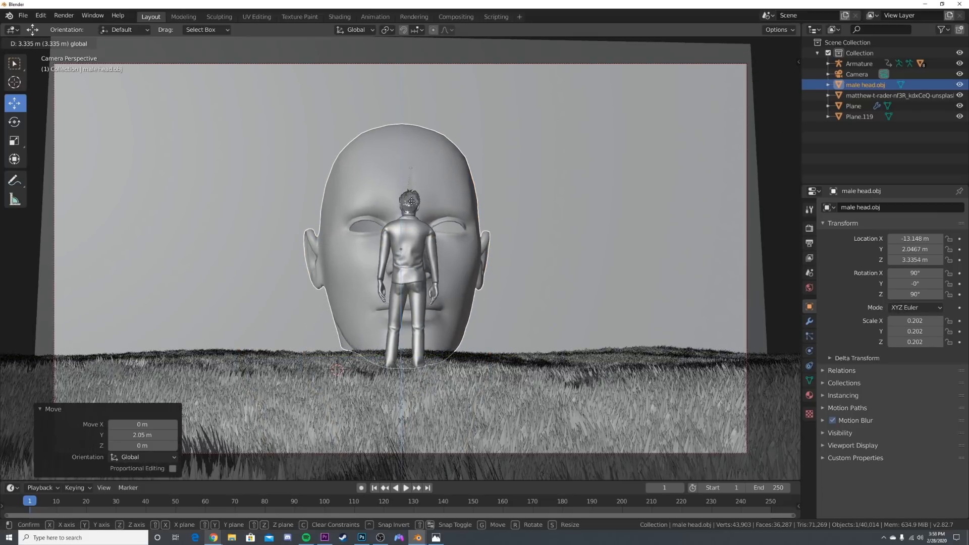
{"action": "left_click", "coordinate": [488, 278]}
{"action": "key", "text": "s"}
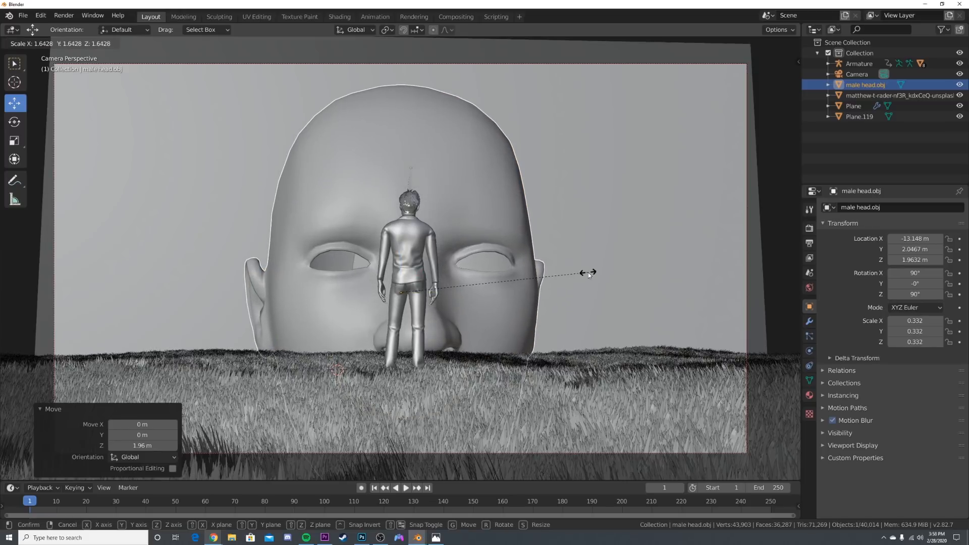
{"action": "left_click", "coordinate": [589, 274]}
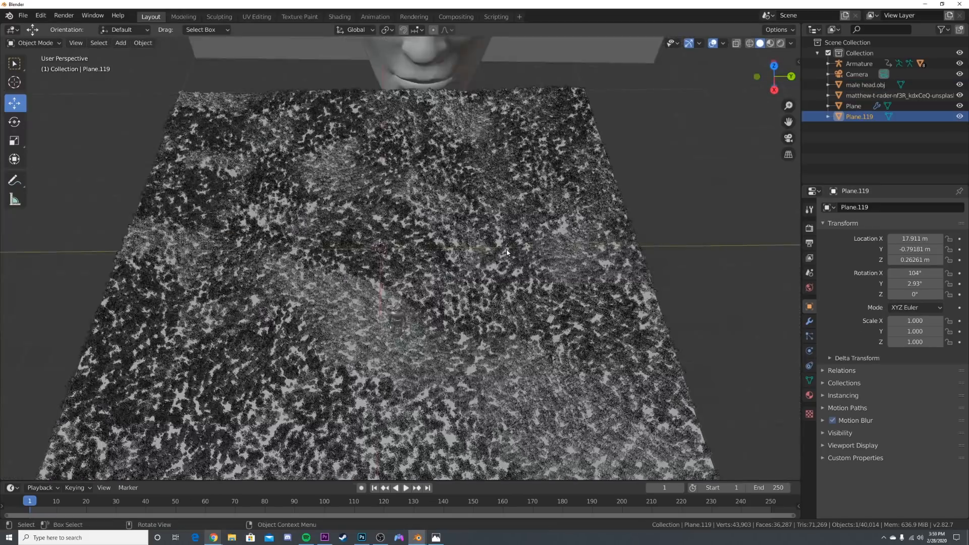
Duplicate the grass clump in front of the field and move the copy along Y beside the original.
{"action": "scroll", "coordinate": [506, 252], "scroll_direction": "down", "scroll_amount": 6}
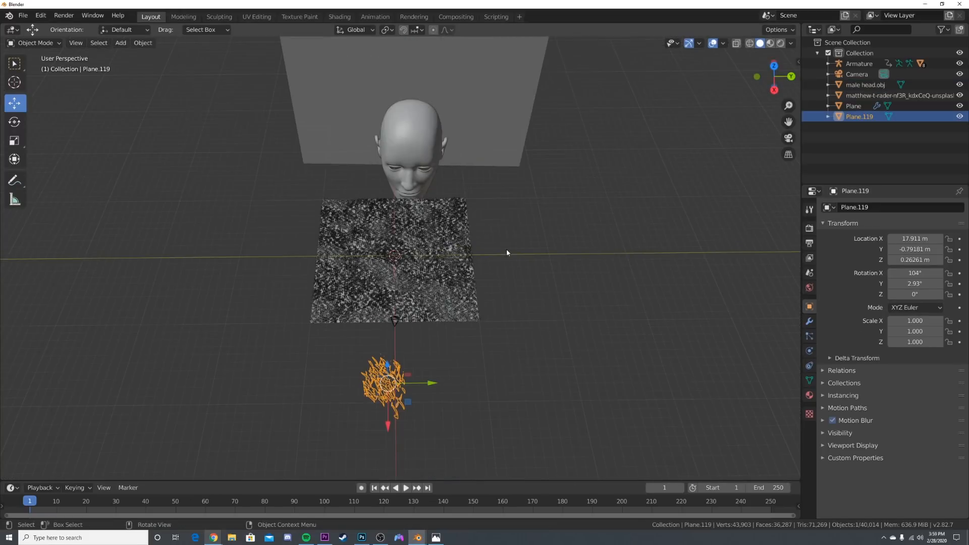
{"action": "middle_click_drag", "start_coordinate": [424, 314], "coordinate": [417, 281]}
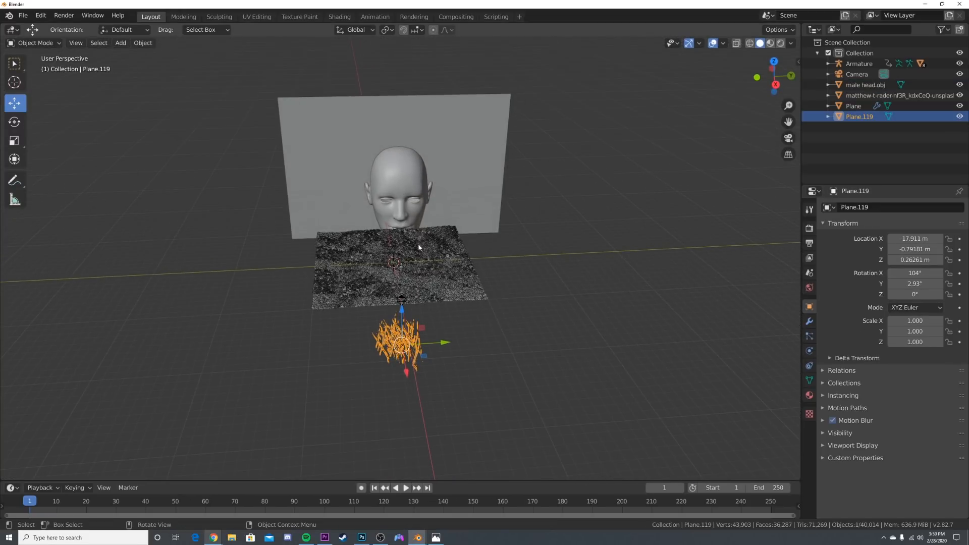
{"action": "key", "text": "shift+d"}
{"action": "right_click", "coordinate": [443, 344]}
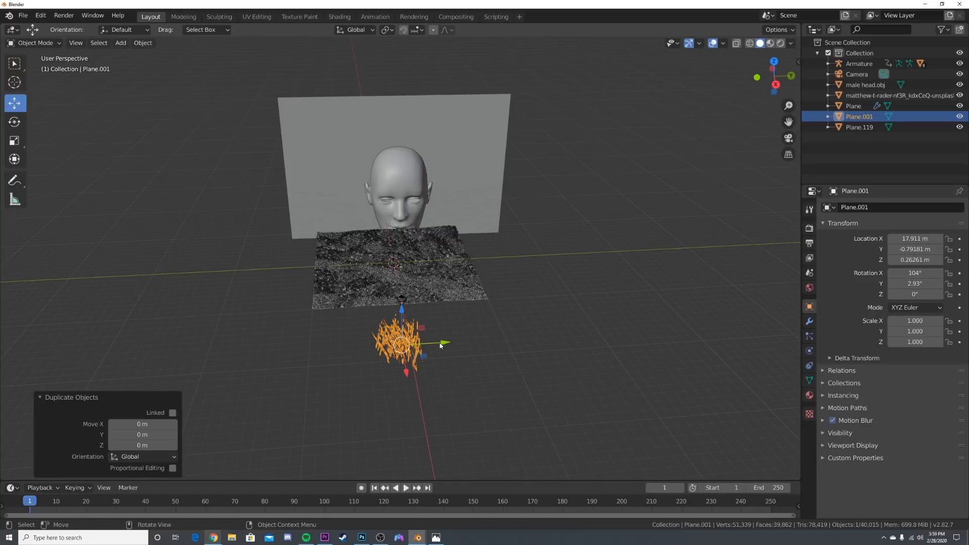
{"action": "left_click_drag", "start_coordinate": [440, 344], "coordinate": [506, 342]}
Add a hair particle system to the male head and set its particles to render as Object.
{"action": "left_click", "coordinate": [386, 172]}
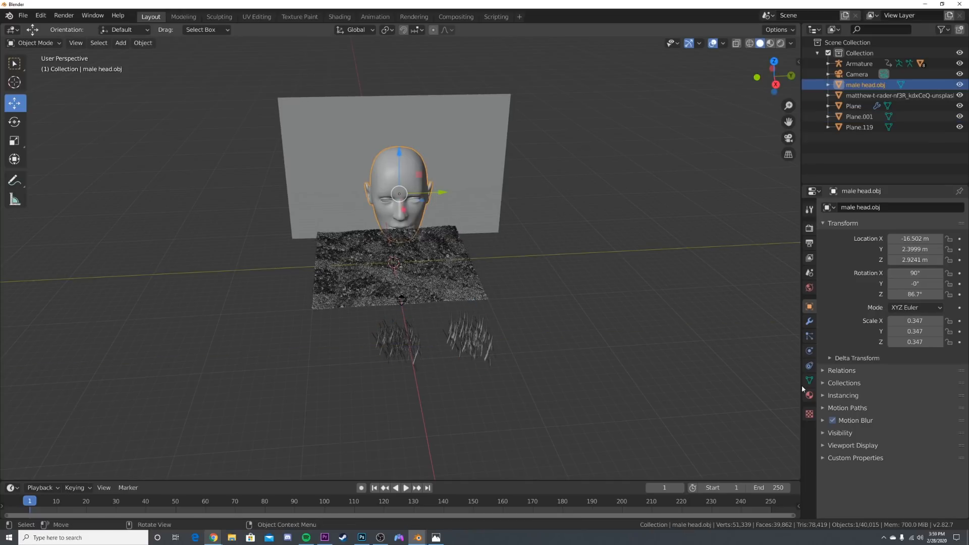
{"action": "left_click", "coordinate": [809, 335]}
{"action": "key", "text": "KP_Decimal"}
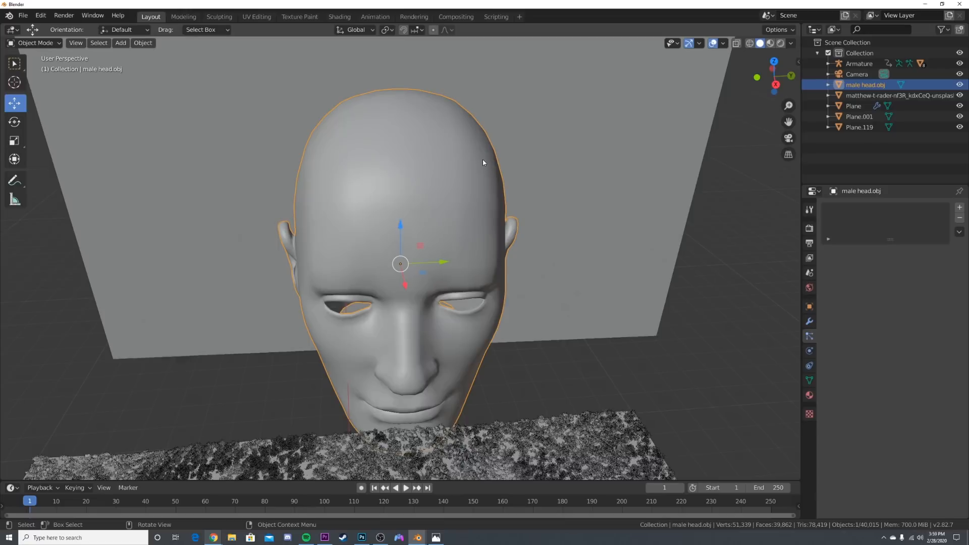
{"action": "left_click", "coordinate": [959, 207]}
{"action": "left_click", "coordinate": [928, 265]}
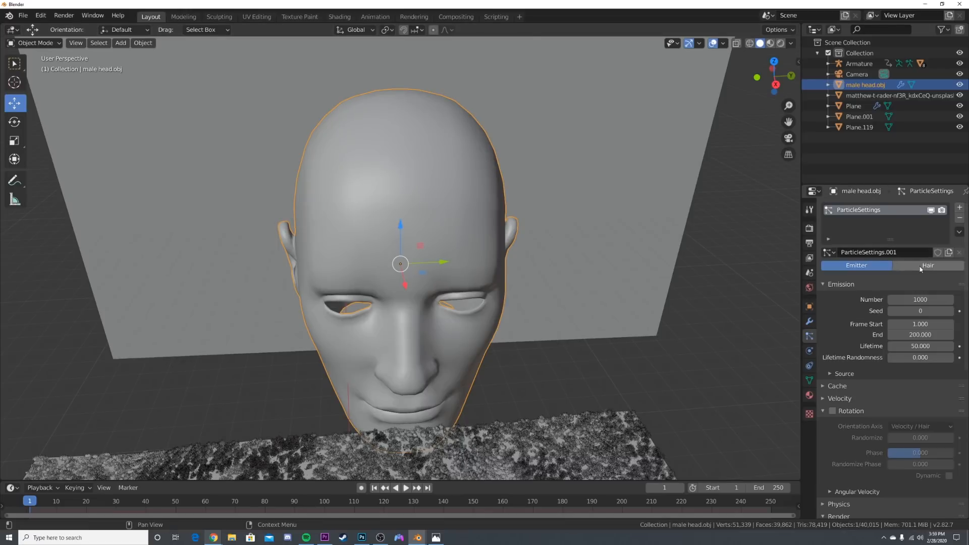
{"action": "left_click", "coordinate": [894, 400]}
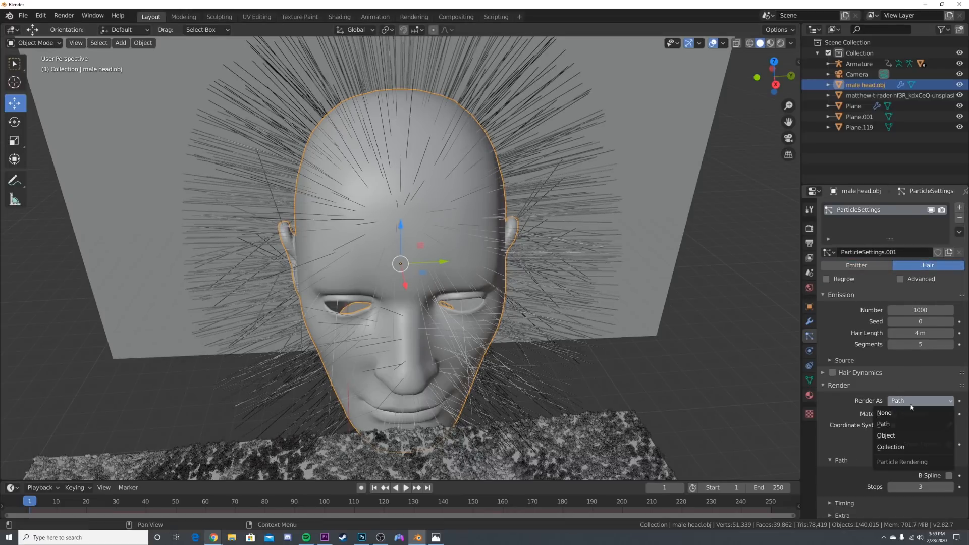
{"action": "left_click", "coordinate": [904, 433]}
Configure the head's grass particles with number 20000, hair length 1 m, Normal orientation axis, Randomize 0.350 and scale 0.050.
{"action": "scroll", "coordinate": [607, 335], "scroll_direction": "down", "scroll_amount": 6}
{"action": "left_click", "coordinate": [427, 325]}
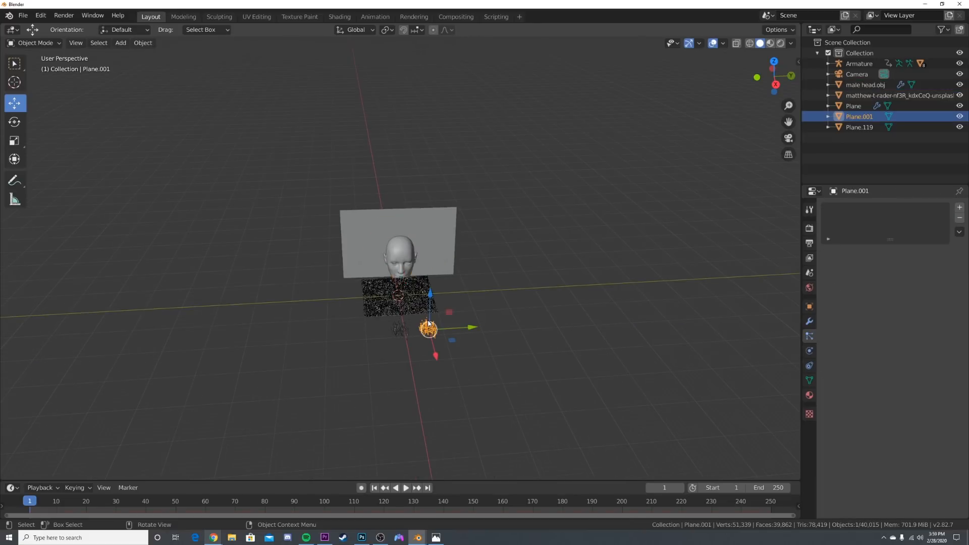
{"action": "scroll", "coordinate": [471, 306], "scroll_direction": "up", "scroll_amount": 7}
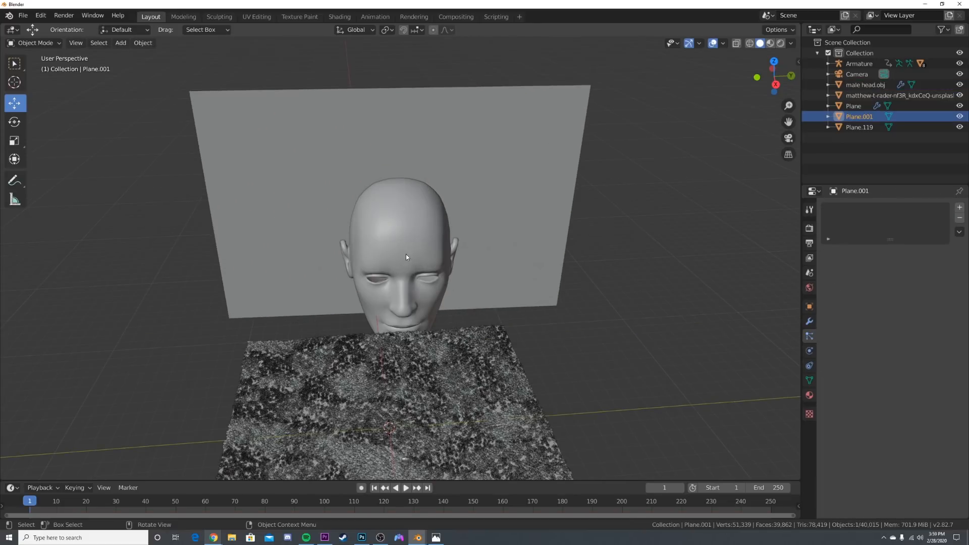
{"action": "left_click", "coordinate": [406, 257]}
{"action": "left_click", "coordinate": [902, 477]}
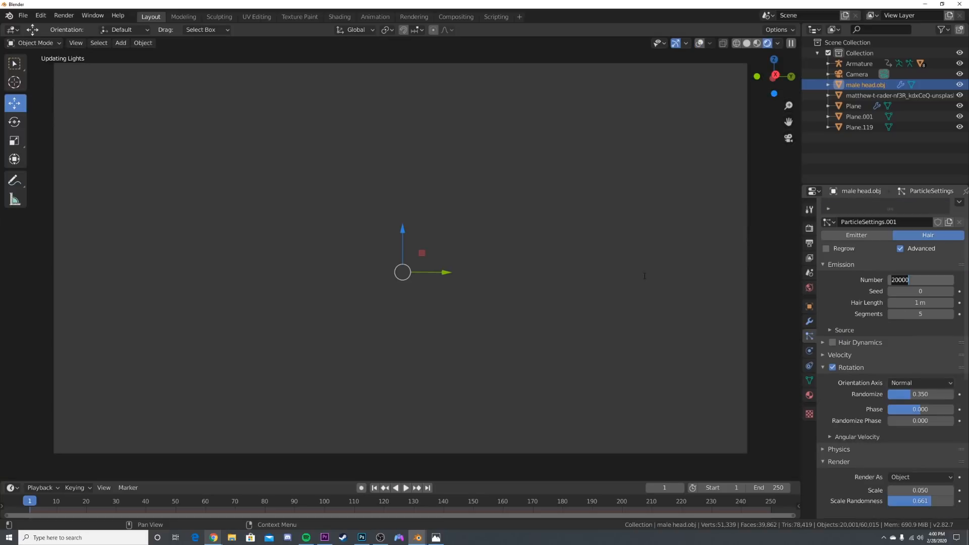
{"action": "key", "text": "Return"}
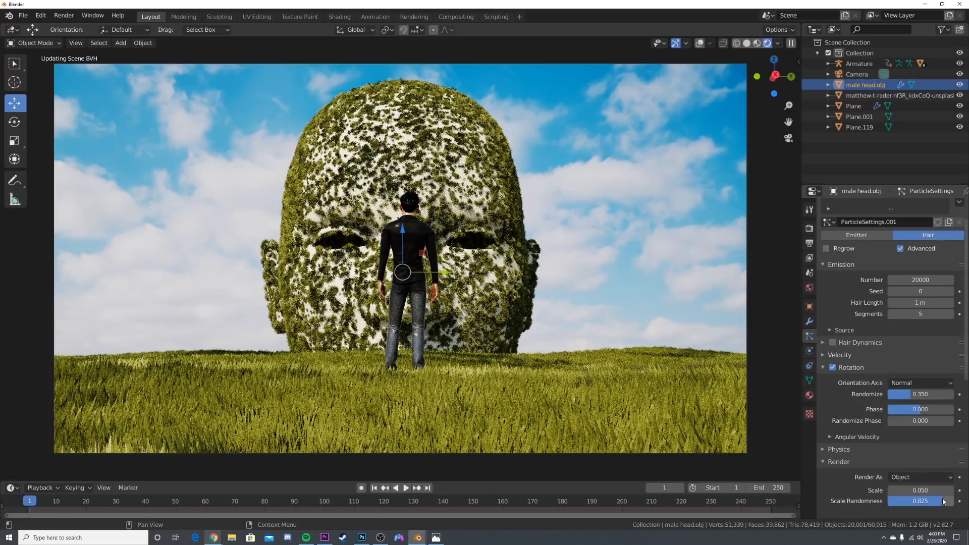
Thicken the head's grass with Scale Randomness 0.825 and a particle number of 30000.
{"action": "left_click", "coordinate": [927, 279]}
{"action": "type", "text": "30000"}
{"action": "key", "text": "Return"}
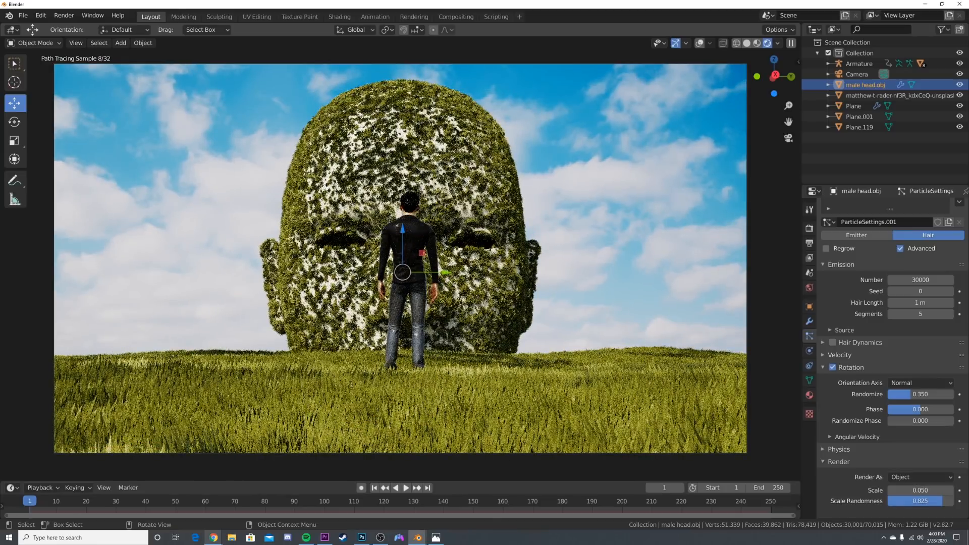
Switch to solid shading, show the viewport overlays and put the male head into Weight Paint mode.
{"action": "left_click", "coordinate": [658, 224]}
{"action": "mouse_move", "coordinate": [568, 206]}
{"action": "middle_mouse_down"}
{"action": "mouse_move", "coordinate": [474, 257]}
{"action": "mouse_move", "coordinate": [455, 293]}
{"action": "middle_mouse_up"}
{"action": "scroll", "coordinate": [455, 292], "scroll_direction": "up", "scroll_amount": 2}
{"action": "scroll", "coordinate": [455, 292], "scroll_direction": "up", "scroll_amount": 3}
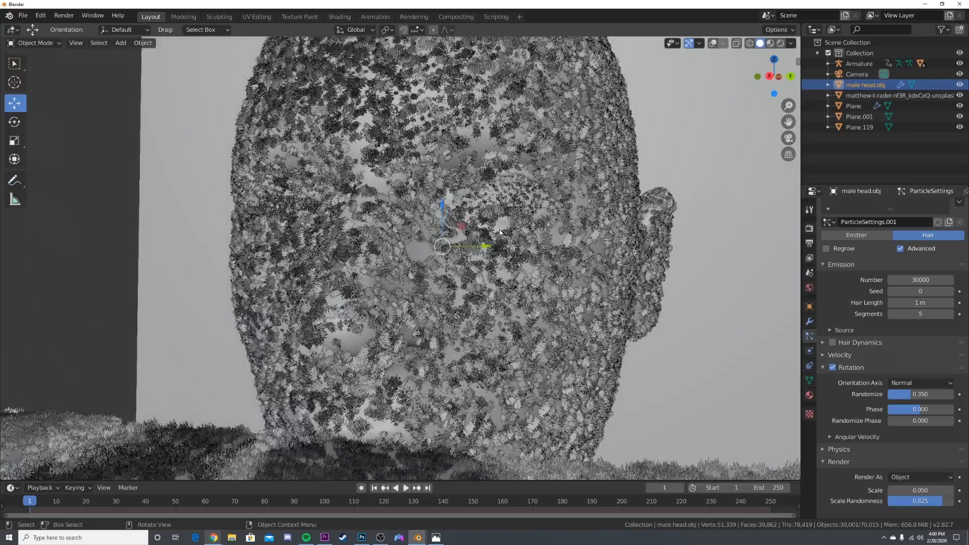
{"action": "middle_click_drag", "start_coordinate": [494, 203], "coordinate": [507, 265]}
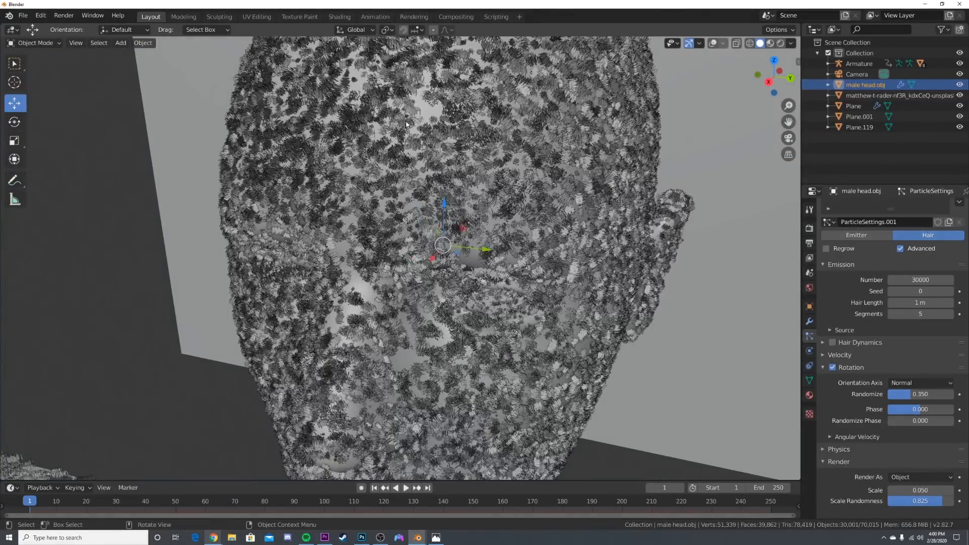
{"action": "key", "text": "Tab"}
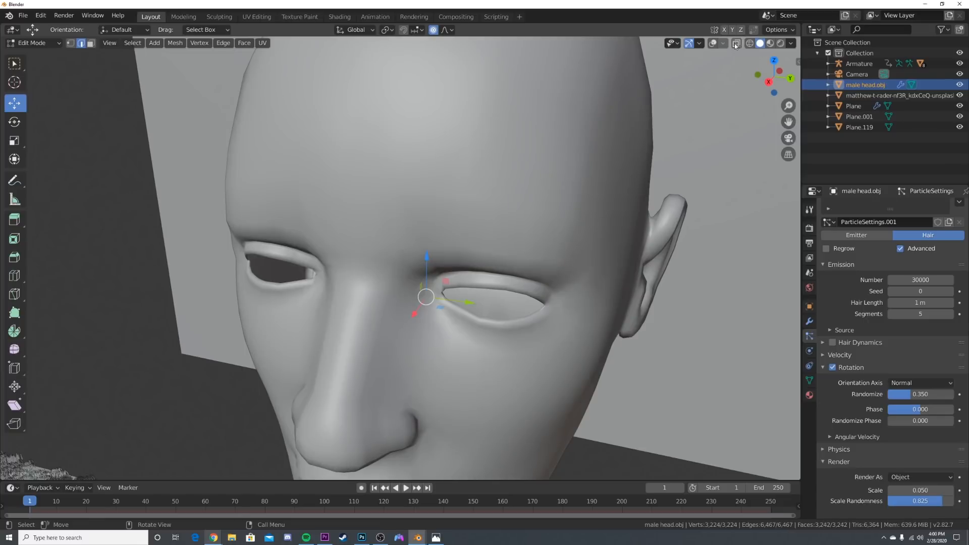
{"action": "left_click", "coordinate": [712, 43]}
{"action": "left_click", "coordinate": [53, 44]}
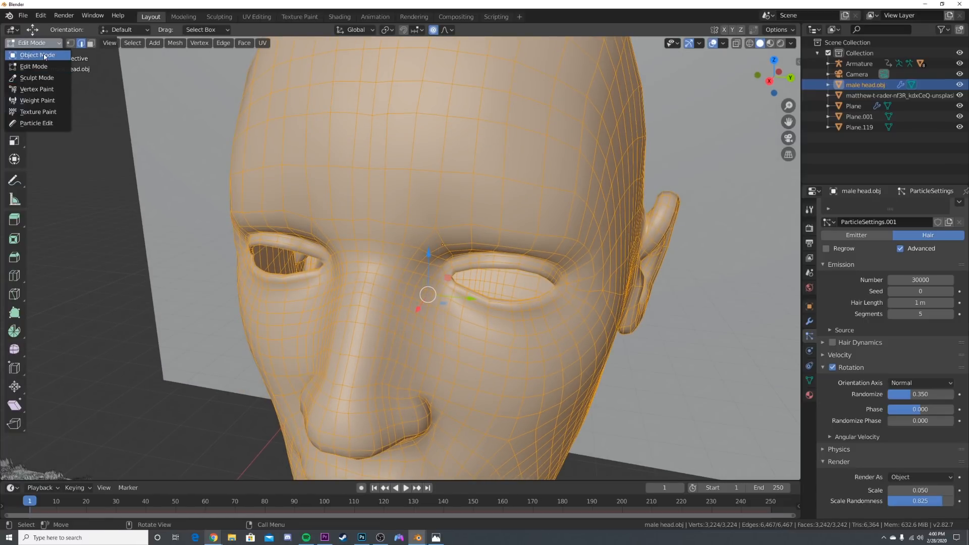
{"action": "left_click", "coordinate": [37, 100]}
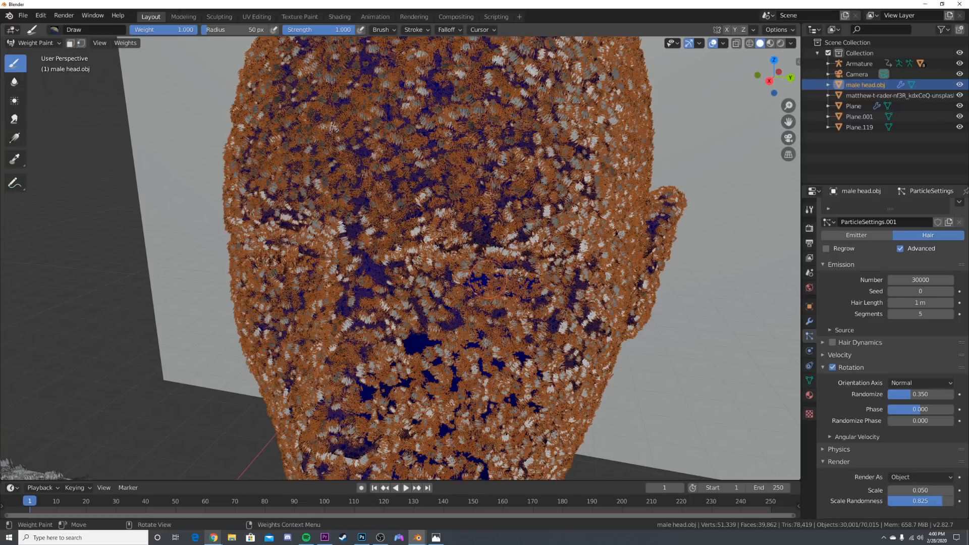
Paint a weight spot above one eye, then use its vertex group as the grass particles' Density group, inverted.
{"action": "left_click", "coordinate": [480, 234]}
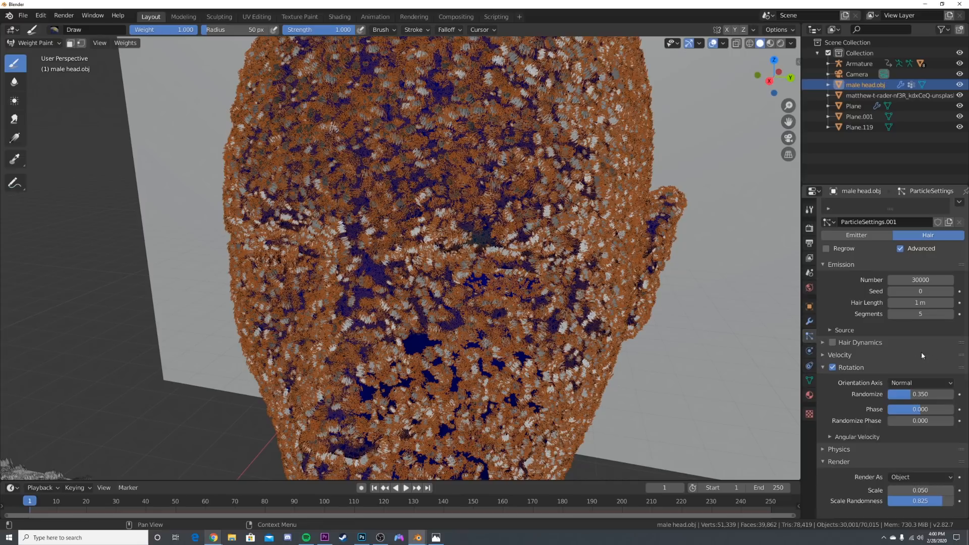
{"action": "scroll", "coordinate": [921, 352], "scroll_direction": "down", "scroll_amount": 10}
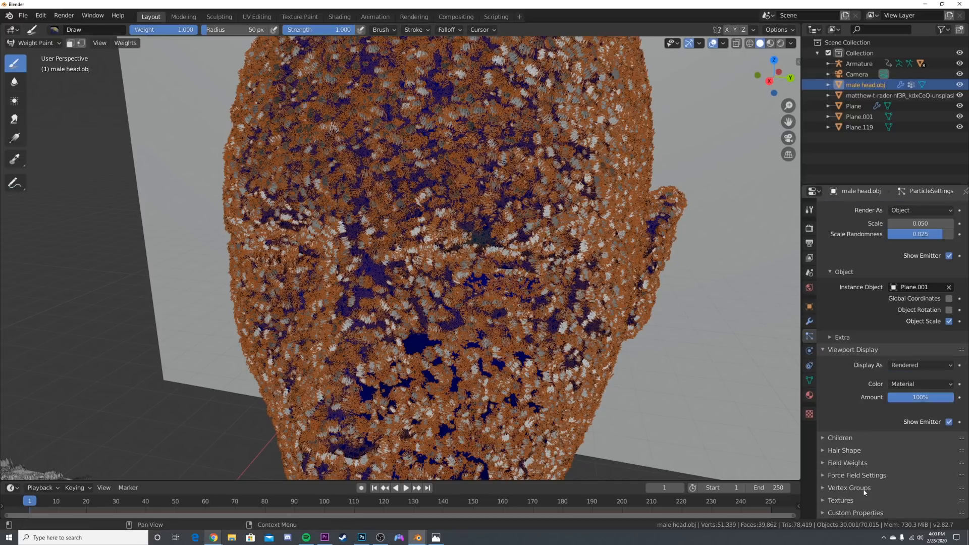
{"action": "left_click", "coordinate": [863, 488]}
{"action": "scroll", "coordinate": [861, 490], "scroll_direction": "down", "scroll_amount": 3}
{"action": "left_click", "coordinate": [925, 444]}
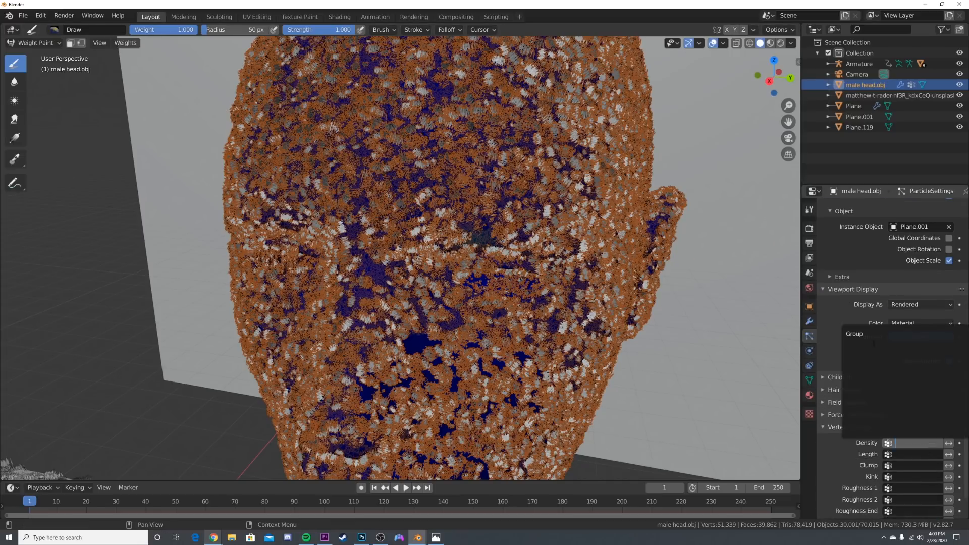
{"action": "key", "text": "Return"}
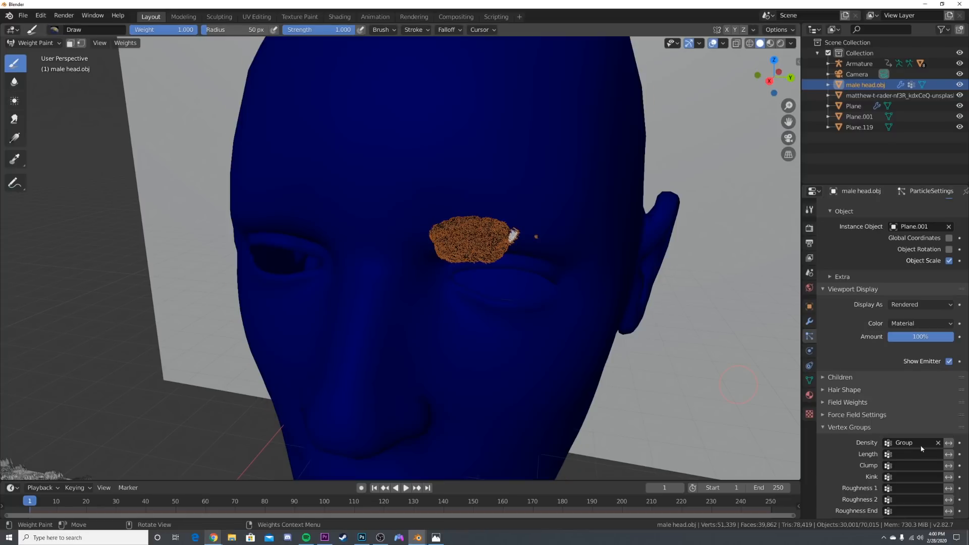
{"action": "left_click", "coordinate": [949, 443]}
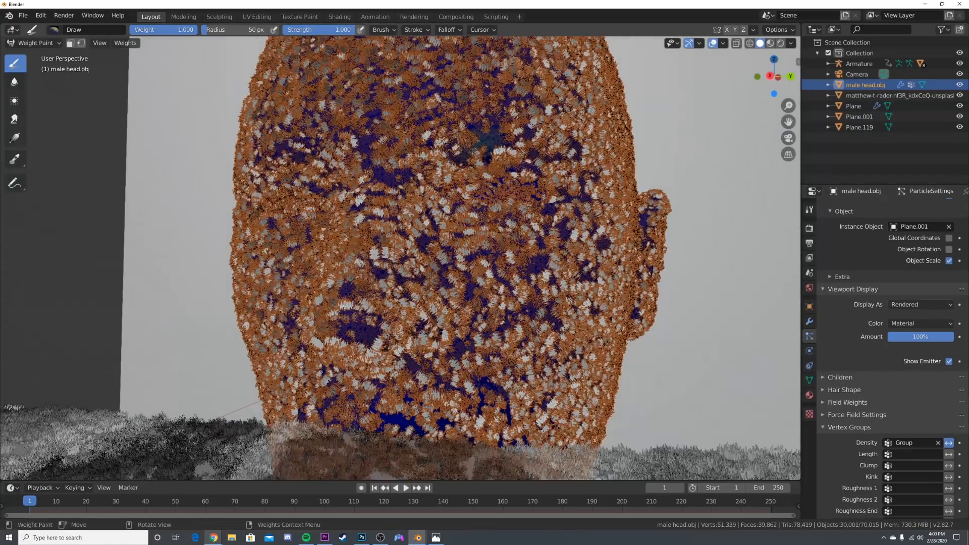
Paint weight in a ring around the head's eye to clear the grass there.
{"action": "mouse_move", "coordinate": [555, 214]}
{"action": "left_mouse_down"}
{"action": "mouse_move", "coordinate": [485, 212]}
{"action": "mouse_move", "coordinate": [498, 172]}
{"action": "left_mouse_up"}
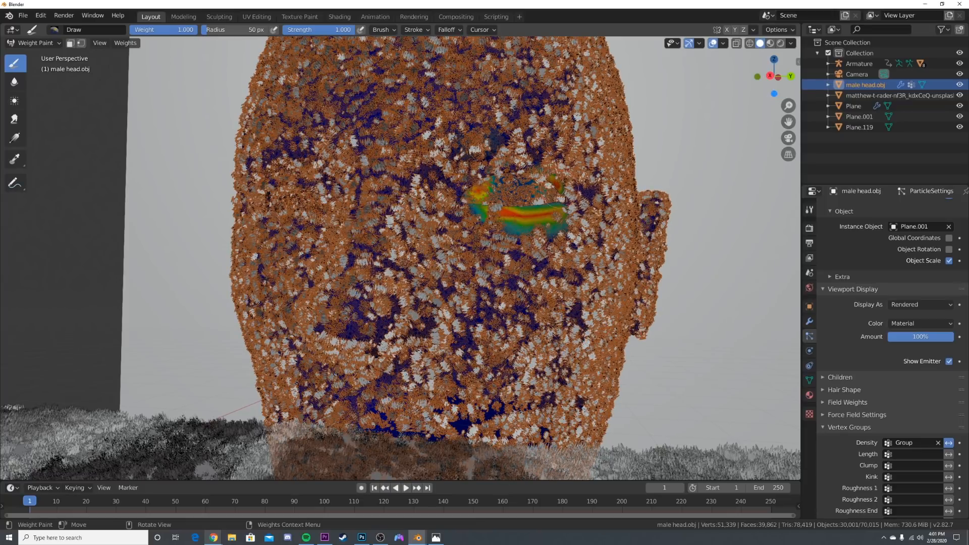
{"action": "mouse_move", "coordinate": [498, 172]}
{"action": "middle_mouse_down"}
{"action": "mouse_move", "coordinate": [567, 250]}
{"action": "mouse_move", "coordinate": [499, 289]}
{"action": "middle_mouse_up"}
{"action": "mouse_move", "coordinate": [506, 289]}
{"action": "left_mouse_down"}
{"action": "mouse_move", "coordinate": [497, 262]}
{"action": "mouse_move", "coordinate": [454, 252]}
{"action": "mouse_move", "coordinate": [413, 274]}
{"action": "mouse_move", "coordinate": [427, 303]}
{"action": "mouse_move", "coordinate": [447, 307]}
{"action": "mouse_move", "coordinate": [423, 253]}
{"action": "mouse_move", "coordinate": [501, 298]}
{"action": "mouse_move", "coordinate": [420, 287]}
{"action": "mouse_move", "coordinate": [504, 271]}
{"action": "left_mouse_up"}
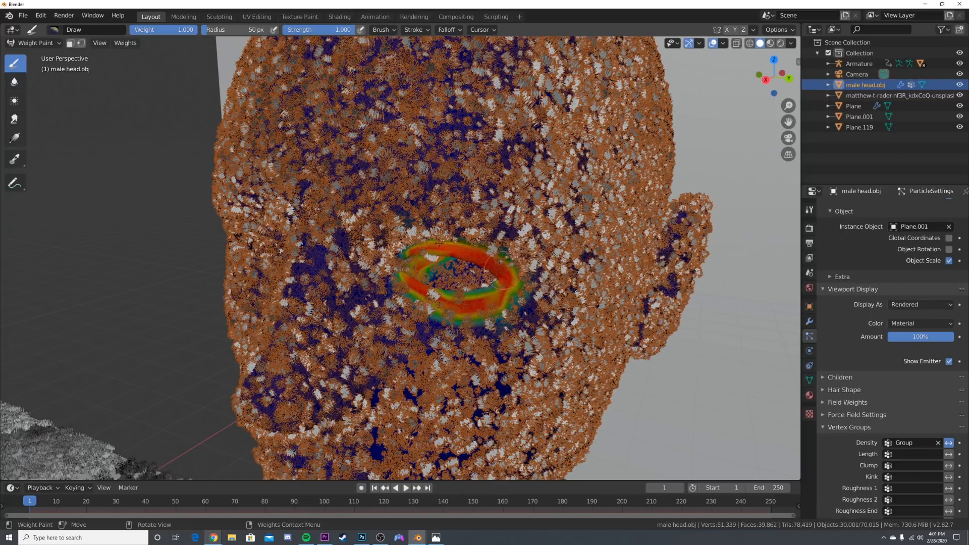
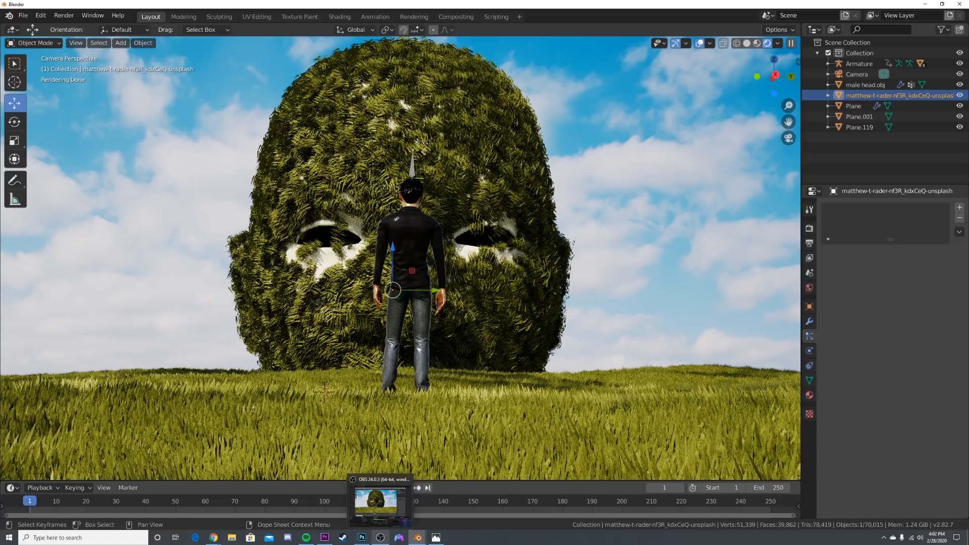
Compare the scene with the beeple.png reference image and hide the viewport overlays.
{"action": "left_click", "coordinate": [436, 537]}
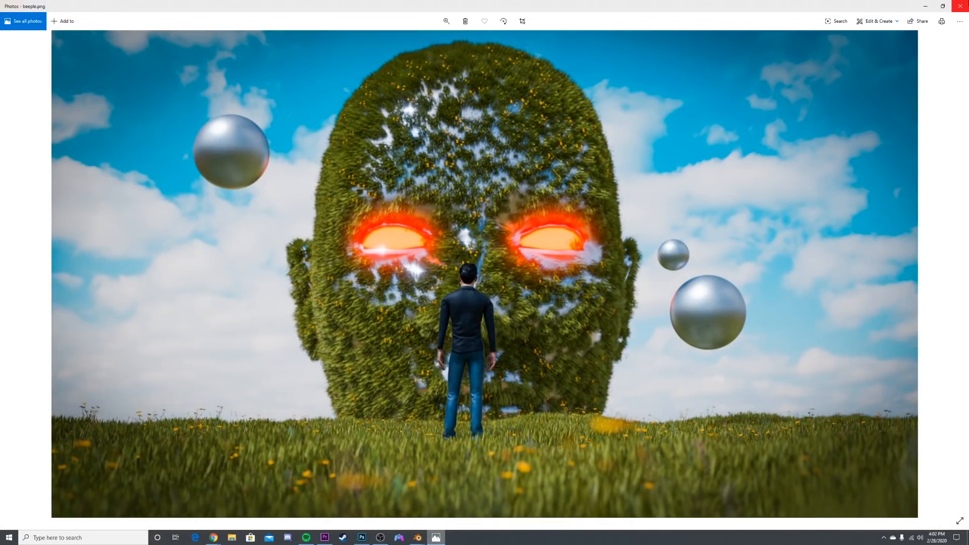
{"action": "left_click", "coordinate": [924, 6]}
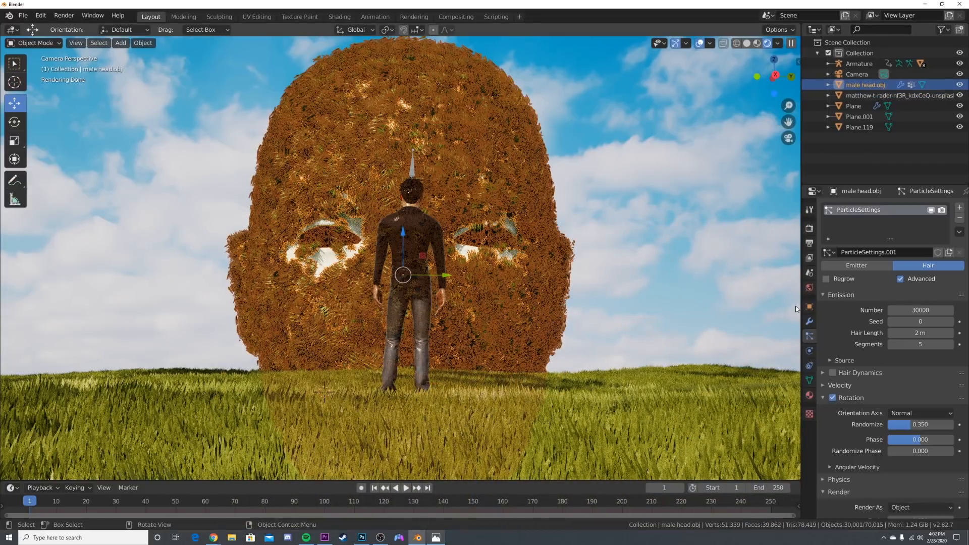
{"action": "scroll", "coordinate": [903, 437], "scroll_direction": "down", "scroll_amount": 2}
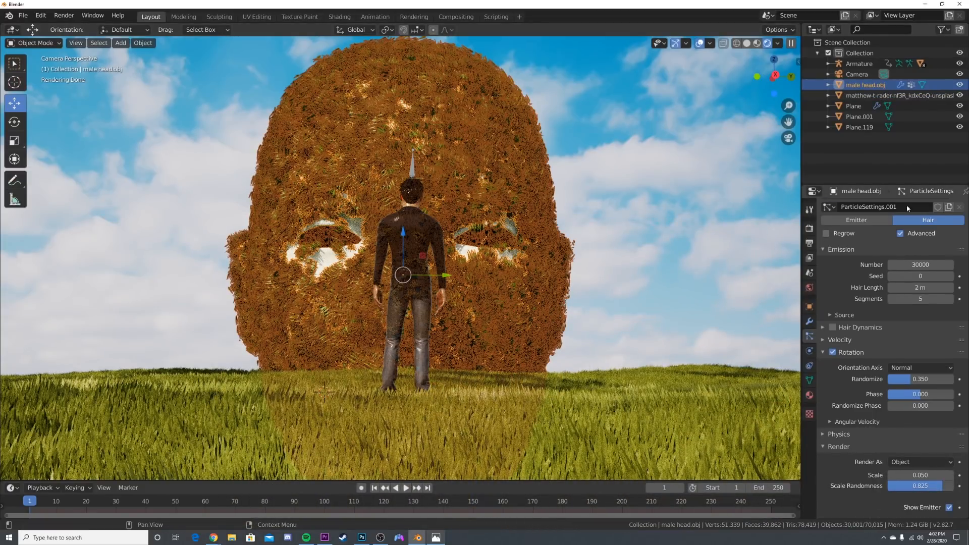
{"action": "scroll", "coordinate": [919, 386], "scroll_direction": "down", "scroll_amount": 3}
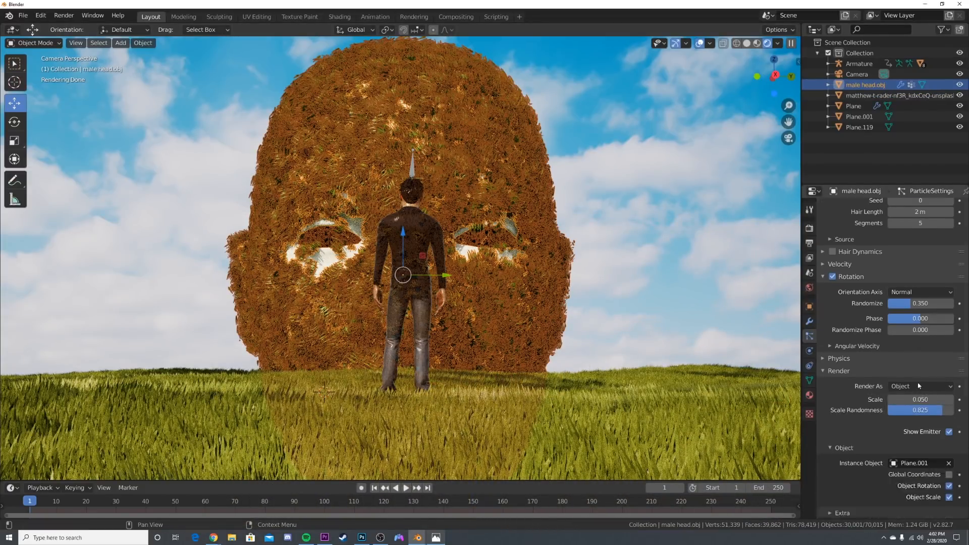
{"action": "scroll", "coordinate": [918, 385], "scroll_direction": "down", "scroll_amount": 1}
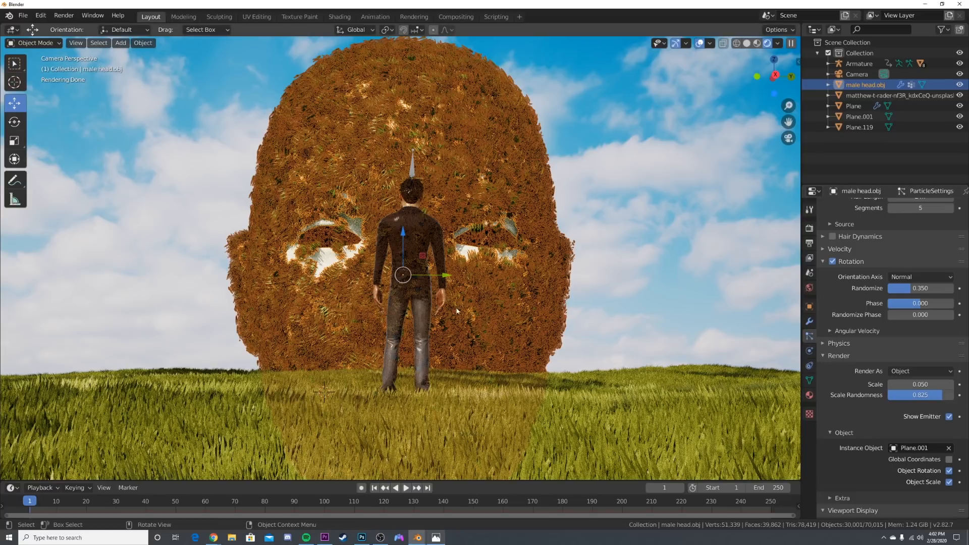
{"action": "left_click", "coordinate": [699, 44]}
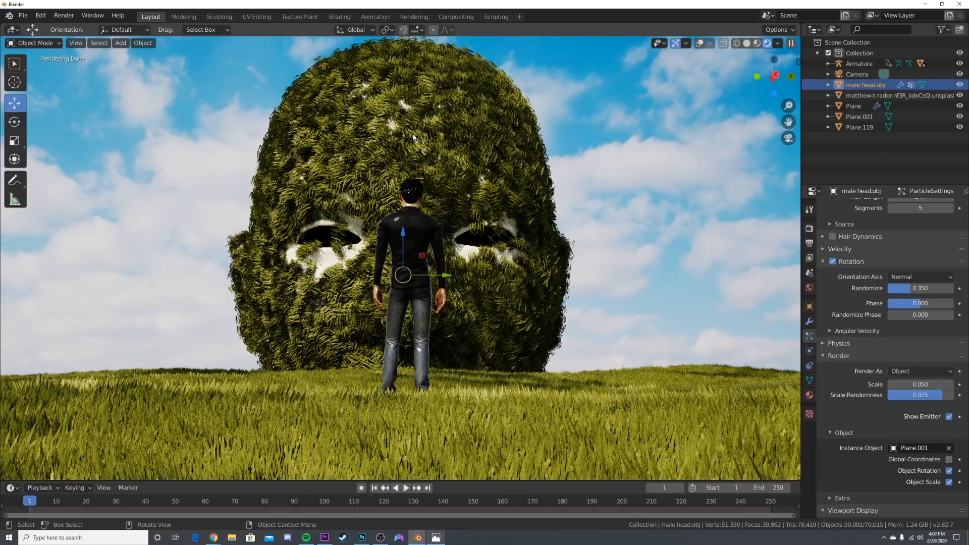
{"action": "scroll", "coordinate": [888, 353], "scroll_direction": "up", "scroll_amount": 6}
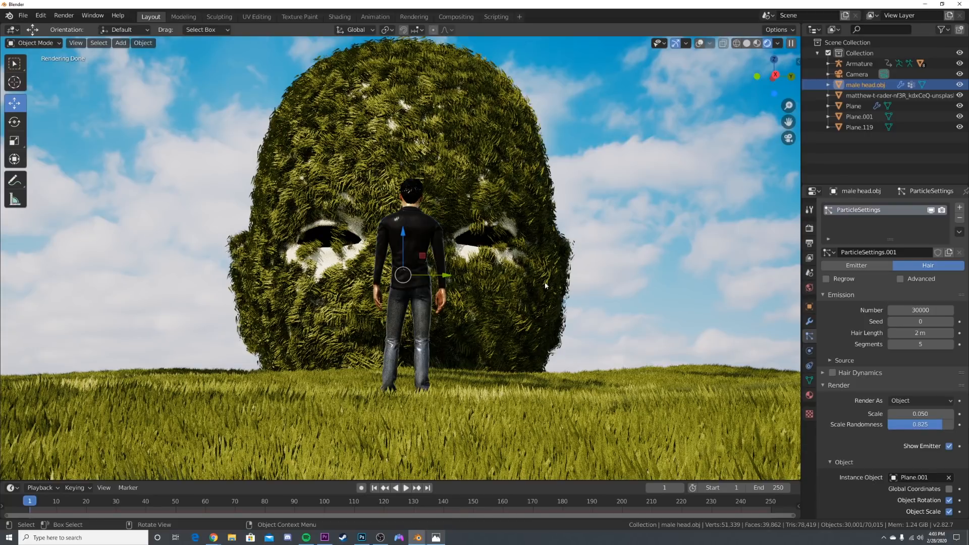
Switch the viewport to solid shading and add a UV sphere.
{"action": "key", "text": "z"}
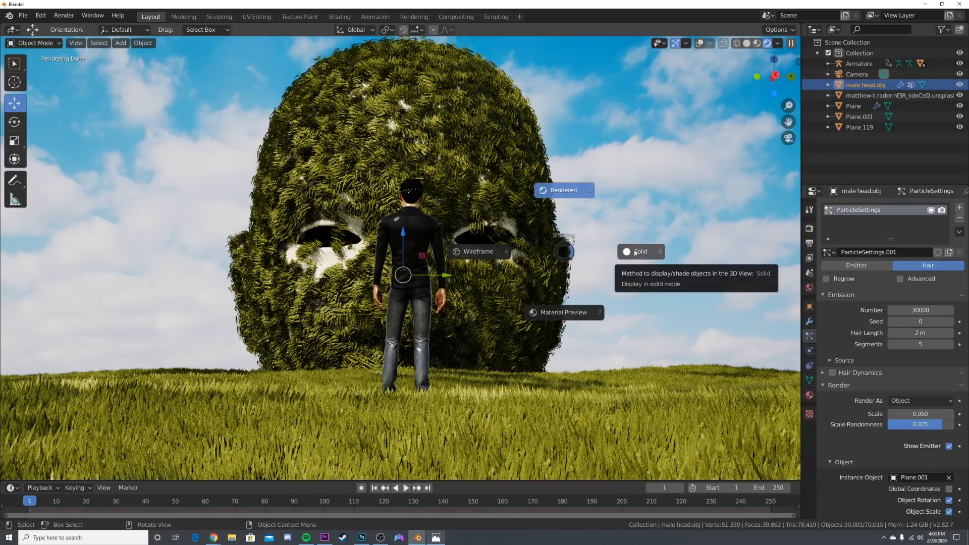
{"action": "left_click", "coordinate": [628, 253]}
{"action": "mouse_move", "coordinate": [628, 252]}
{"action": "middle_mouse_down"}
{"action": "mouse_move", "coordinate": [461, 313]}
{"action": "mouse_move", "coordinate": [424, 305]}
{"action": "mouse_move", "coordinate": [425, 287]}
{"action": "middle_mouse_up"}
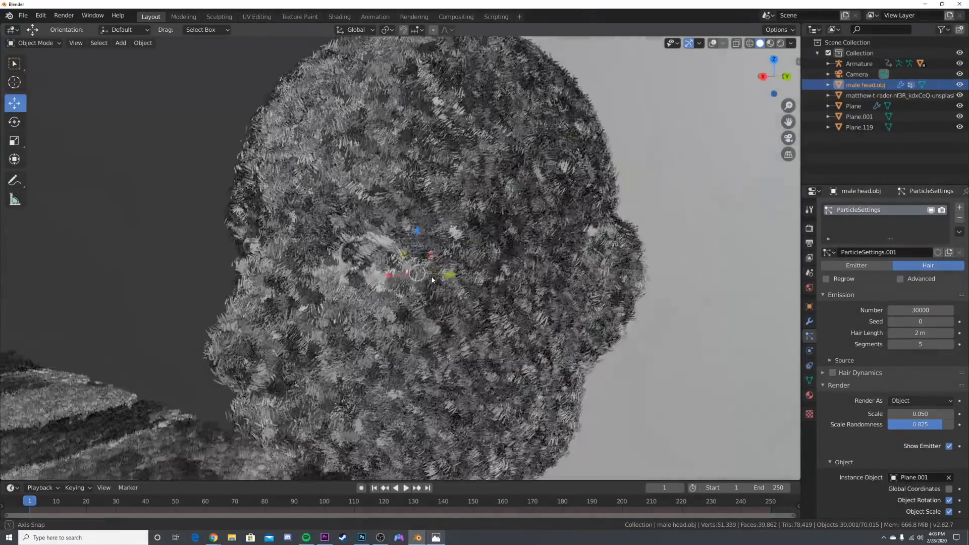
{"action": "key", "text": "shift+a"}
{"action": "mouse_move", "coordinate": [345, 162]}
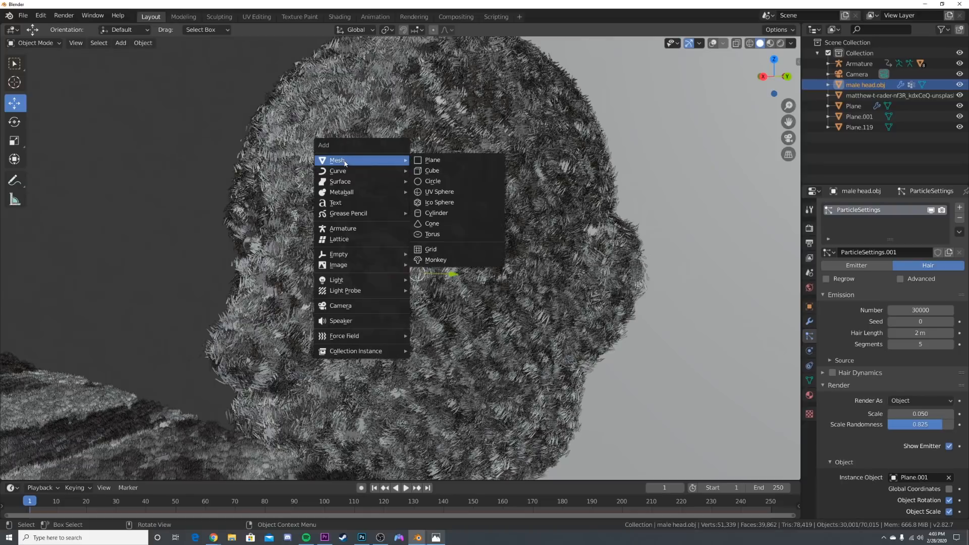
{"action": "left_click", "coordinate": [435, 195]}
Move the sphere to the head's eye, about -20 m along X, then 2.3 m along Z and 1.17 m along Y.
{"action": "scroll", "coordinate": [425, 237], "scroll_direction": "down", "scroll_amount": 8}
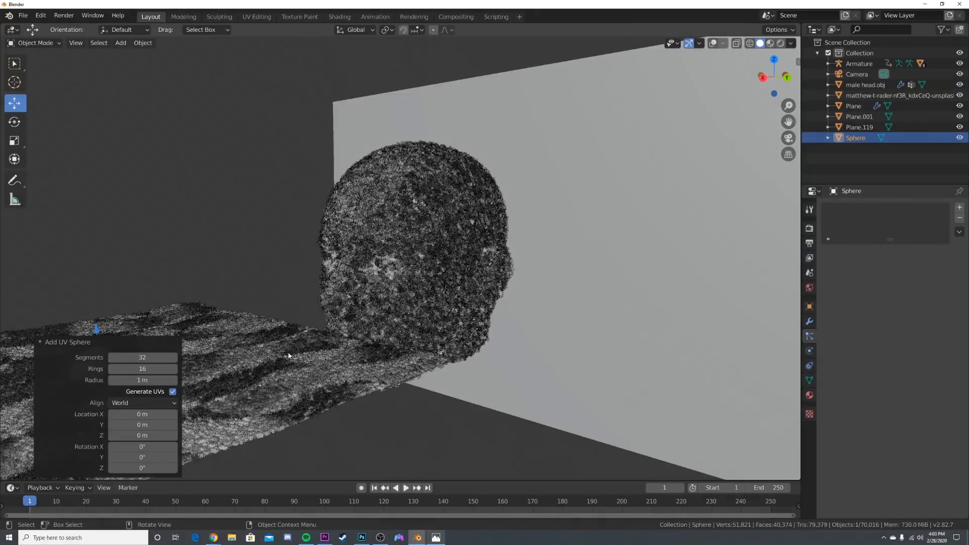
{"action": "left_click_drag", "start_coordinate": [191, 335], "coordinate": [394, 307]}
{"action": "scroll", "coordinate": [389, 283], "scroll_direction": "up", "scroll_amount": 3}
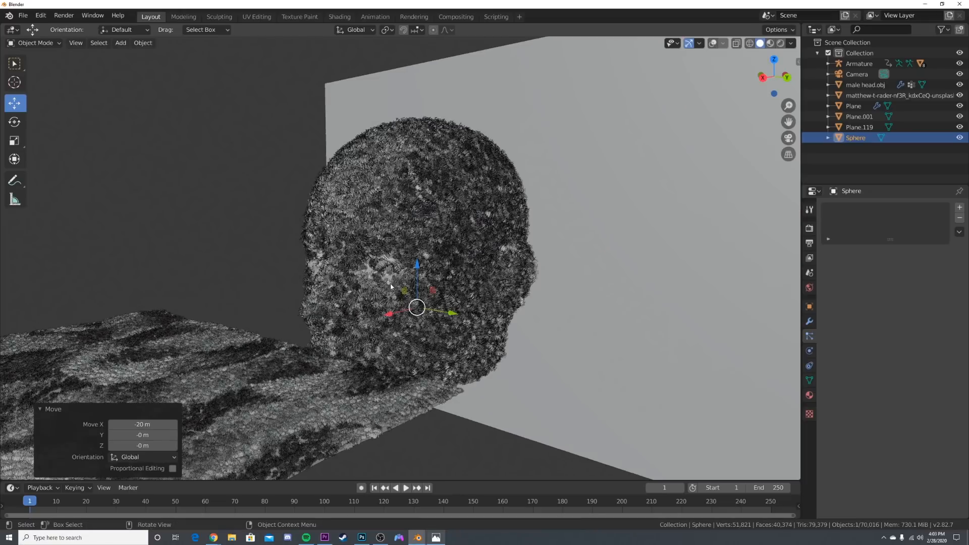
{"action": "left_click_drag", "start_coordinate": [414, 268], "coordinate": [428, 204]}
{"action": "middle_click_drag", "start_coordinate": [432, 248], "coordinate": [437, 270]}
{"action": "left_click_drag", "start_coordinate": [386, 269], "coordinate": [354, 278]}
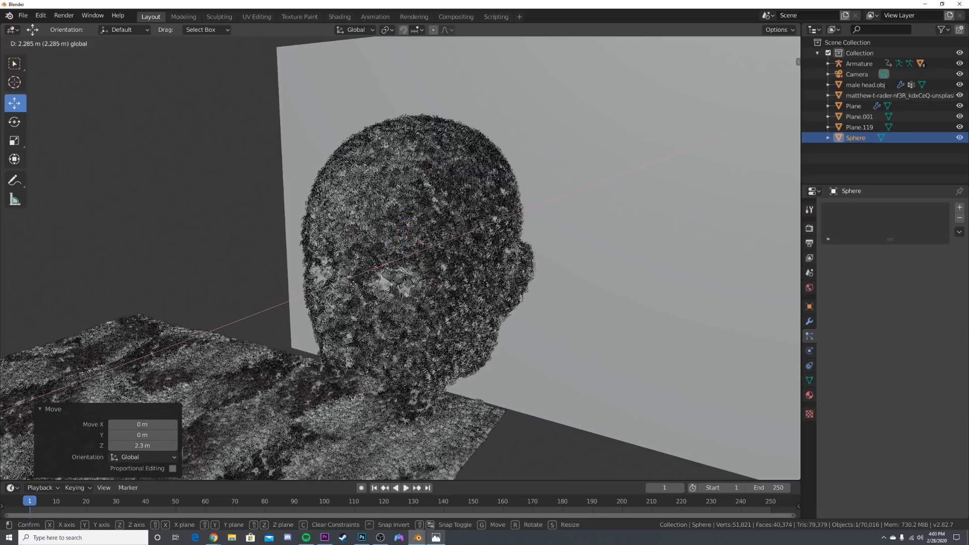
{"action": "left_click_drag", "start_coordinate": [415, 352], "coordinate": [423, 354]}
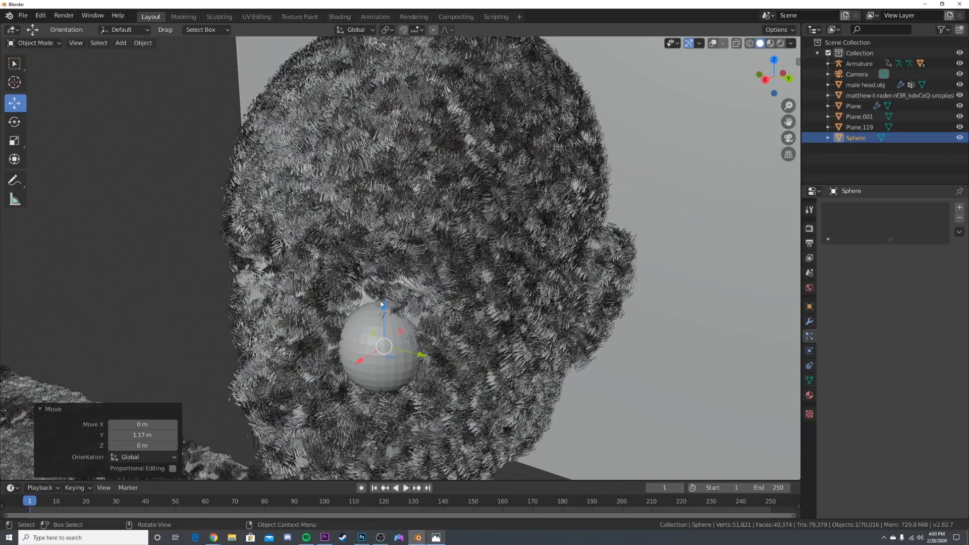
{"action": "mouse_move", "coordinate": [384, 304]}
{"action": "left_mouse_down"}
{"action": "mouse_move", "coordinate": [384, 287]}
{"action": "mouse_move", "coordinate": [384, 304]}
{"action": "left_mouse_up"}
Try flattening the sphere along Z, undo it, and stretch the sphere by about 1.746 along Y instead.
{"action": "left_click", "coordinate": [14, 140]}
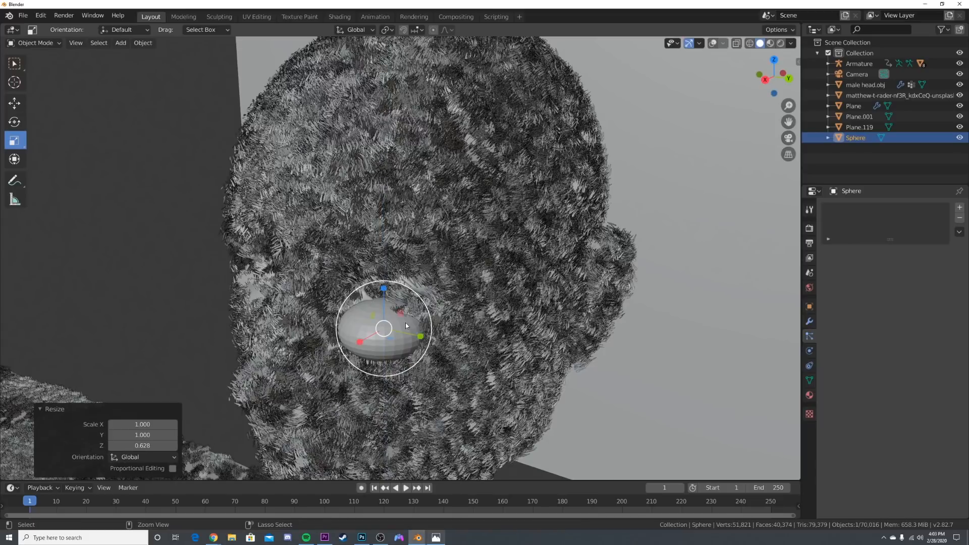
{"action": "key", "text": "ctrl+z"}
{"action": "left_click_drag", "start_coordinate": [419, 335], "coordinate": [445, 346]}
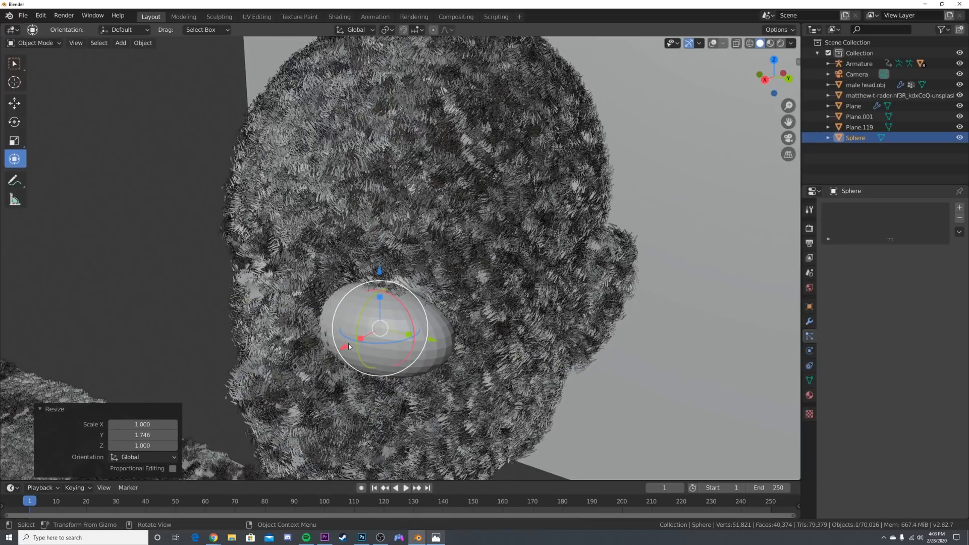
Fit the stretched sphere into the eye socket, moving it back along X by about 0.914 m and 0.176 m and raising it along Z.
{"action": "left_click_drag", "start_coordinate": [348, 346], "coordinate": [387, 328]}
{"action": "middle_click_drag", "start_coordinate": [388, 327], "coordinate": [452, 278]}
{"action": "key", "text": "KP_0"}
{"action": "scroll", "coordinate": [492, 255], "scroll_direction": "up", "scroll_amount": 3}
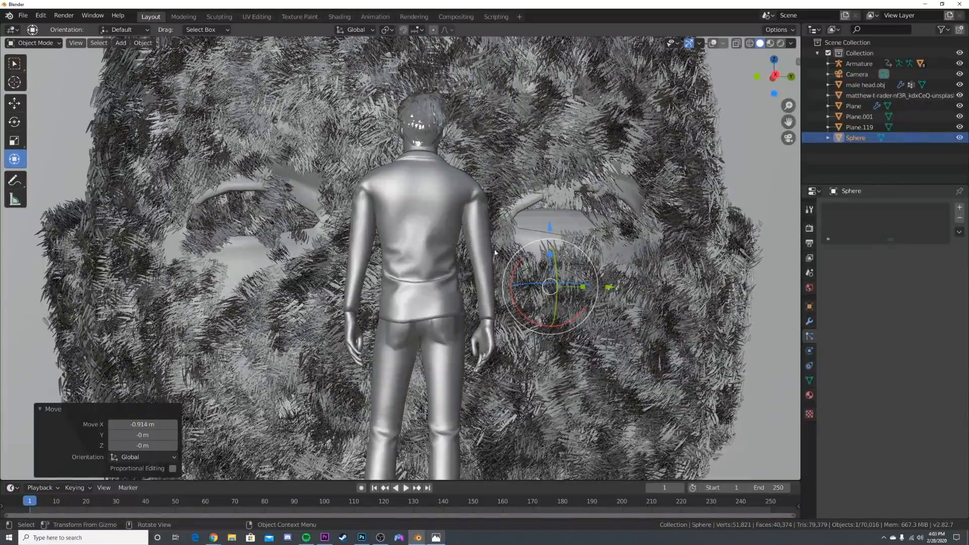
{"action": "left_click_drag", "start_coordinate": [554, 233], "coordinate": [559, 180]}
{"action": "key", "text": "KP_0"}
{"action": "middle_click_drag", "start_coordinate": [618, 229], "coordinate": [575, 238]}
{"action": "left_click_drag", "start_coordinate": [382, 281], "coordinate": [384, 277]}
{"action": "key", "text": "KP_0"}
Switch to Material Preview shading and give the eye sphere a new material with an Emission surface.
{"action": "key", "text": "z"}
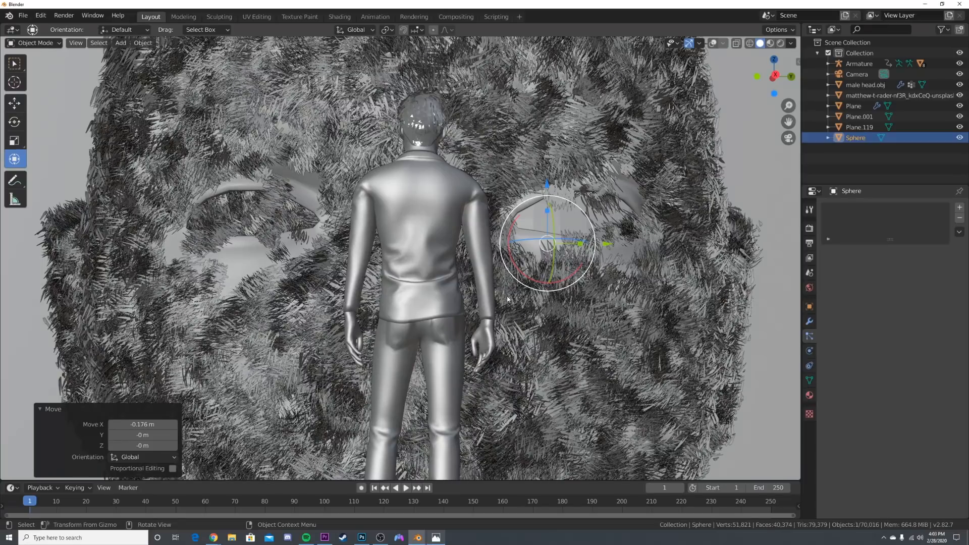
{"action": "key", "text": "2"}
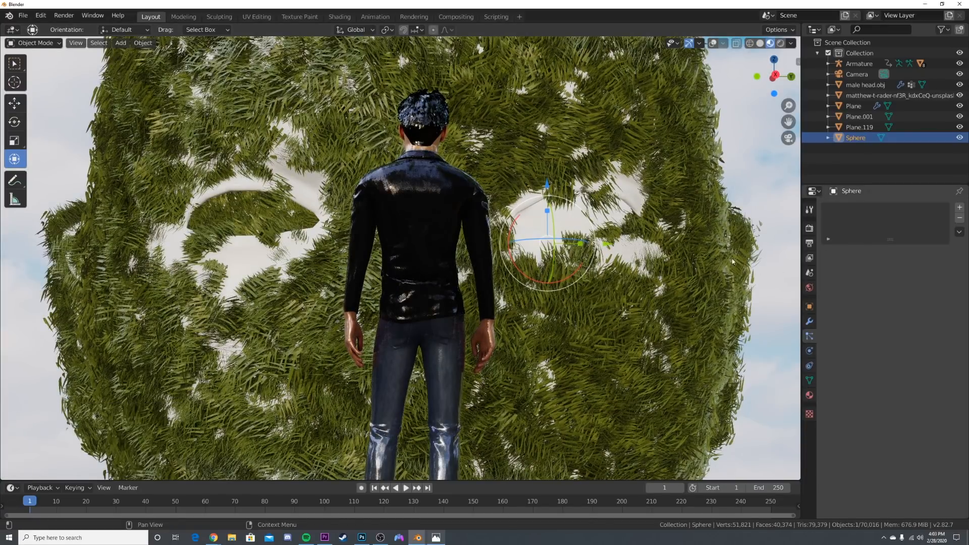
{"action": "left_click", "coordinate": [809, 395]}
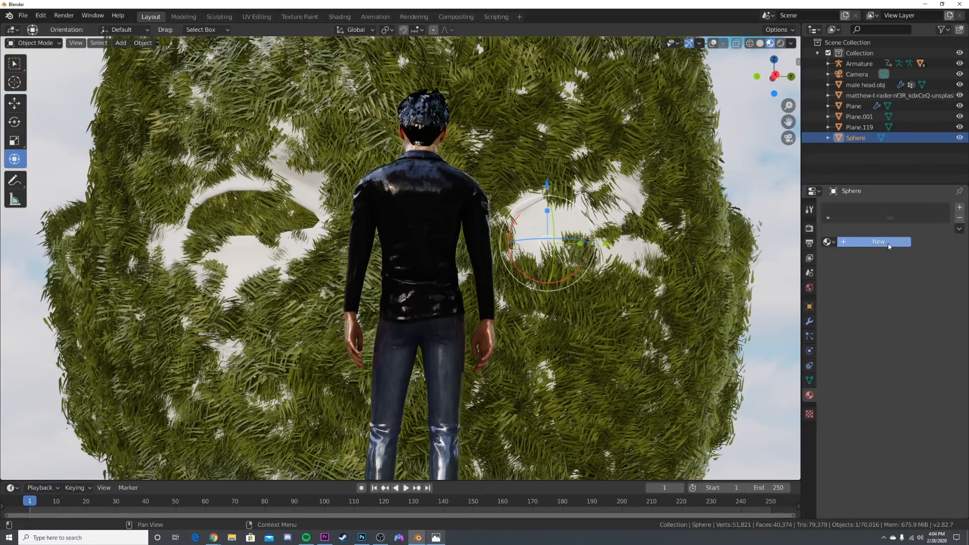
{"action": "left_click", "coordinate": [920, 285]}
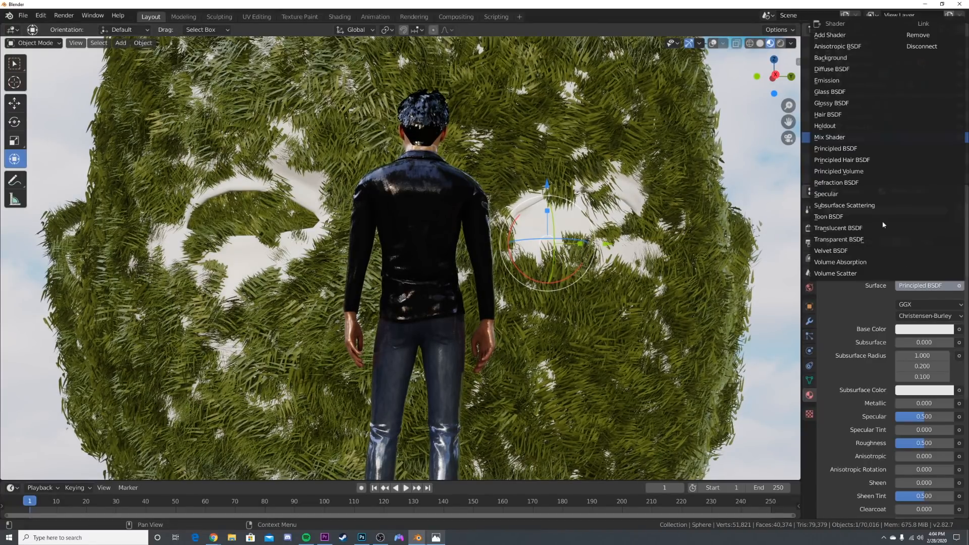
{"action": "left_click", "coordinate": [840, 81]}
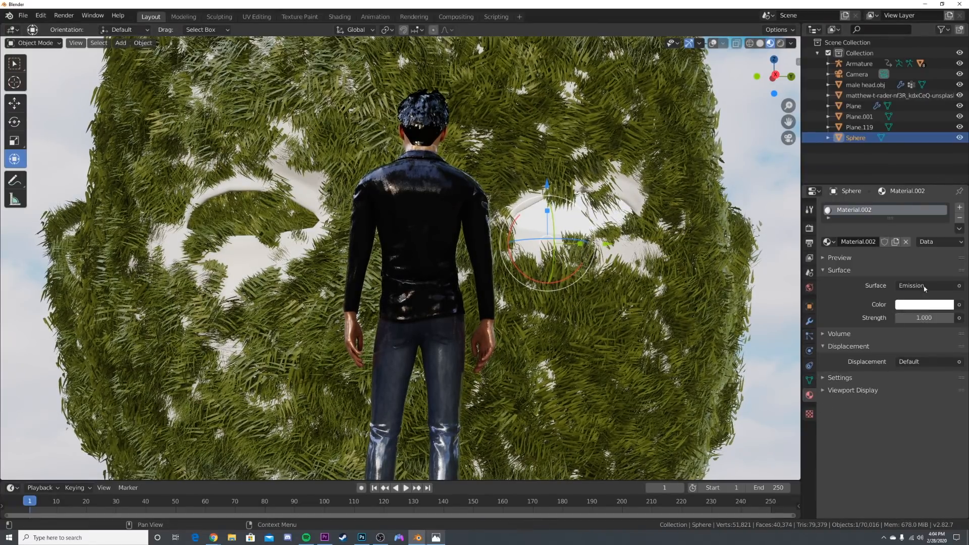
Set the eye sphere's emission colour to orange with hue 0.060 and full saturation, and its strength to 10.
{"action": "left_click", "coordinate": [924, 304]}
{"action": "left_click", "coordinate": [885, 228]}
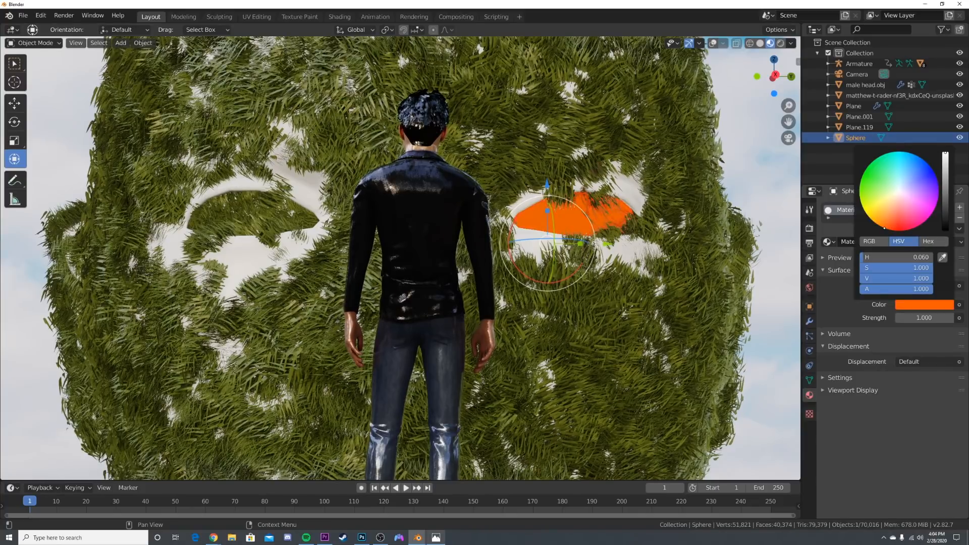
{"action": "left_click", "coordinate": [929, 320]}
{"action": "type", "text": "10"}
{"action": "key", "text": "Return"}
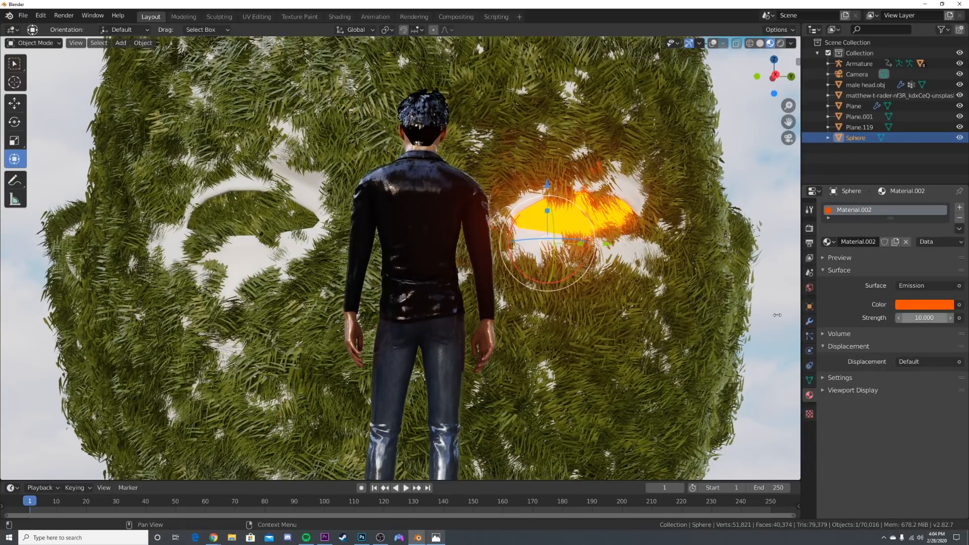
Duplicate the glowing eye sphere along Y for the head's other eye.
{"action": "key", "text": "shift+d"}
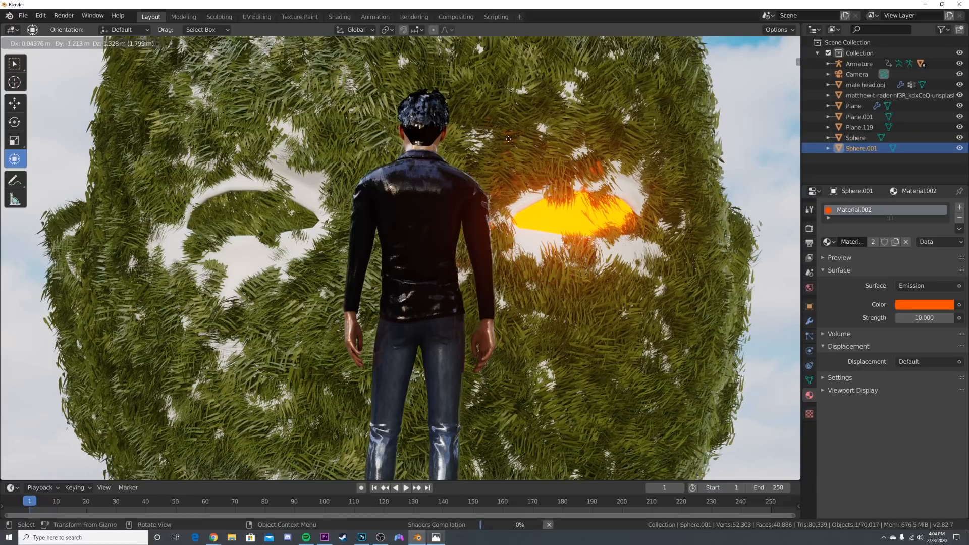
{"action": "right_click", "coordinate": [570, 221]}
{"action": "key", "text": "shift+d"}
{"action": "key", "text": "y"}
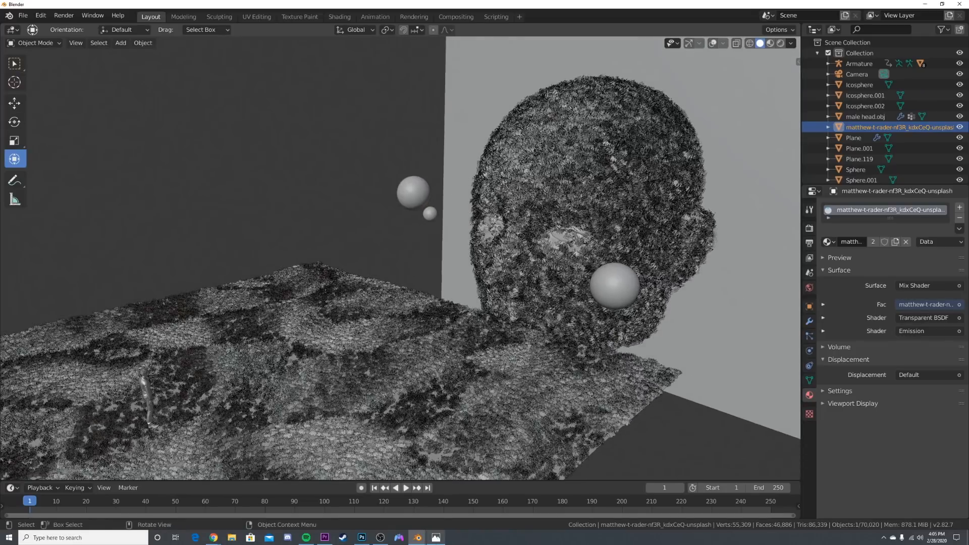
Switch to Photos to look at the reference image beeple.png, then return to the Blender scene.
{"action": "left_click", "coordinate": [435, 538]}
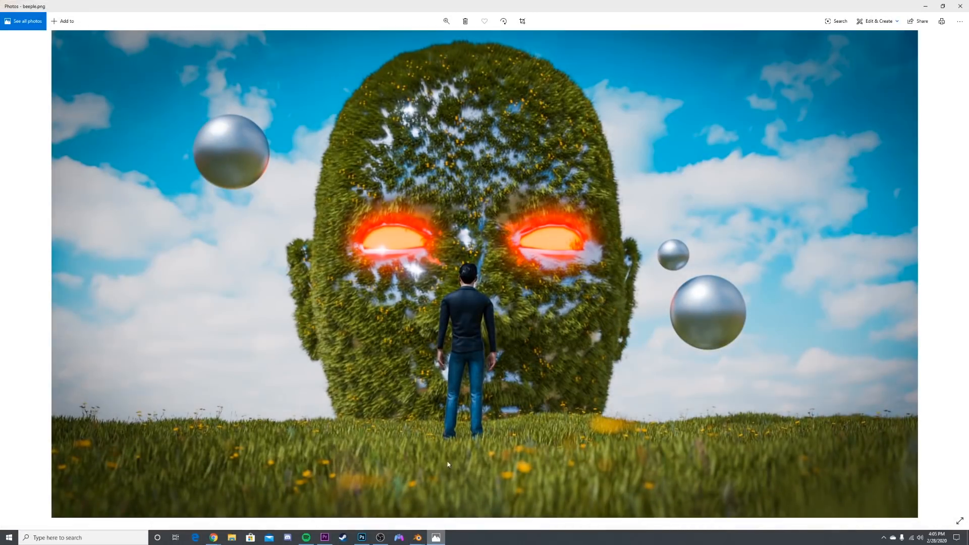
{"action": "left_click", "coordinate": [925, 6]}
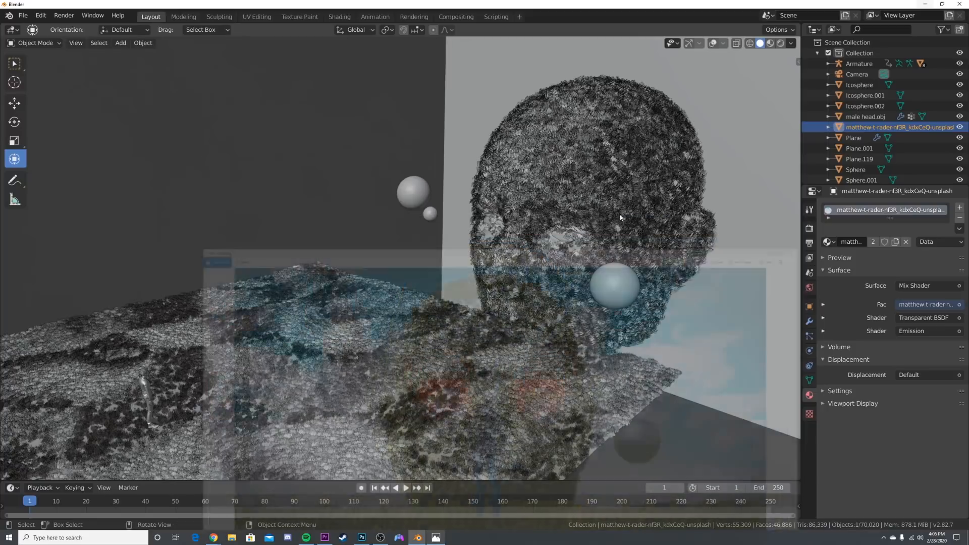
{"action": "scroll", "coordinate": [422, 302], "scroll_direction": "down", "scroll_amount": 2}
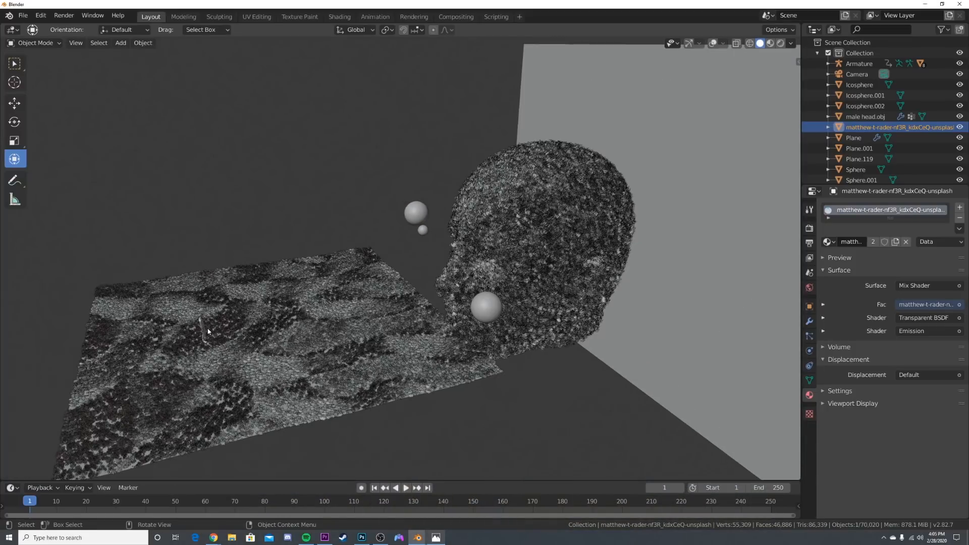
Add a Plain Axes empty to the scene and turn the viewport overlays and gizmos on.
{"action": "left_click", "coordinate": [204, 327]}
{"action": "key", "text": "KP_Decimal"}
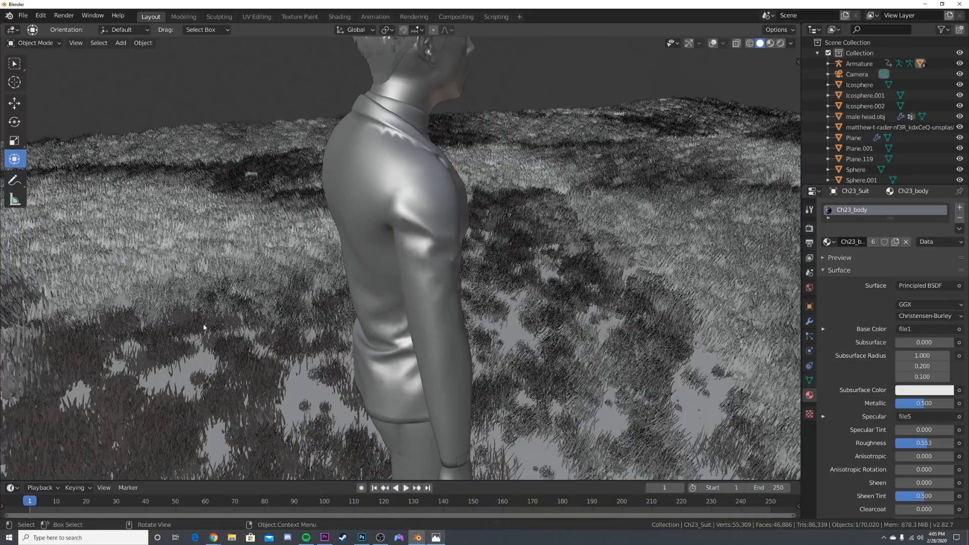
{"action": "scroll", "coordinate": [494, 229], "scroll_direction": "down", "scroll_amount": 6}
{"action": "key", "text": "shift+a"}
{"action": "mouse_move", "coordinate": [474, 320]}
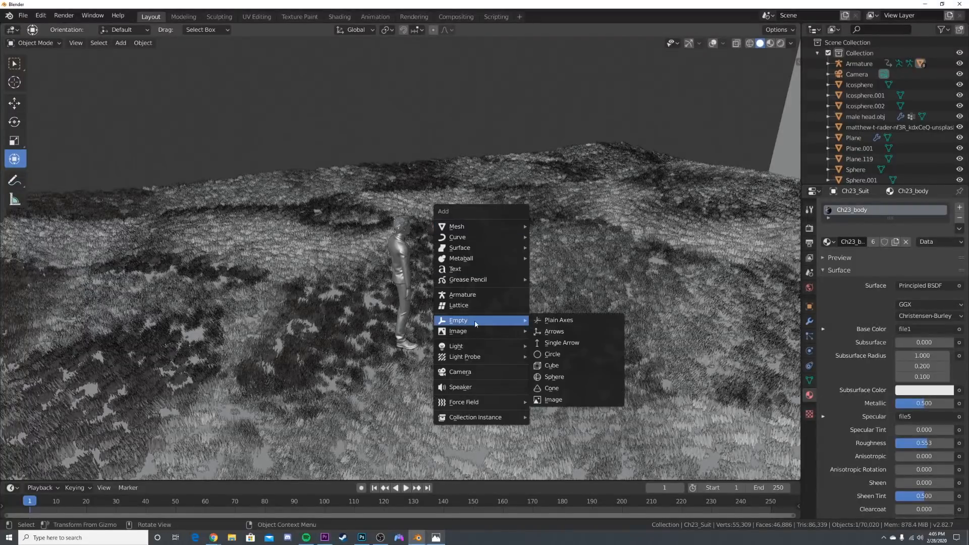
{"action": "left_click", "coordinate": [552, 324]}
{"action": "scroll", "coordinate": [566, 325], "scroll_direction": "down", "scroll_amount": 2}
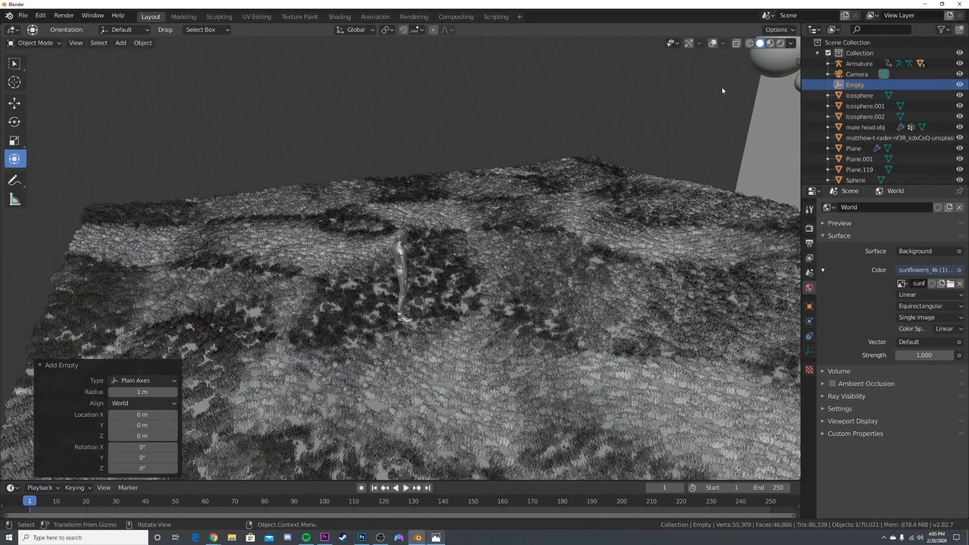
{"action": "left_click", "coordinate": [711, 44]}
{"action": "left_click", "coordinate": [687, 45]}
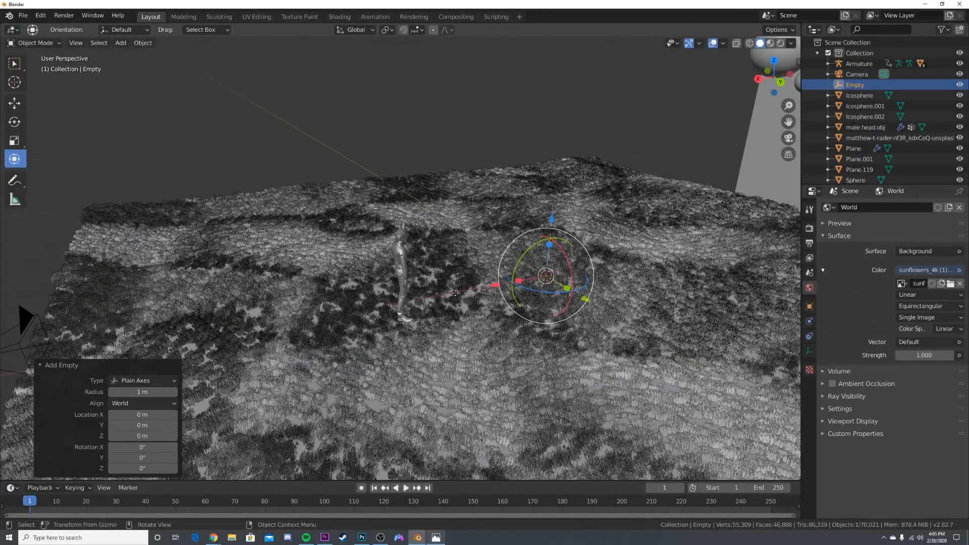
Move the empty onto the character's body, about 3.7 m along X, 1.08 m along Z and 0.643 m along Y.
{"action": "key", "text": "g"}
{"action": "key", "text": "x"}
{"action": "left_click_drag", "start_coordinate": [360, 307], "coordinate": [334, 313]}
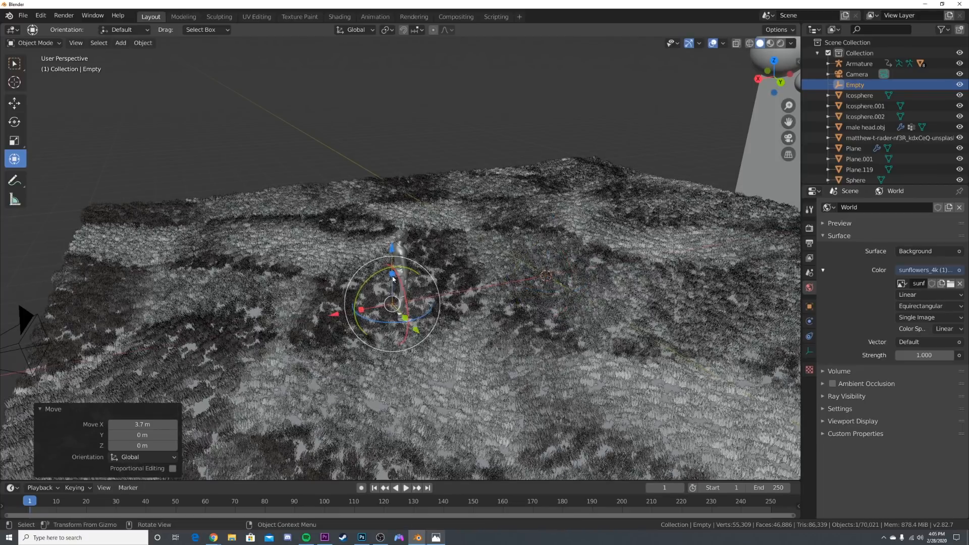
{"action": "left_click_drag", "start_coordinate": [391, 255], "coordinate": [401, 192]}
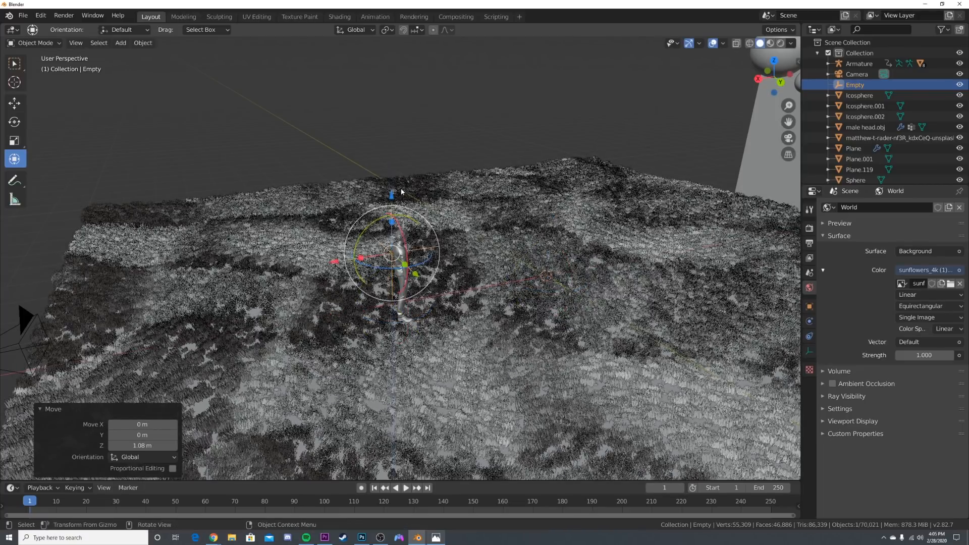
{"action": "key", "text": "KP_Decimal"}
{"action": "middle_click_drag", "start_coordinate": [323, 203], "coordinate": [487, 222]}
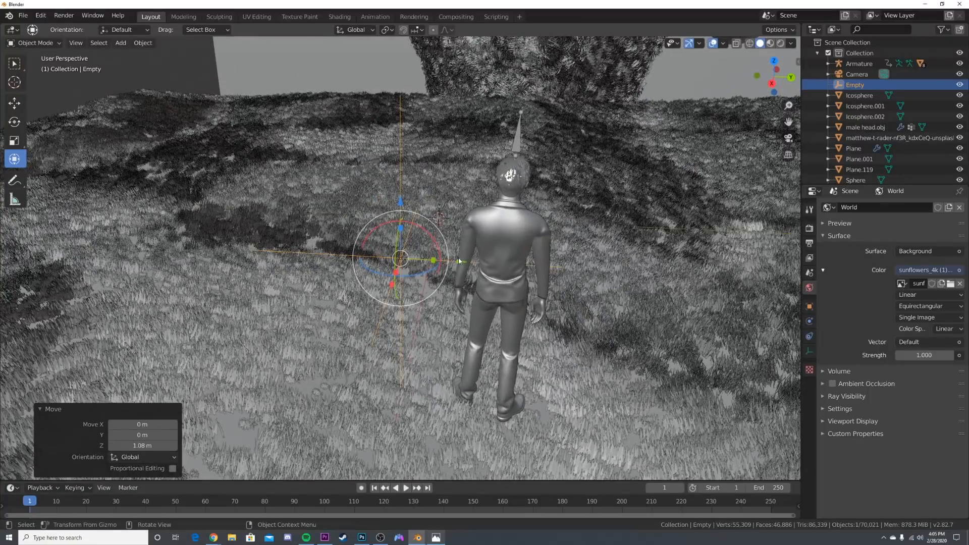
{"action": "left_click_drag", "start_coordinate": [462, 263], "coordinate": [561, 269]}
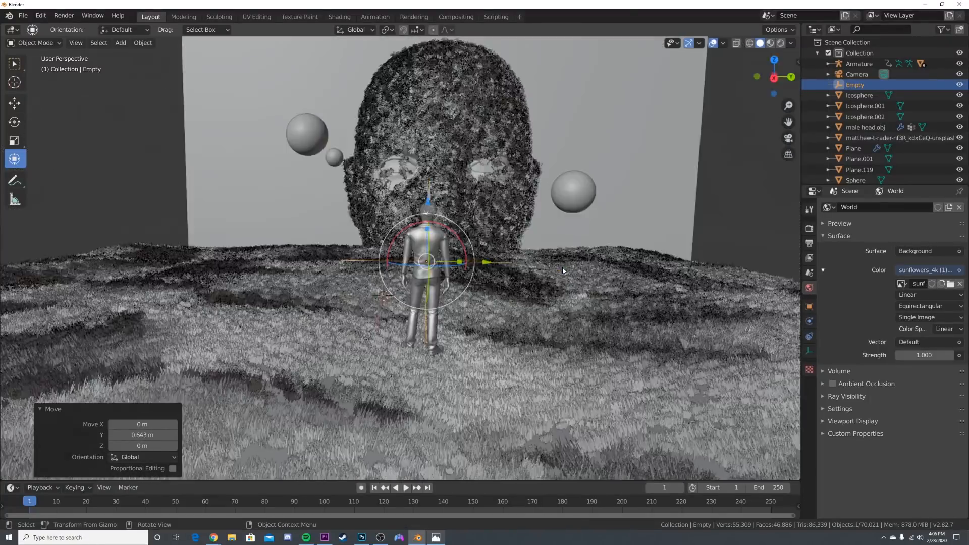
Switch to the camera view, enable the camera's depth of field and choose the Empty as its focus object.
{"action": "key", "text": "KP_0"}
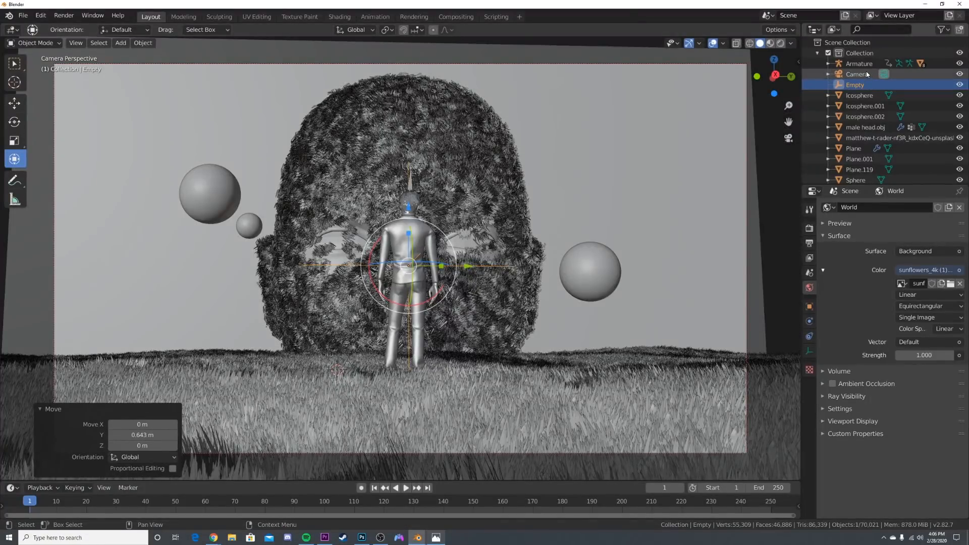
{"action": "left_click", "coordinate": [867, 74]}
{"action": "left_click", "coordinate": [832, 388]}
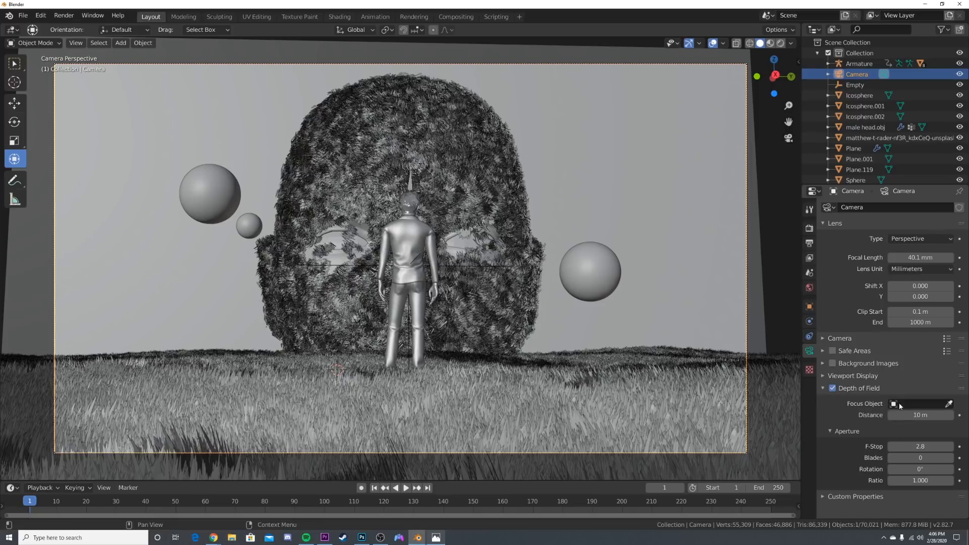
{"action": "left_click", "coordinate": [901, 404]}
{"action": "scroll", "coordinate": [878, 507], "scroll_direction": "down", "scroll_amount": 4}
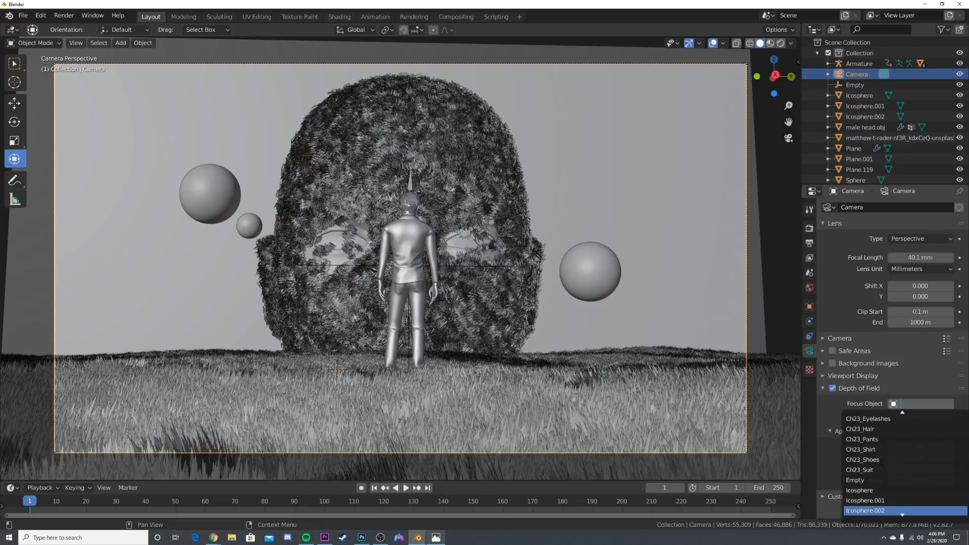
{"action": "left_click", "coordinate": [855, 480]}
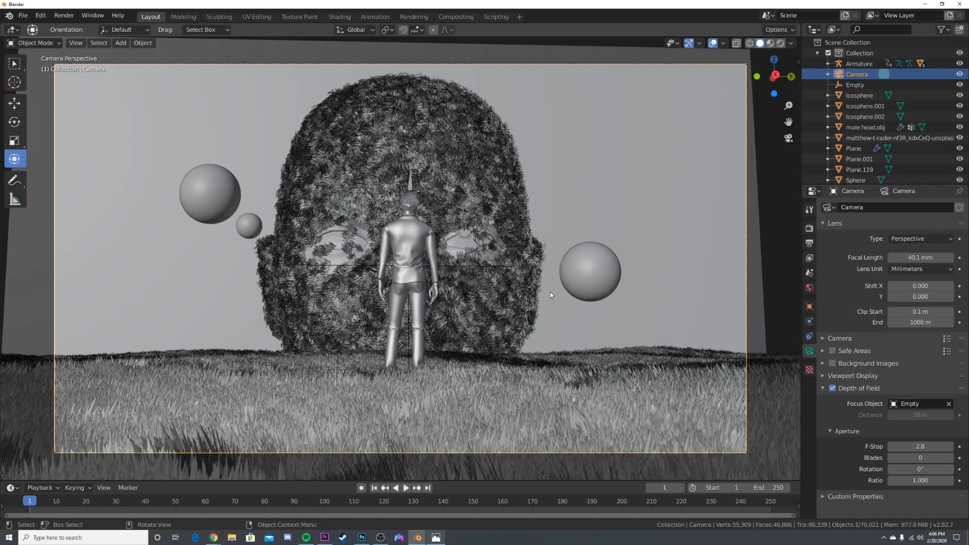
Preview the scene in Rendered shading and set the camera's F-Stop to 2.0.
{"action": "key", "text": "z"}
{"action": "left_click", "coordinate": [552, 237]}
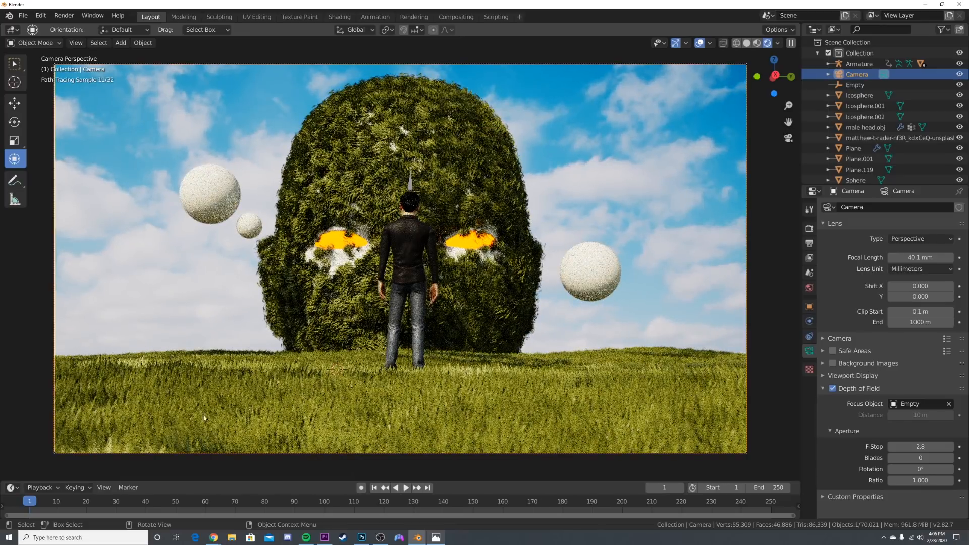
{"action": "left_click", "coordinate": [926, 449]}
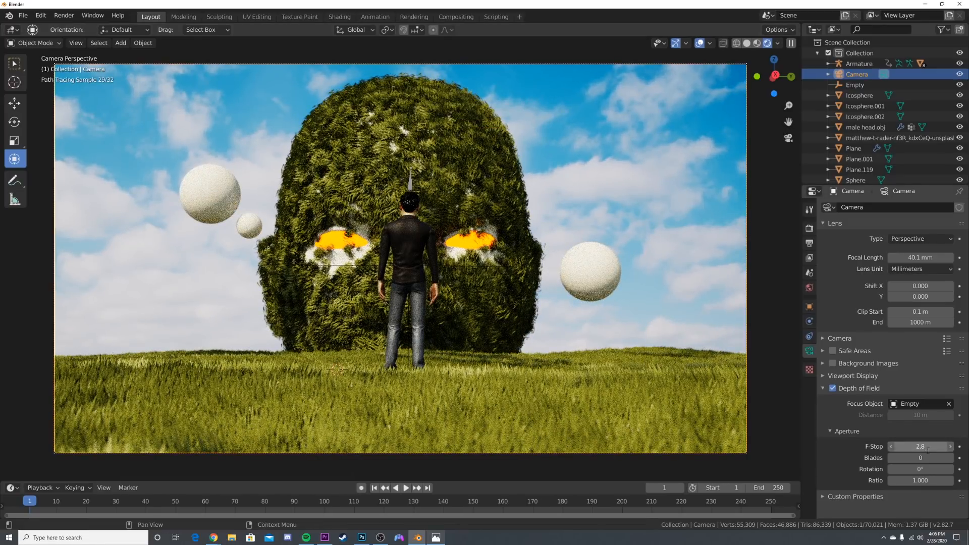
{"action": "type", "text": "2"}
{"action": "key", "text": "Return"}
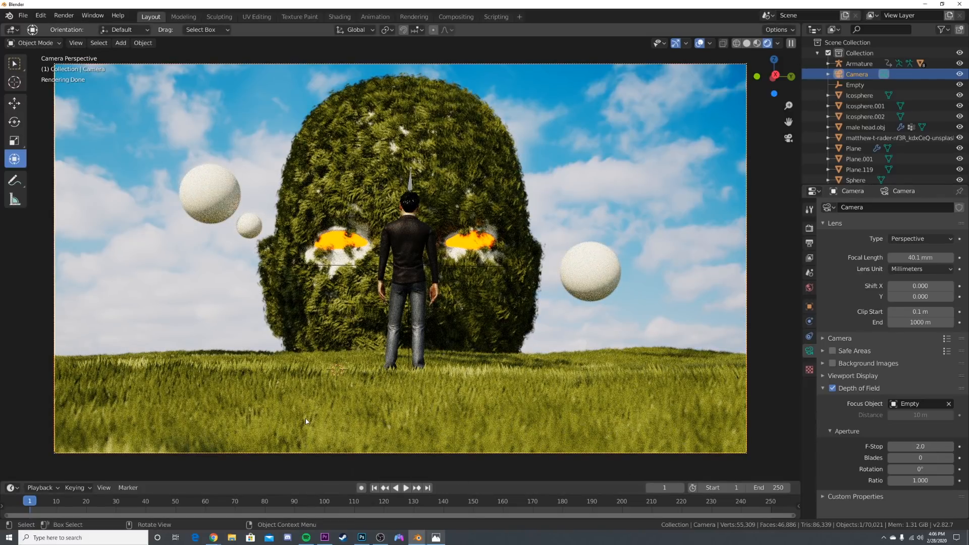
Return to Solid shading, render the image to check the depth of field, and close the render result.
{"action": "key", "text": "z"}
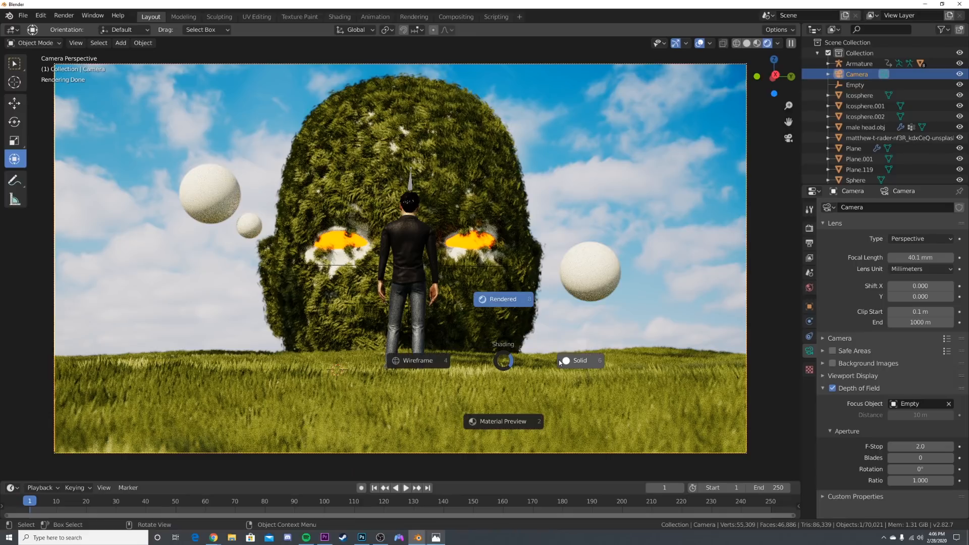
{"action": "left_click", "coordinate": [573, 361]}
{"action": "left_click", "coordinate": [63, 16]}
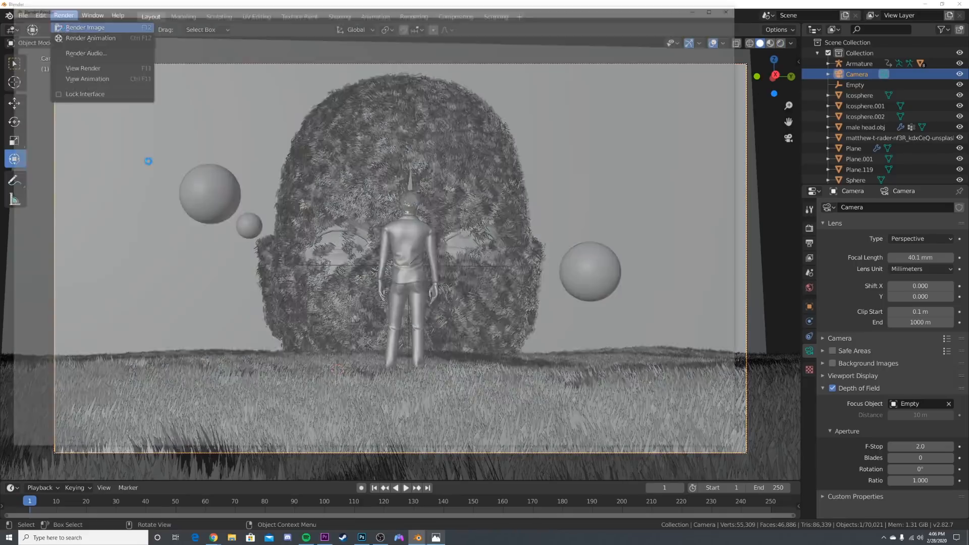
{"action": "left_click", "coordinate": [76, 25]}
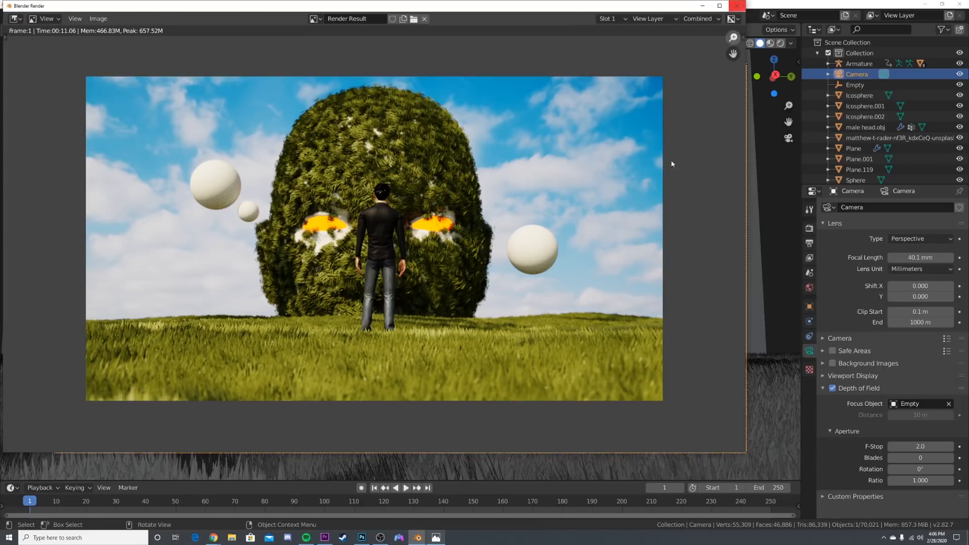
{"action": "scroll", "coordinate": [384, 307], "scroll_direction": "up", "scroll_amount": 1}
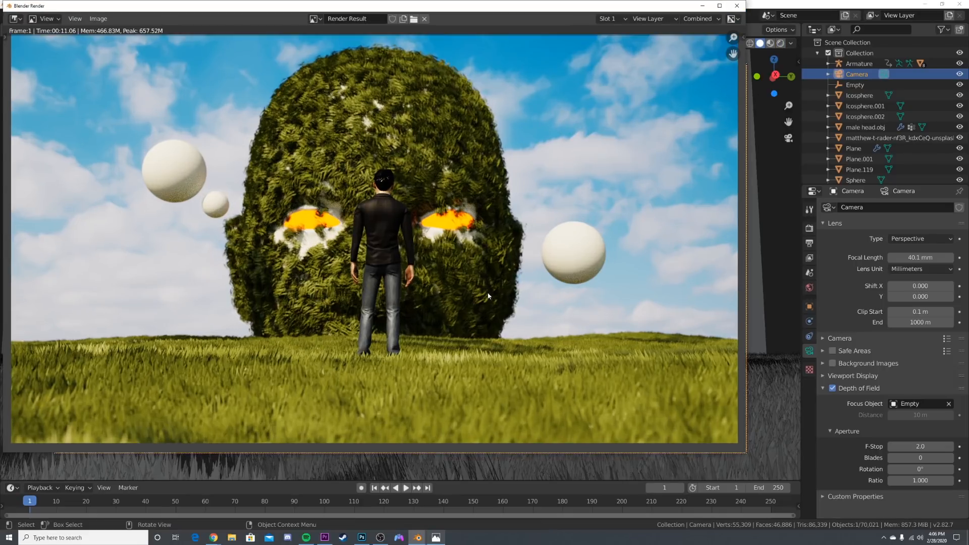
{"action": "scroll", "coordinate": [384, 306], "scroll_direction": "down", "scroll_amount": 1}
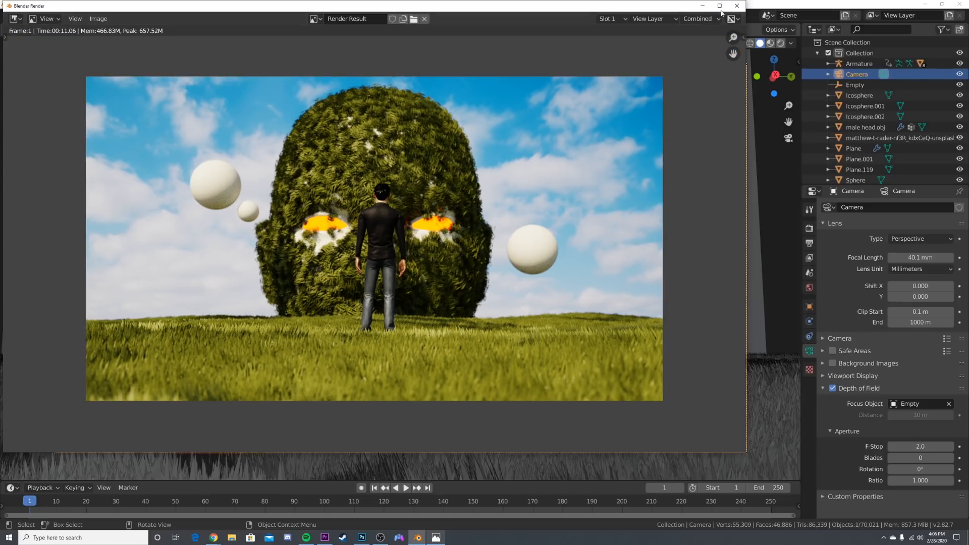
{"action": "left_click", "coordinate": [737, 5]}
Give the floating ball beside the head's right-hand edge a new material with Metallic at 1.000.
{"action": "left_click", "coordinate": [590, 271]}
{"action": "left_click", "coordinate": [809, 395]}
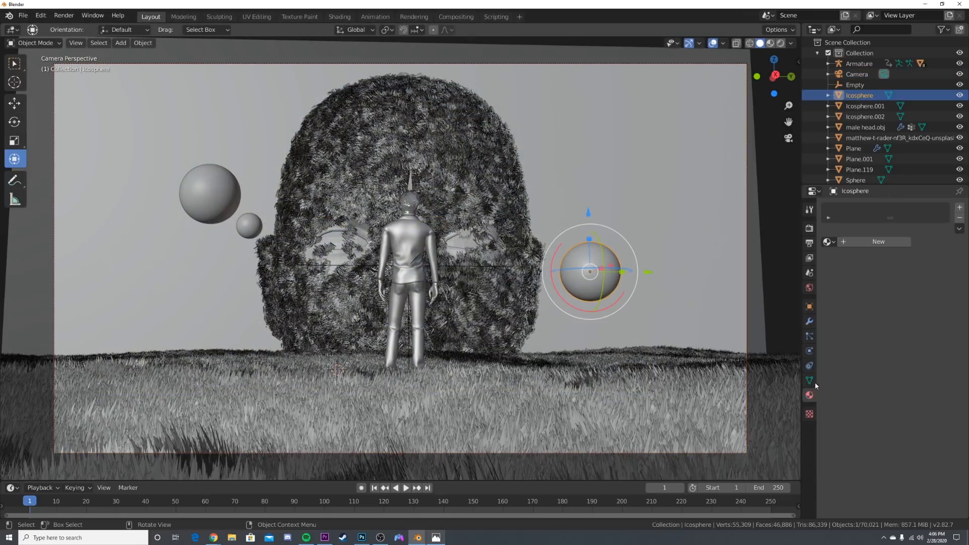
{"action": "left_click", "coordinate": [873, 242]}
{"action": "left_click_drag", "start_coordinate": [908, 403], "coordinate": [955, 403]}
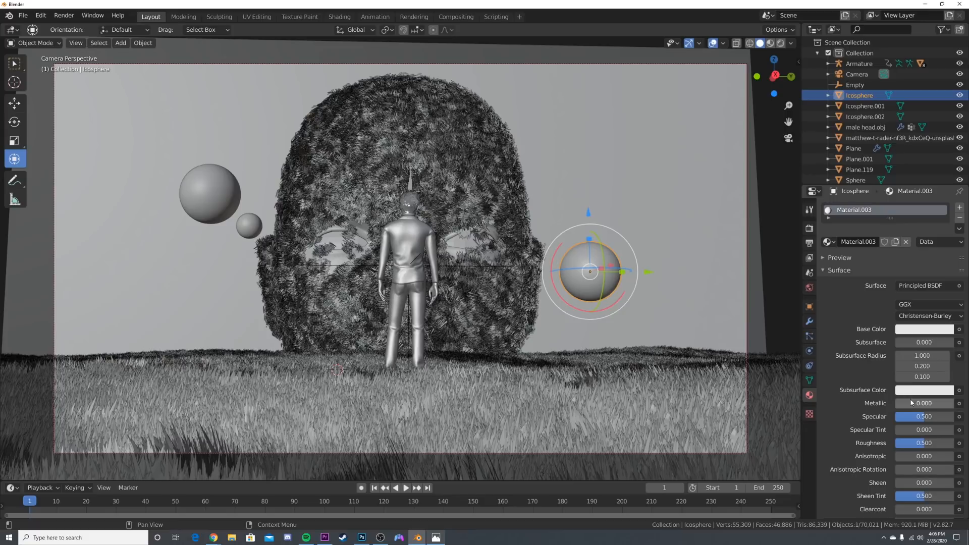
Link the metallic ball's material to the two other floating balls.
{"action": "left_click", "coordinate": [222, 207]}
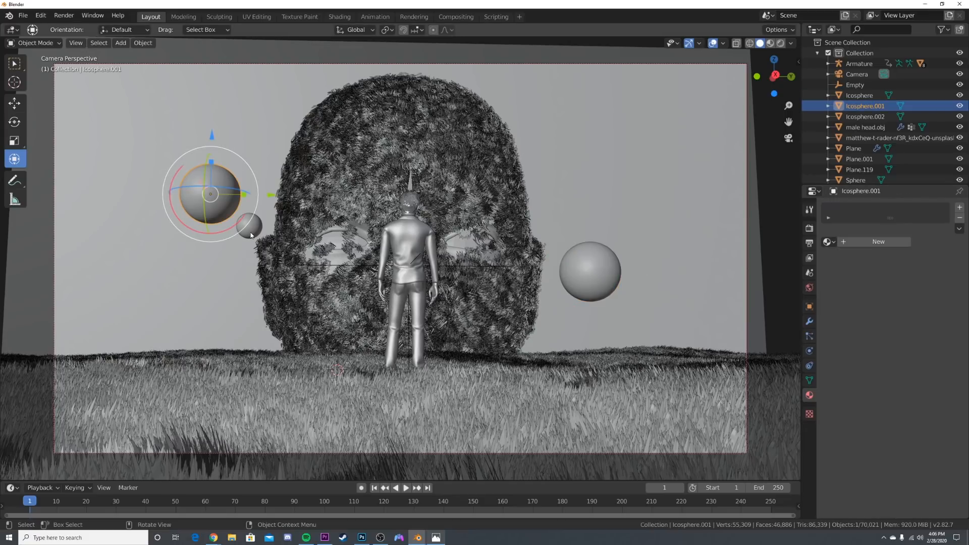
{"action": "left_click", "coordinate": [249, 225], "text": "shift"}
{"action": "left_click", "coordinate": [610, 272], "text": "shift"}
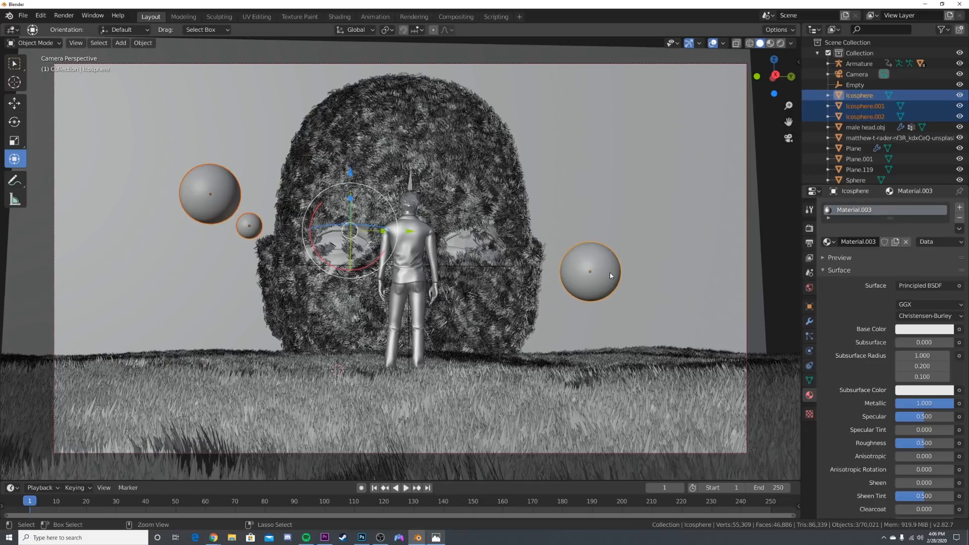
{"action": "key", "text": "ctrl+l"}
{"action": "left_click", "coordinate": [605, 300]}
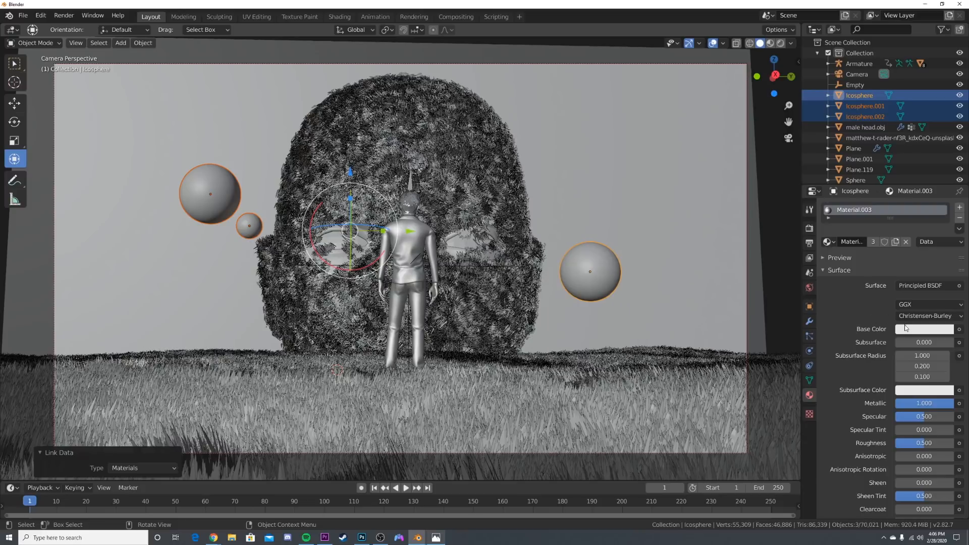
Darken the balls' shared base colour to a light grey and preview it in Rendered shading.
{"action": "left_click", "coordinate": [906, 328]}
{"action": "left_click", "coordinate": [944, 206]}
{"action": "key", "text": "z"}
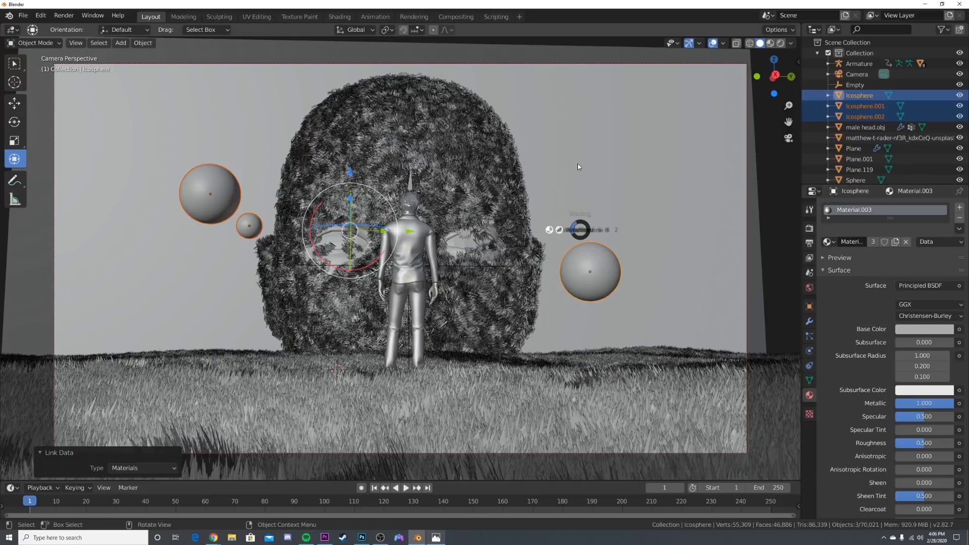
{"action": "left_click", "coordinate": [606, 143]}
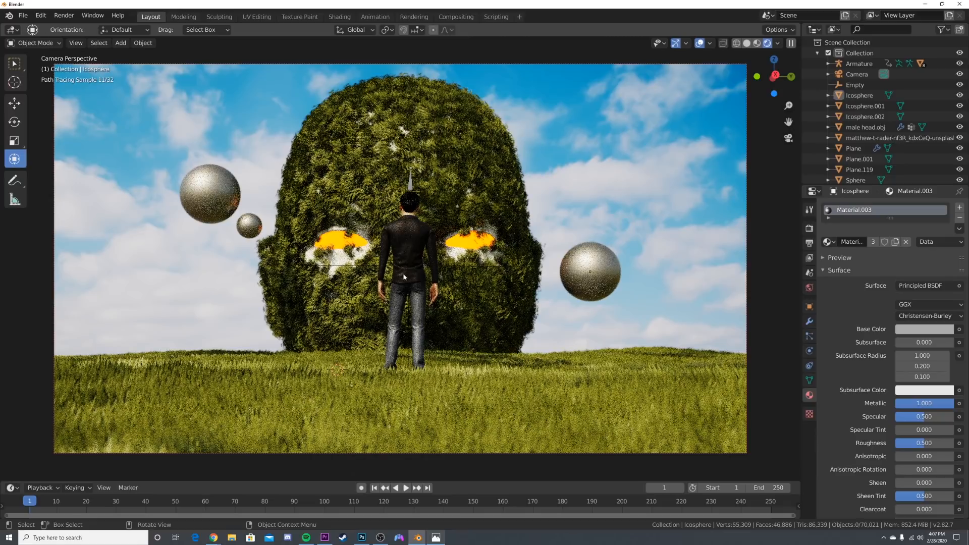
Go back to Solid shading and render the image with the metallic balls.
{"action": "key", "text": "z"}
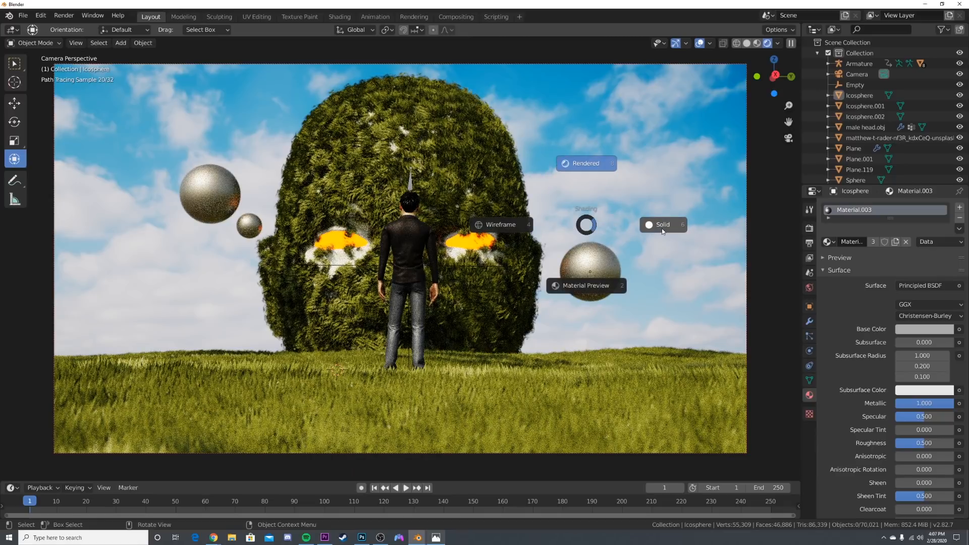
{"action": "left_click", "coordinate": [661, 228]}
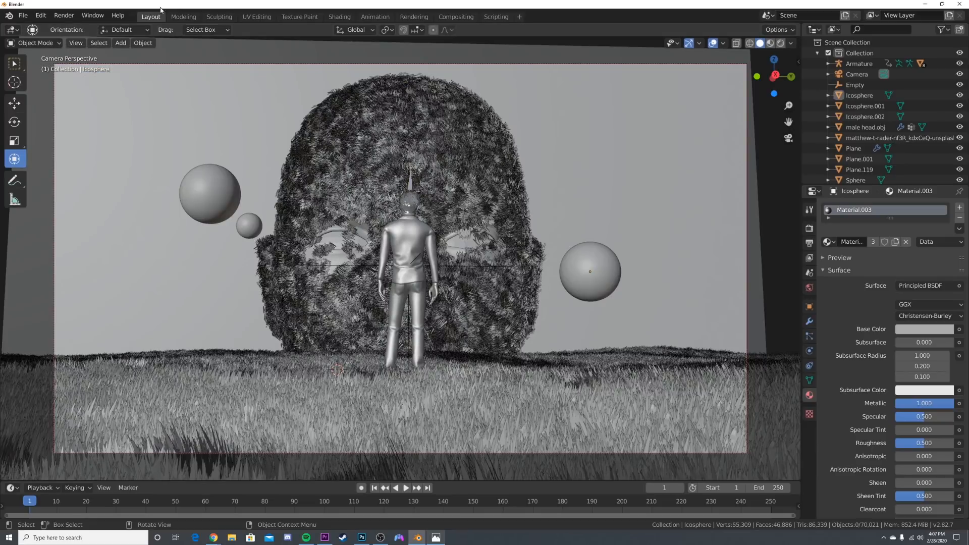
{"action": "key", "text": "F12"}
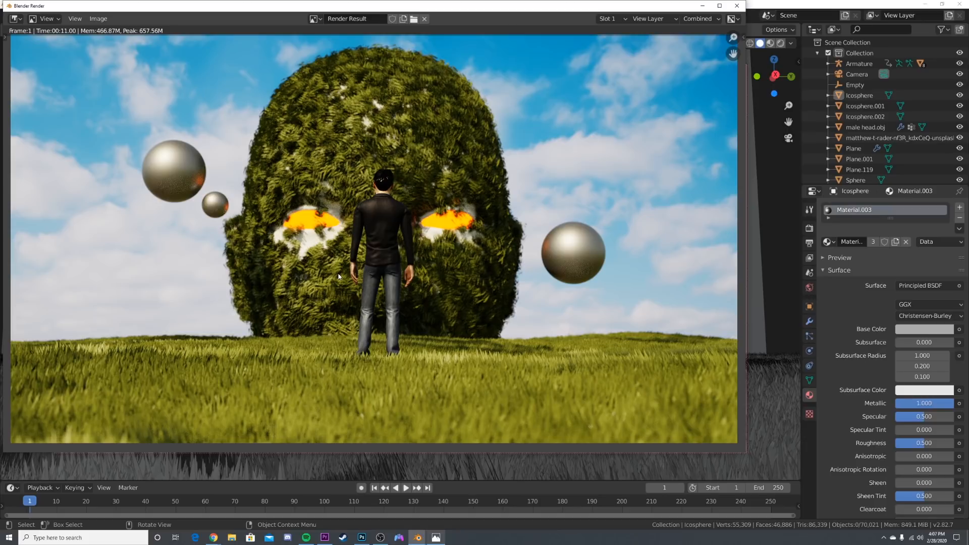
{"action": "scroll", "coordinate": [338, 276], "scroll_direction": "down", "scroll_amount": 1}
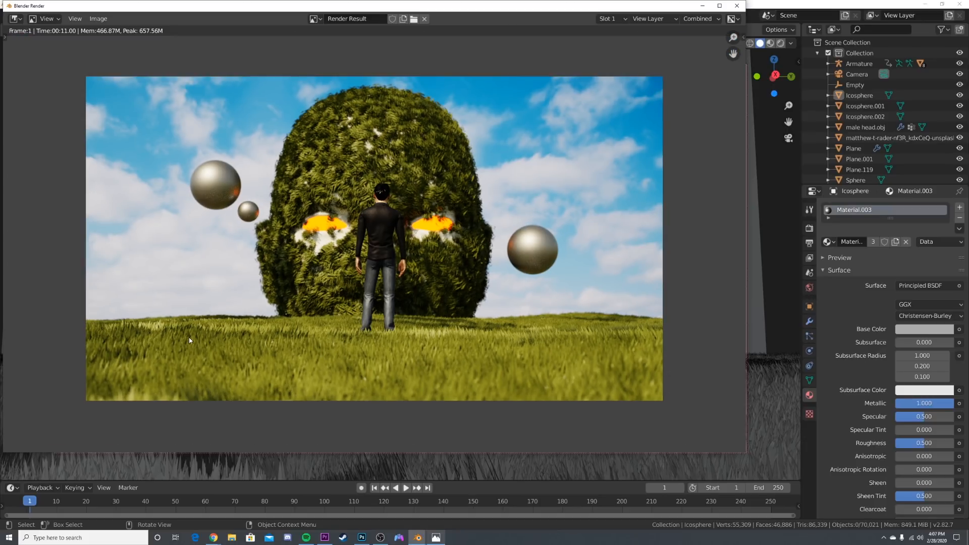